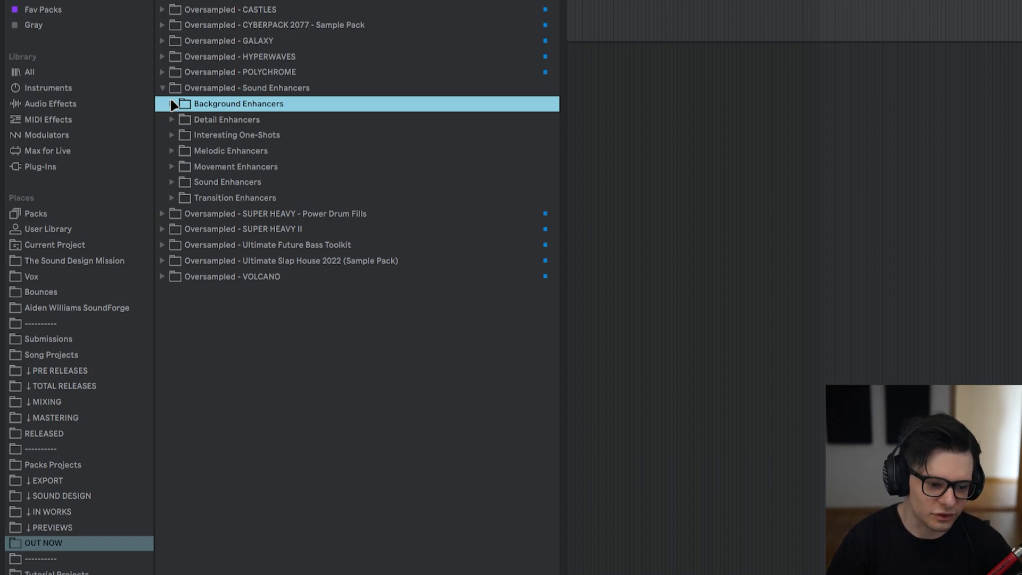
Browse the Sound Enhancers subfolder of the sample pack, checking its Kick Enhancers and Snare Enhancers contents.
{"action": "left_click", "coordinate": [171, 182]}
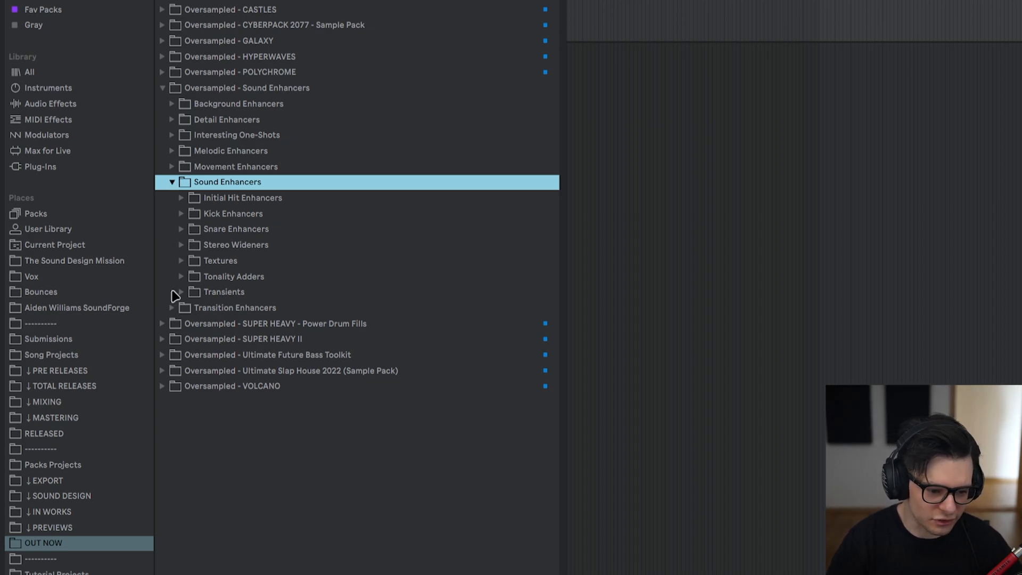
{"action": "left_click", "coordinate": [172, 168]}
{"action": "left_click", "coordinate": [181, 213]}
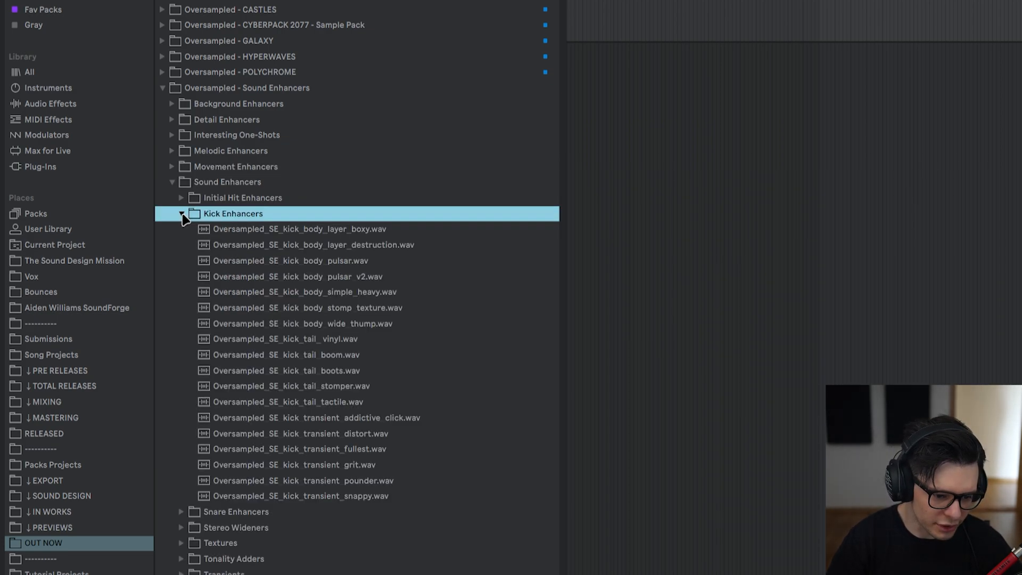
{"action": "left_click", "coordinate": [181, 214]}
{"action": "left_click", "coordinate": [181, 229]}
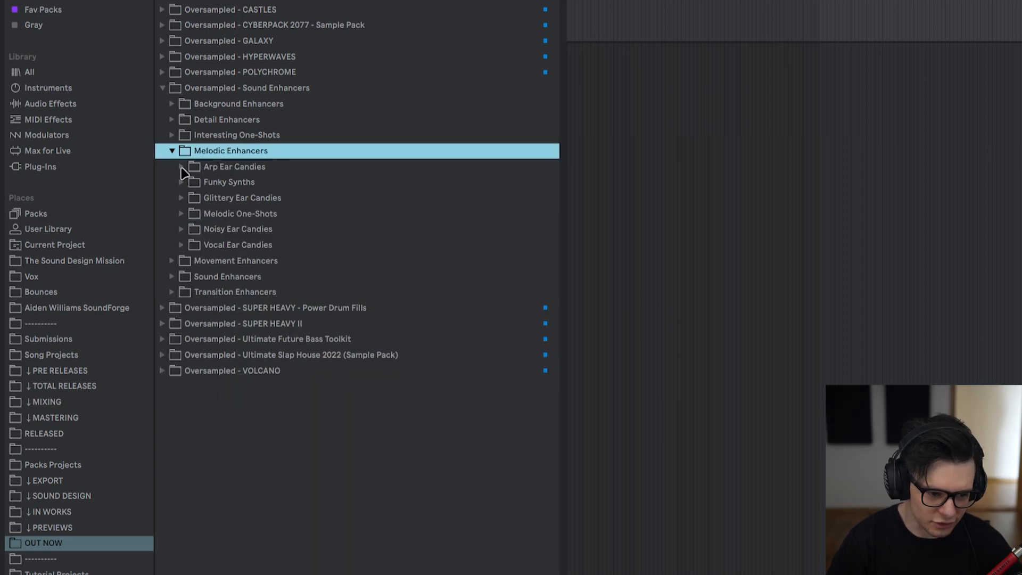
Browse the Arp Ear Candies, Melodic One-Shots and Glittery Ear Candies folders under Melodic Enhancers, auditioning the glitter pollen F# sample.
{"action": "left_click", "coordinate": [181, 166]}
{"action": "left_click", "coordinate": [223, 212]}
{"action": "left_click", "coordinate": [181, 166]}
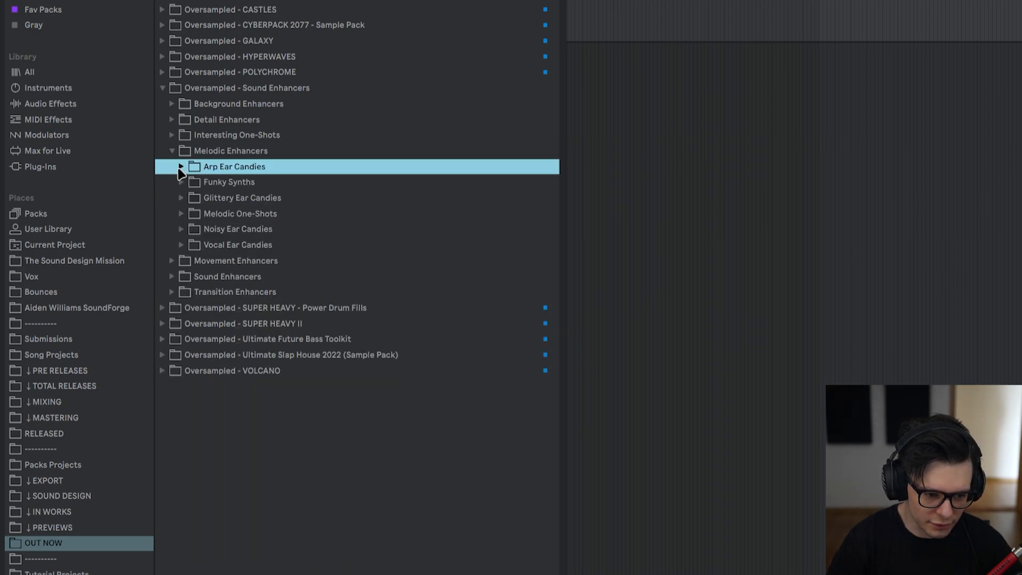
{"action": "left_click", "coordinate": [181, 213]}
{"action": "left_click", "coordinate": [277, 245]}
{"action": "left_click", "coordinate": [226, 214]}
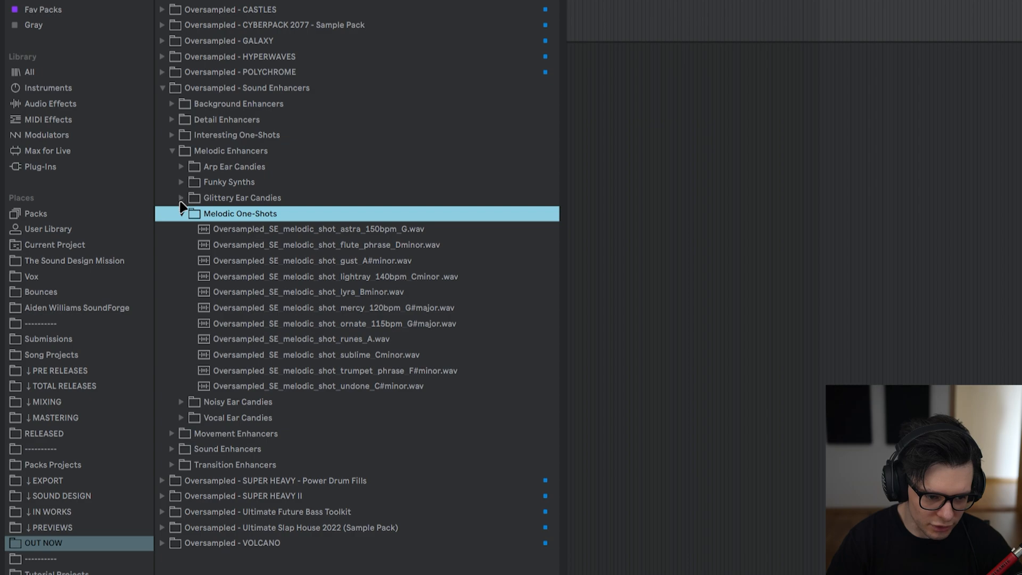
{"action": "left_click", "coordinate": [181, 199]}
{"action": "left_click", "coordinate": [368, 260]}
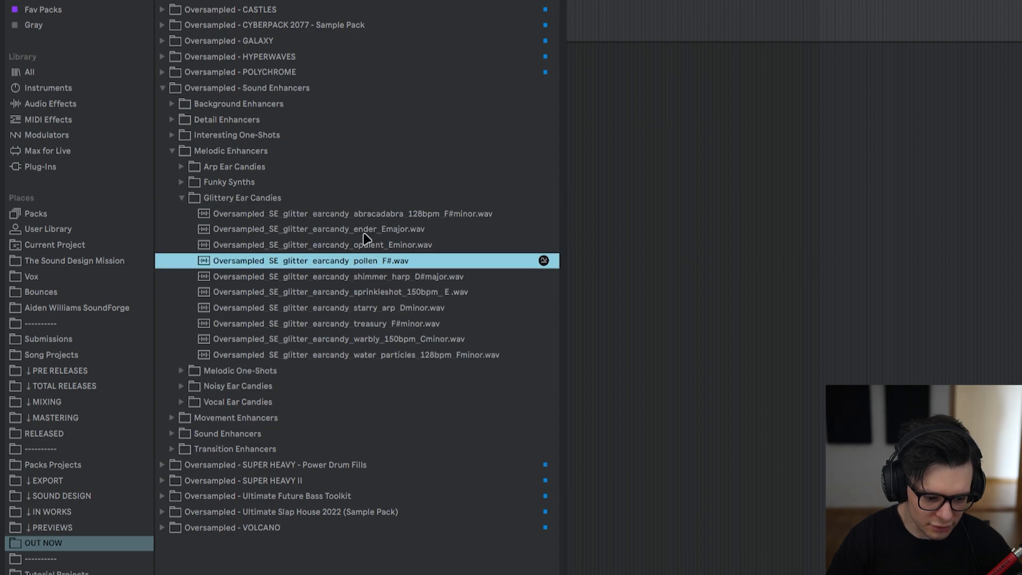
{"action": "left_click", "coordinate": [269, 201]}
{"action": "left_click", "coordinate": [181, 198]}
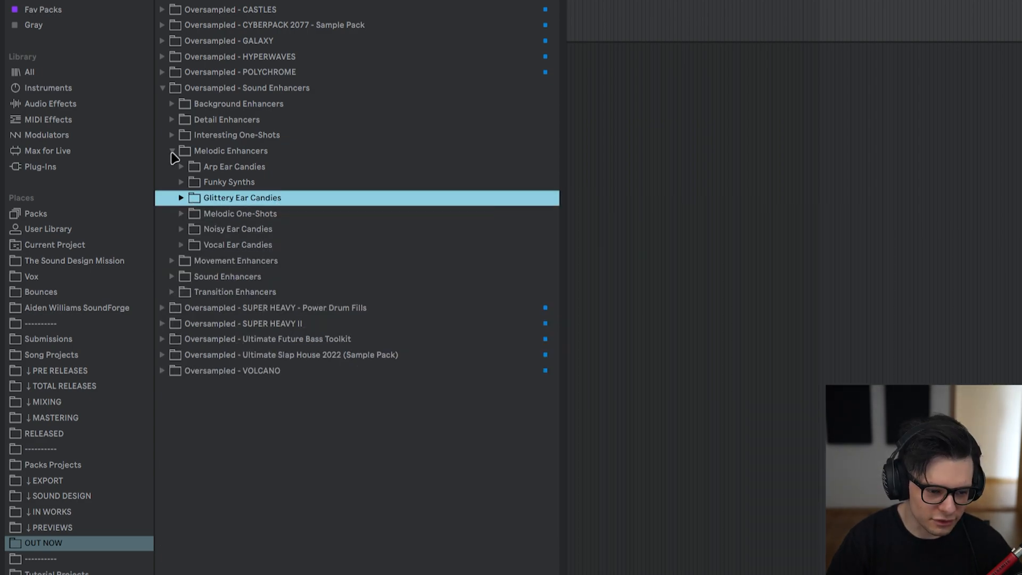
{"action": "left_click", "coordinate": [172, 151]}
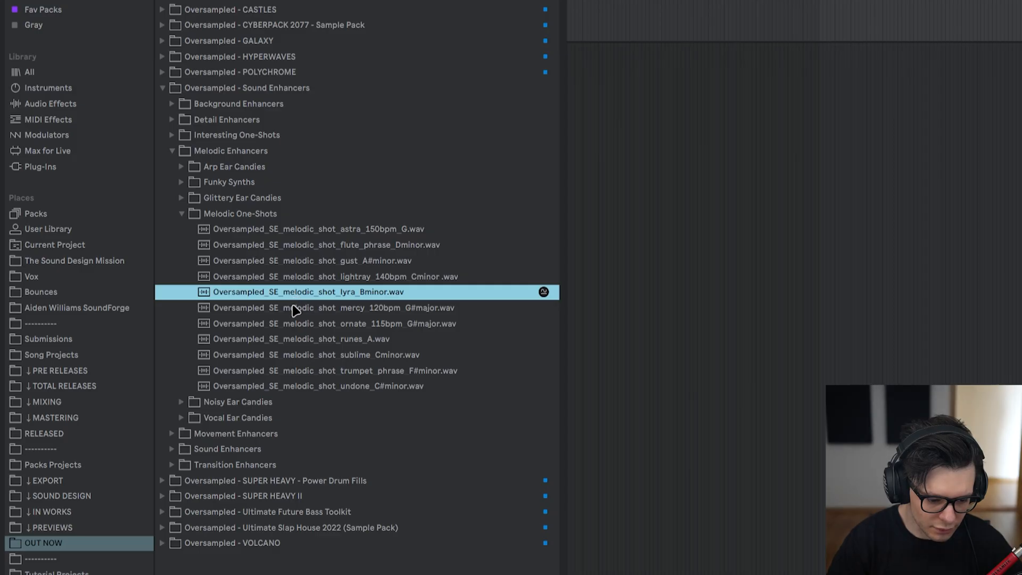
Audition the mercy 120bpm G#major sample among the Melodic One-Shots and review that folder.
{"action": "left_click", "coordinate": [294, 309]}
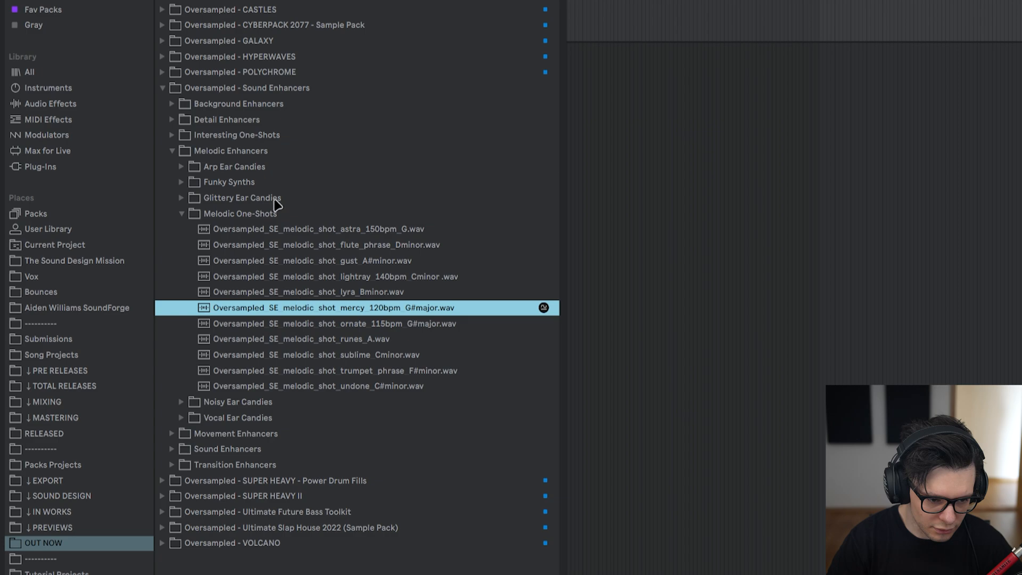
{"action": "left_click", "coordinate": [245, 201]}
{"action": "left_click", "coordinate": [182, 215]}
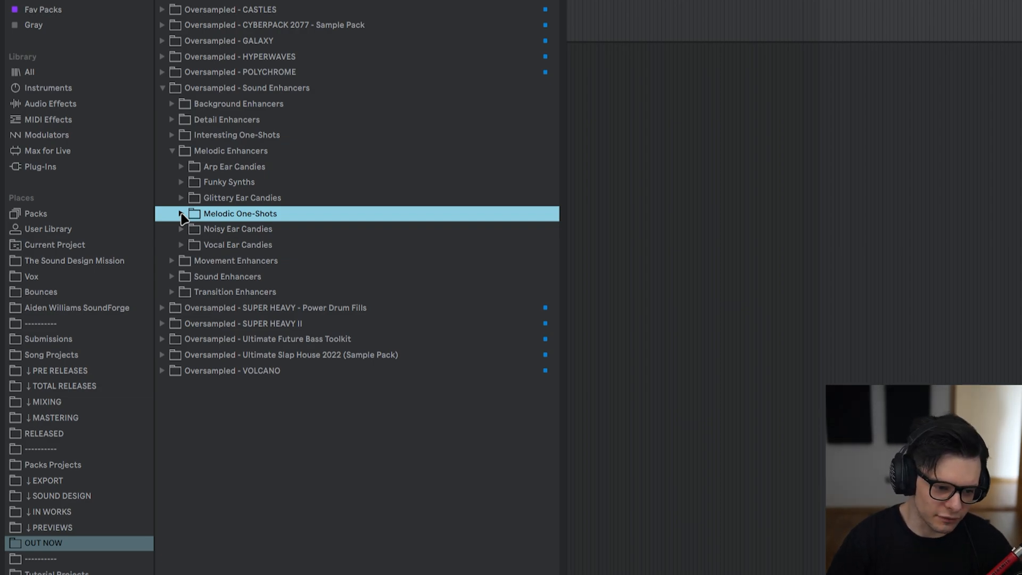
{"action": "left_click", "coordinate": [181, 214]}
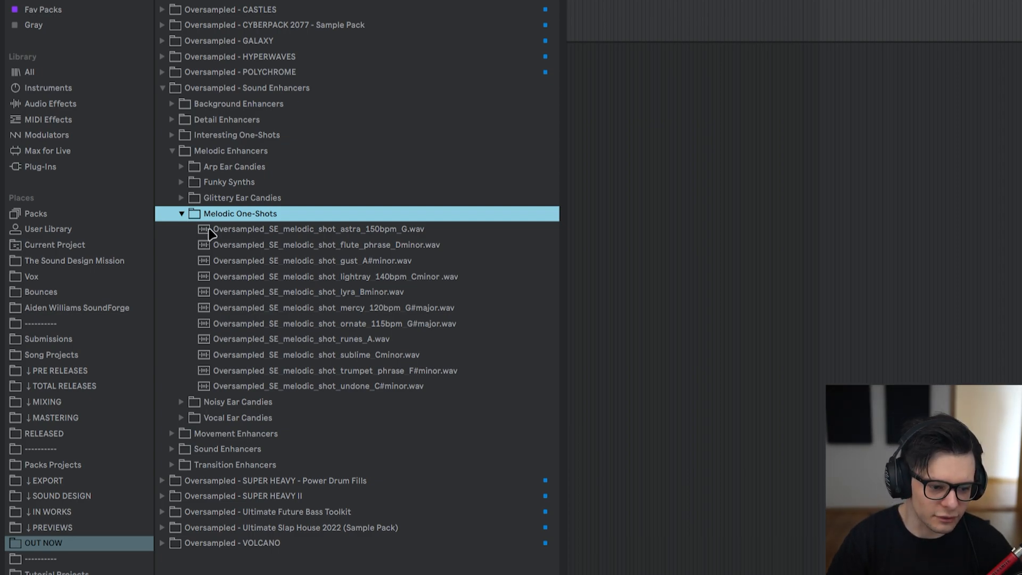
{"action": "left_click", "coordinate": [182, 214]}
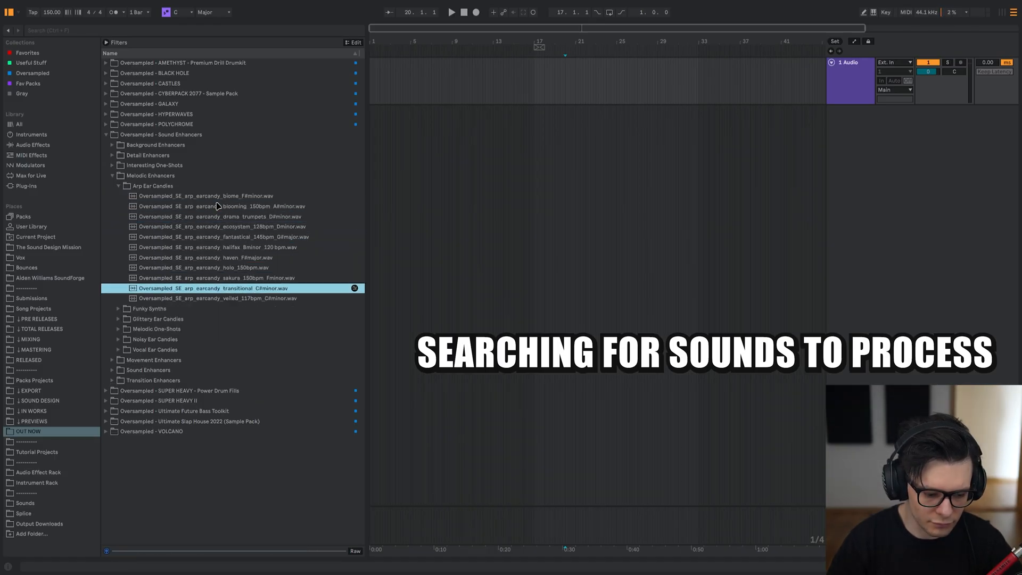
Audition the samples in the Arp Ear Candies folder, working upward from the transitional C#minor sample.
{"action": "key", "text": "Up"}
{"action": "key", "text": "Up"}
{"action": "key", "text": "Up"}
{"action": "key", "text": "Up"}
{"action": "key", "text": "Up"}
{"action": "key", "text": "Up"}
Audition the Glittery Ear Candies samples around the pollen F# sample for sounds suited to processing.
{"action": "left_click", "coordinate": [213, 247]}
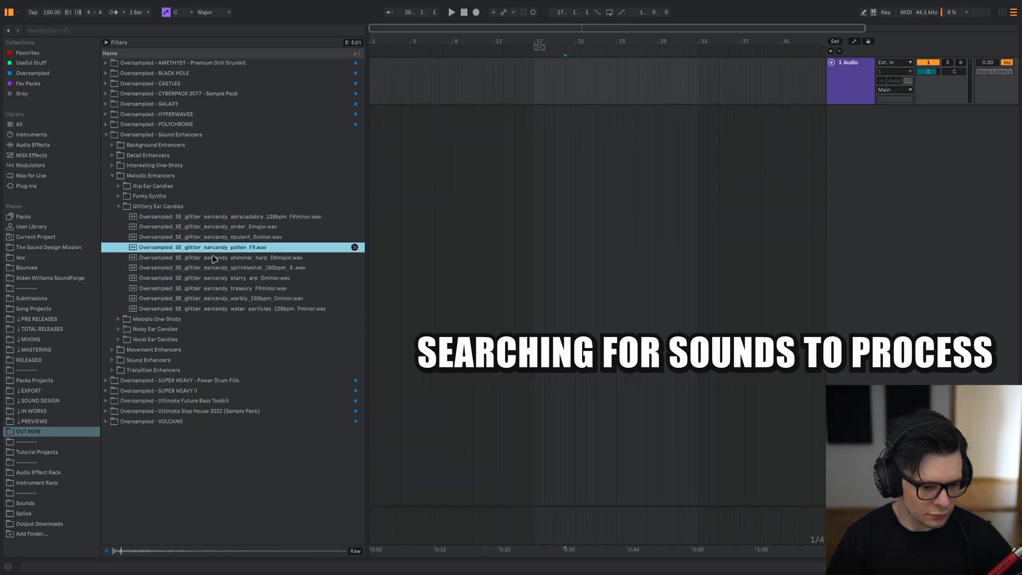
{"action": "key", "text": "Down"}
{"action": "key", "text": "Up"}
{"action": "key", "text": "Up"}
{"action": "key", "text": "Up"}
{"action": "key", "text": "Up"}
{"action": "key", "text": "Up"}
{"action": "key", "text": "Down"}
{"action": "key", "text": "Down"}
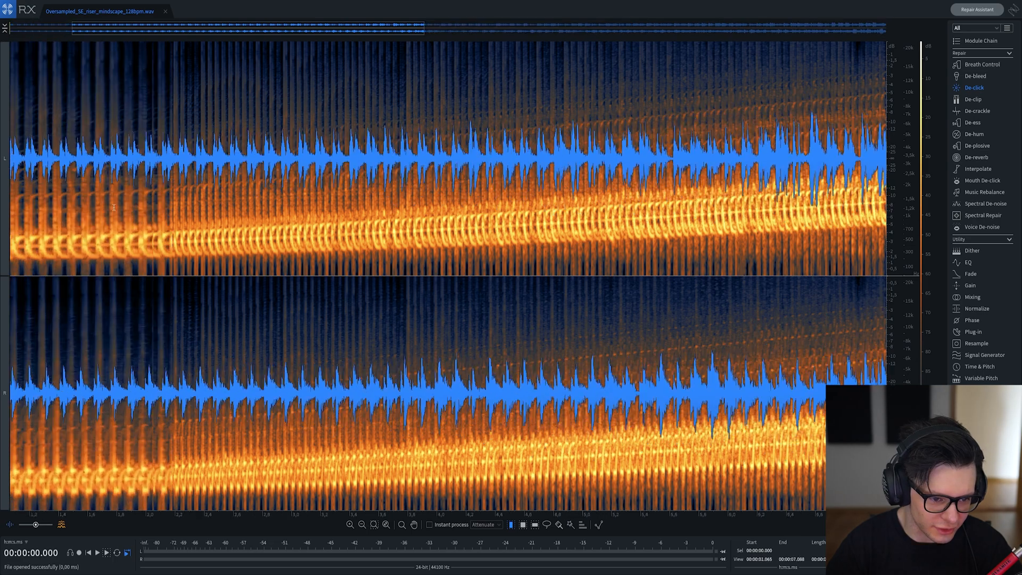
In iZotope RX, listen to the unprocessed mindscape 128bpm riser from the start with the De-click module open.
{"action": "key", "text": "space"}
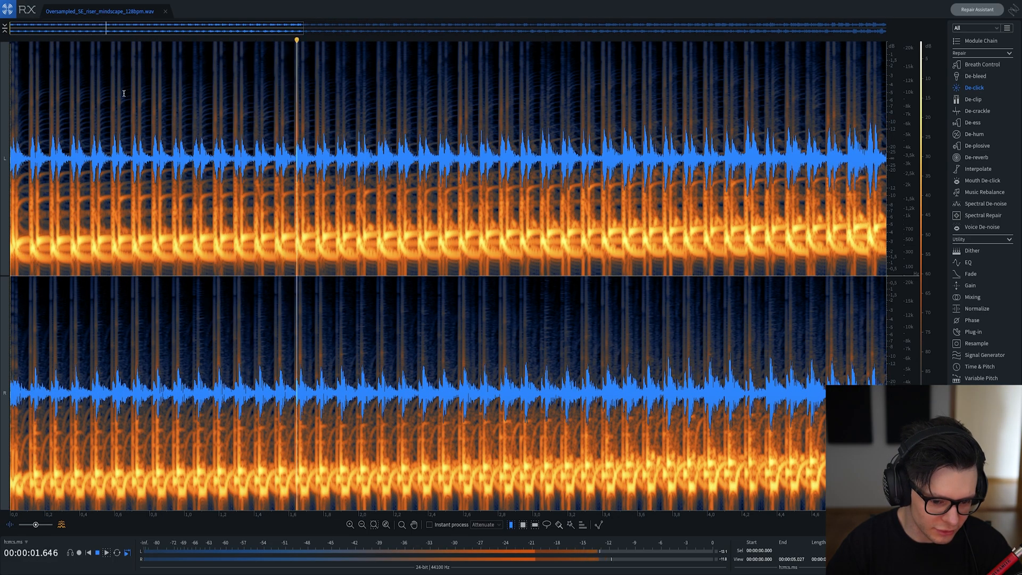
{"action": "key", "text": "space"}
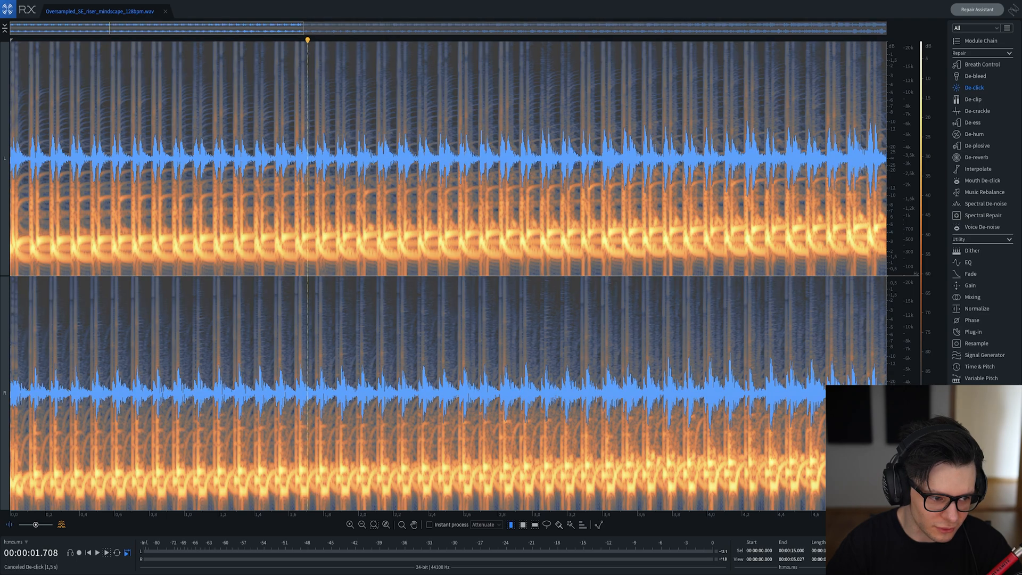
{"action": "left_click_drag", "start_coordinate": [0, 157], "coordinate": [494, 137]}
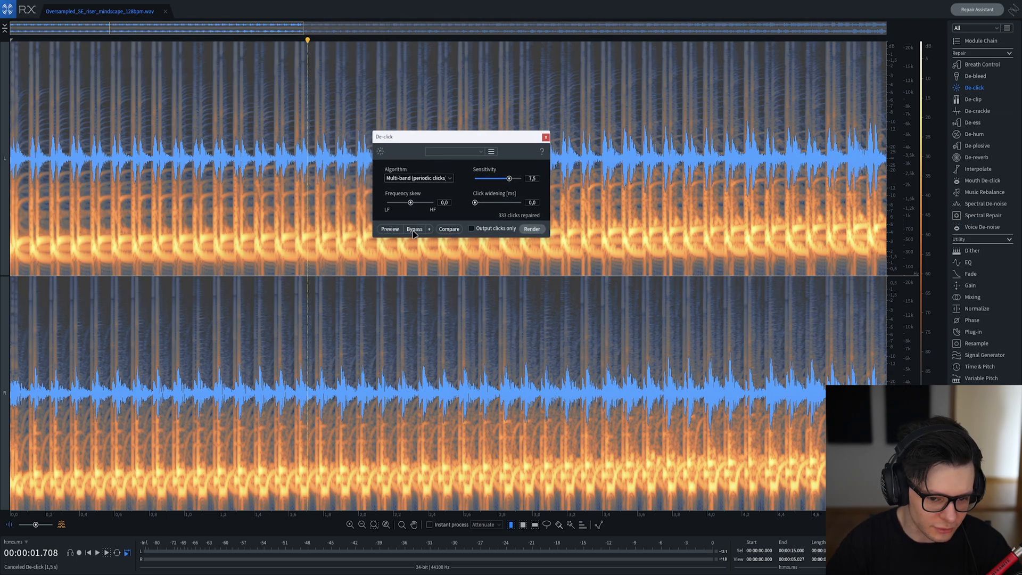
{"action": "left_click", "coordinate": [292, 237]}
{"action": "left_click", "coordinate": [13, 264]}
{"action": "key", "text": "space"}
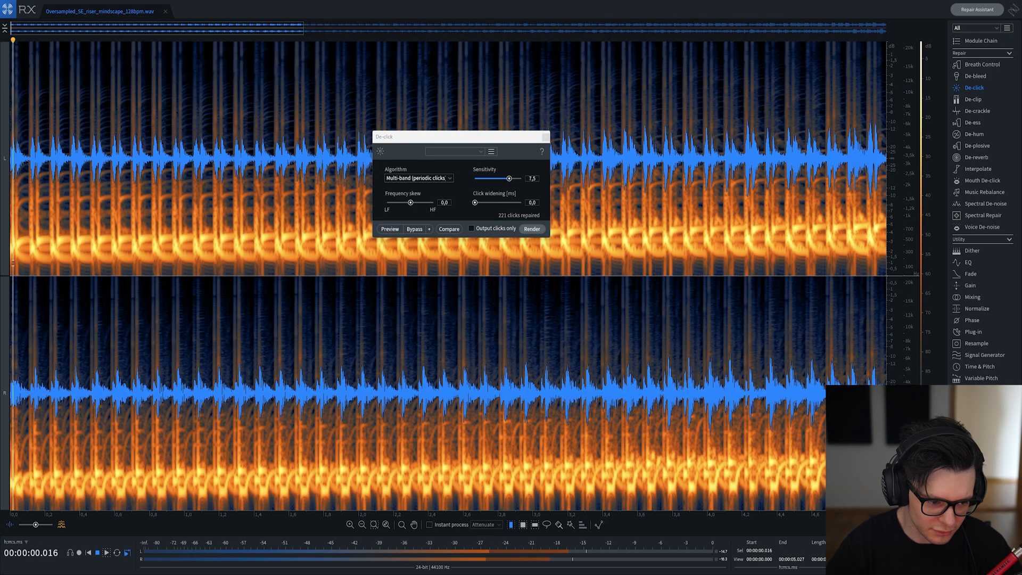
{"action": "key", "text": "space"}
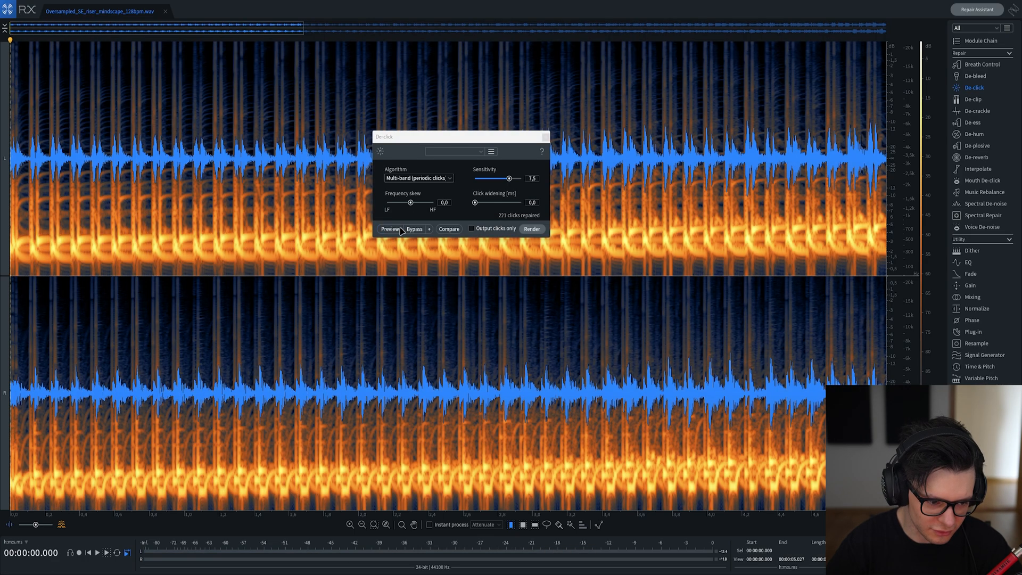
Preview the De-click repair on the mindscape riser and render it to the whole file.
{"action": "left_click", "coordinate": [390, 229]}
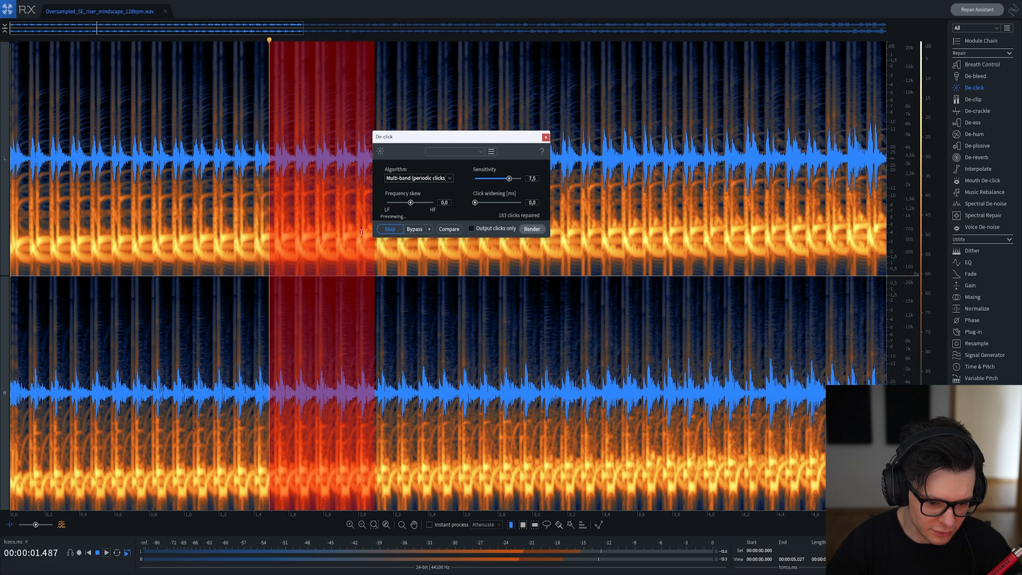
{"action": "key", "text": "space"}
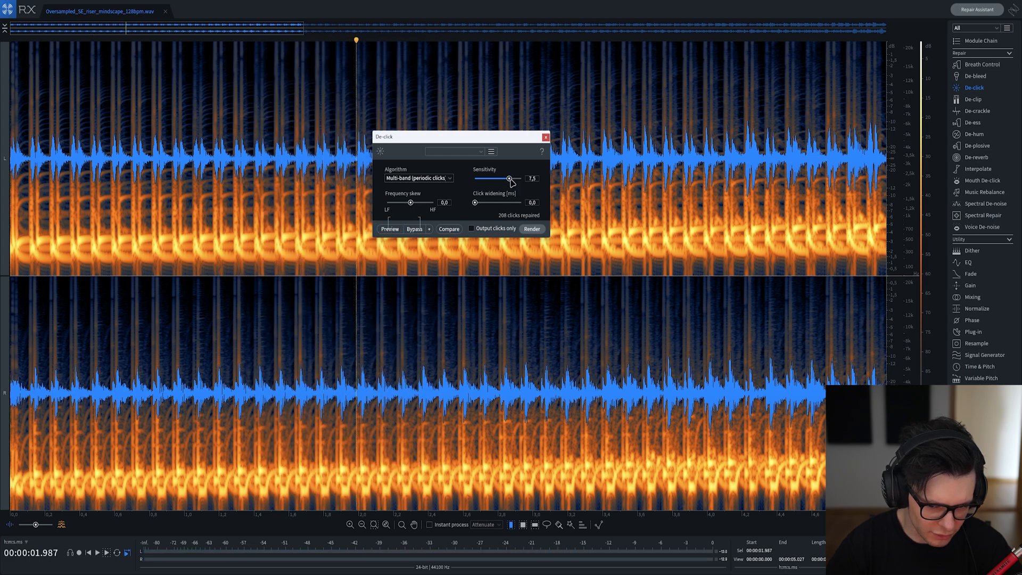
{"action": "left_click", "coordinate": [398, 228]}
{"action": "left_click", "coordinate": [535, 231]}
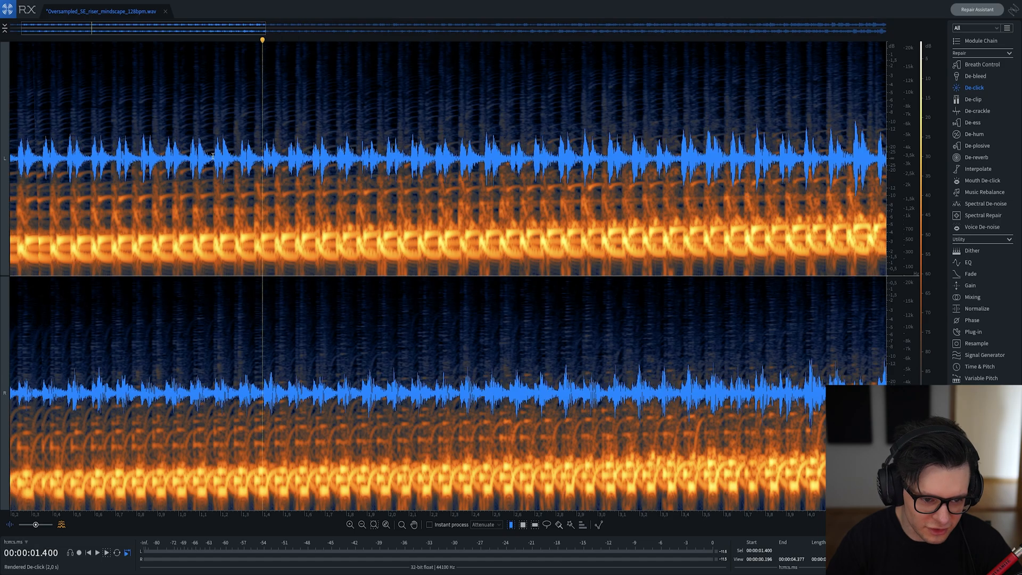
Inspect the de-clicked riser's full spectrogram and overwrite the original file with the processed audio.
{"action": "scroll", "coordinate": [102, 135], "scroll_direction": "down", "scroll_amount": 8}
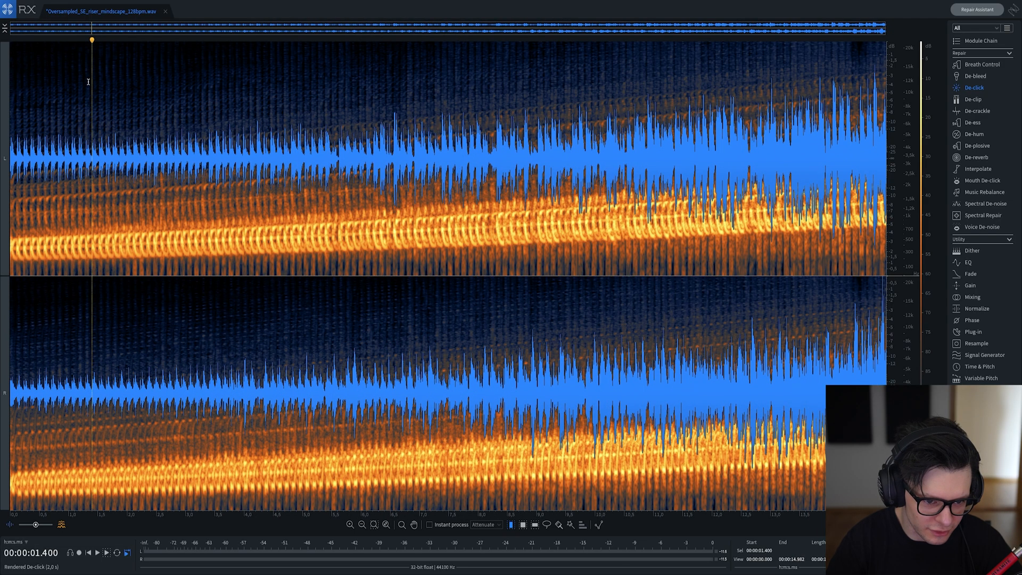
{"action": "scroll", "coordinate": [481, 93], "scroll_direction": "up", "scroll_amount": 6}
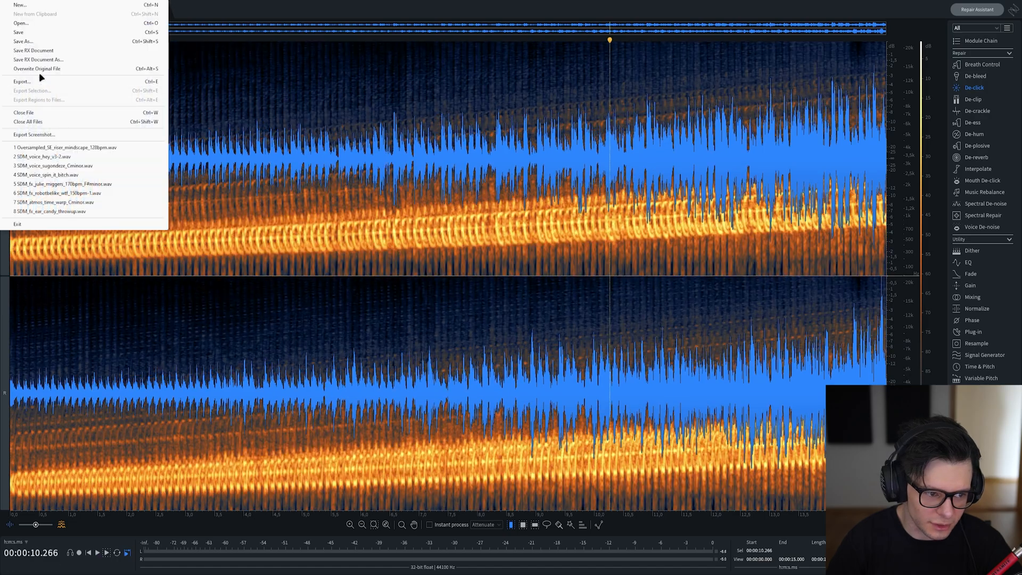
{"action": "left_click", "coordinate": [40, 80]}
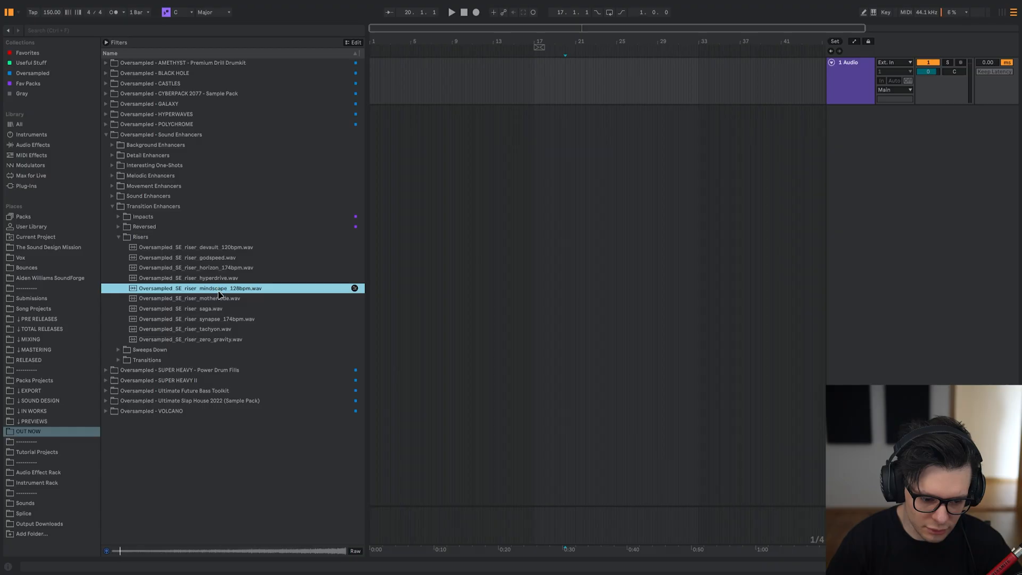
Switch to Ableton Live and place the mindscape 128bpm riser on the audio track, with FabFilter Pro-Q 3 open on it.
{"action": "left_click_drag", "start_coordinate": [219, 295], "coordinate": [404, 80]}
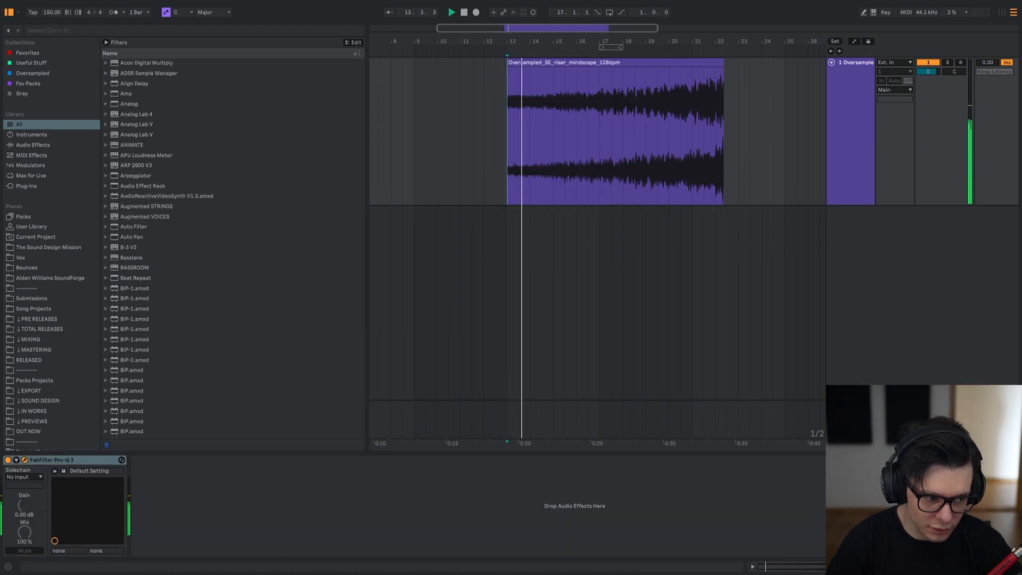
{"action": "mouse_move", "coordinate": [0, 37]}
{"action": "left_mouse_down"}
{"action": "mouse_move", "coordinate": [527, 83]}
{"action": "mouse_move", "coordinate": [579, 167]}
{"action": "left_mouse_up"}
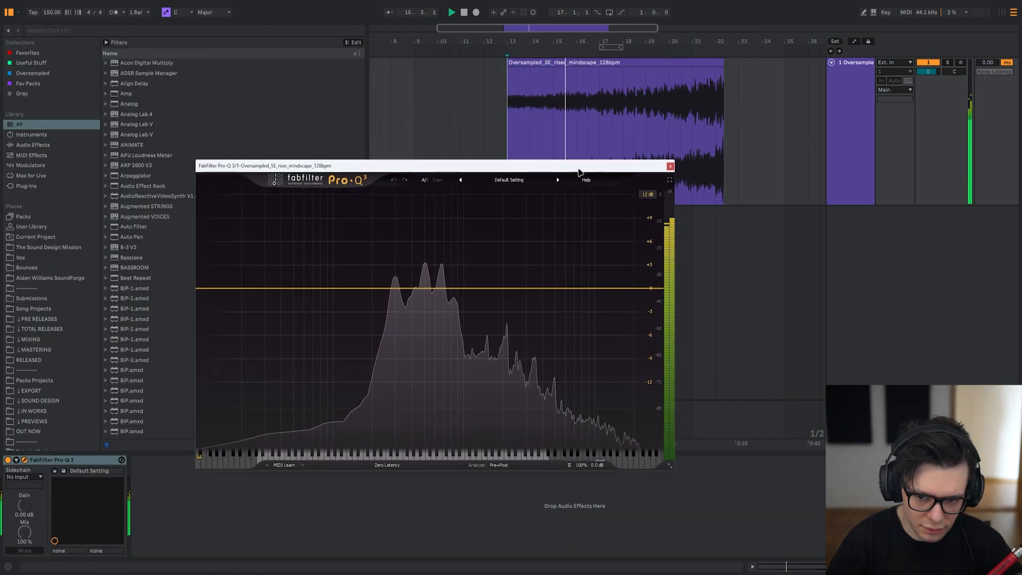
Play the riser from bar 20 and examine its frequency spectrum in Pro-Q 3.
{"action": "left_click", "coordinate": [668, 113]}
{"action": "key", "text": "space"}
{"action": "key", "text": "space"}
{"action": "key", "text": "space"}
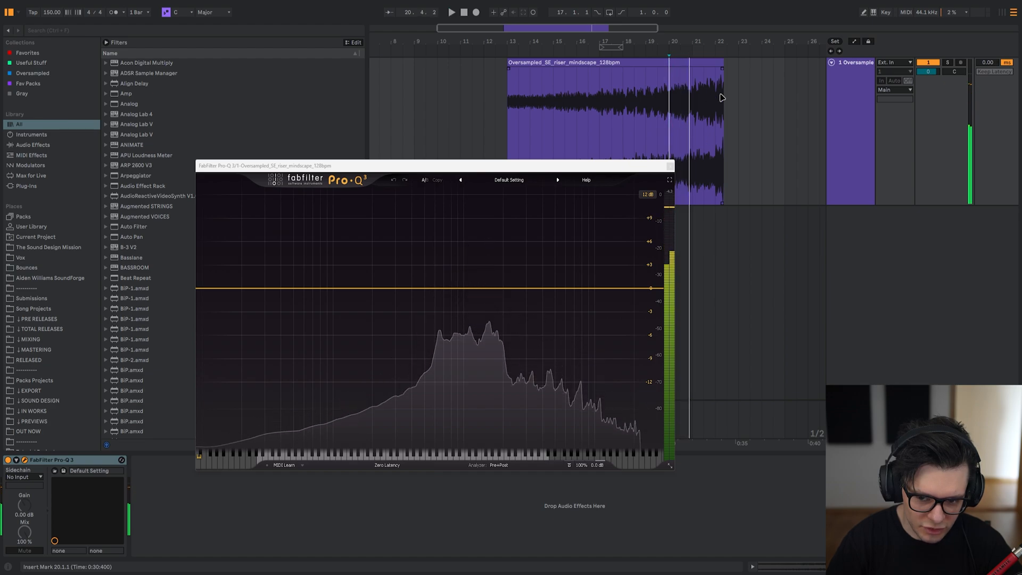
{"action": "key", "text": "space"}
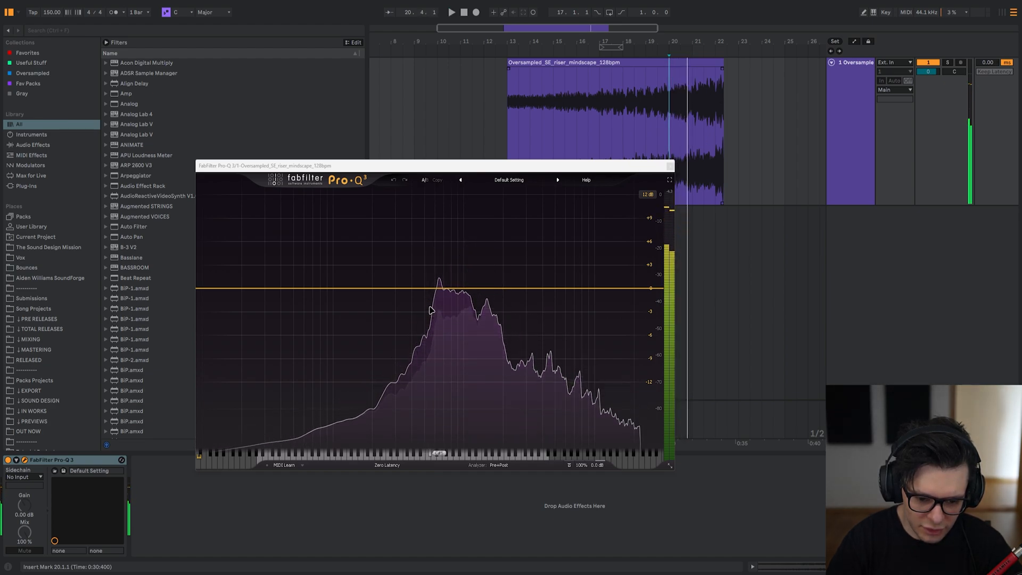
{"action": "key", "text": "space"}
{"action": "mouse_move", "coordinate": [409, 289]}
{"action": "left_mouse_down"}
{"action": "mouse_move", "coordinate": [406, 224]}
{"action": "mouse_move", "coordinate": [400, 237]}
{"action": "mouse_move", "coordinate": [416, 229]}
{"action": "mouse_move", "coordinate": [418, 244]}
{"action": "left_mouse_up"}
{"action": "left_click", "coordinate": [427, 208]}
{"action": "left_click", "coordinate": [513, 99]}
{"action": "key", "text": "space"}
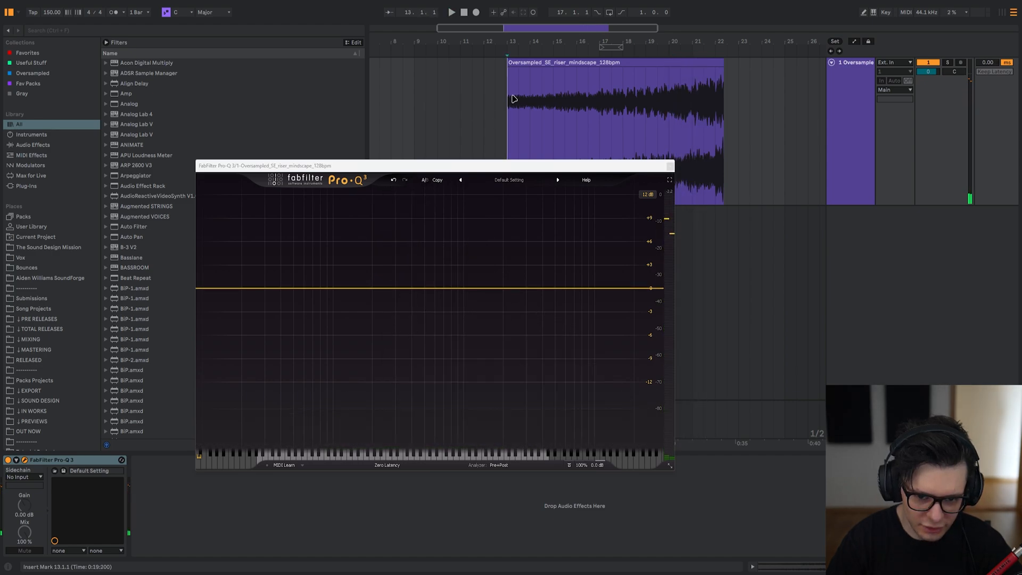
{"action": "key", "text": "space"}
Add a 96 dB/oct low cut in Pro-Q 3 at about 512 Hz, soloing and bypassing the band to compare.
{"action": "left_click_drag", "start_coordinate": [208, 296], "coordinate": [398, 265]}
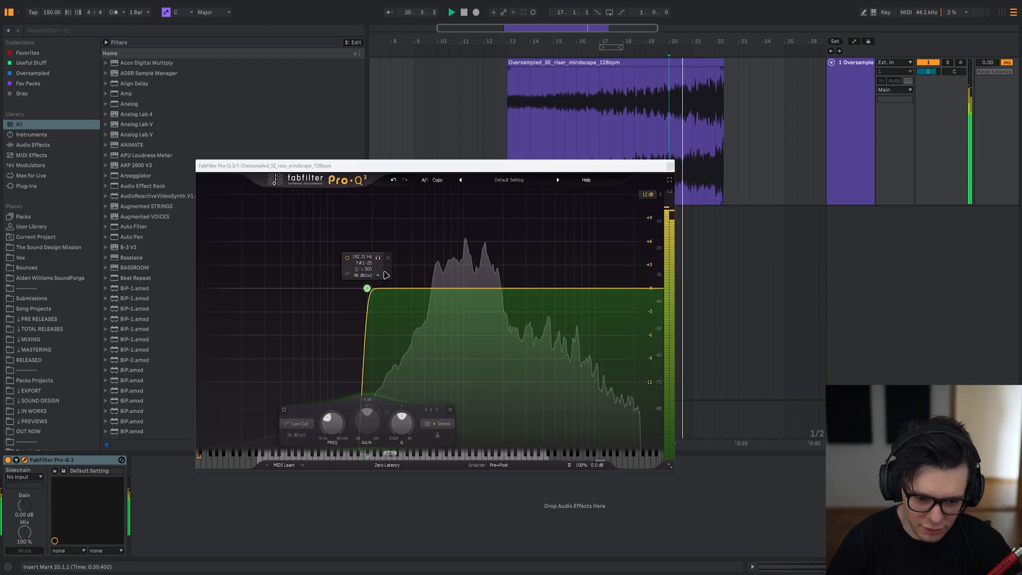
{"action": "left_click_drag", "start_coordinate": [378, 259], "coordinate": [440, 260]}
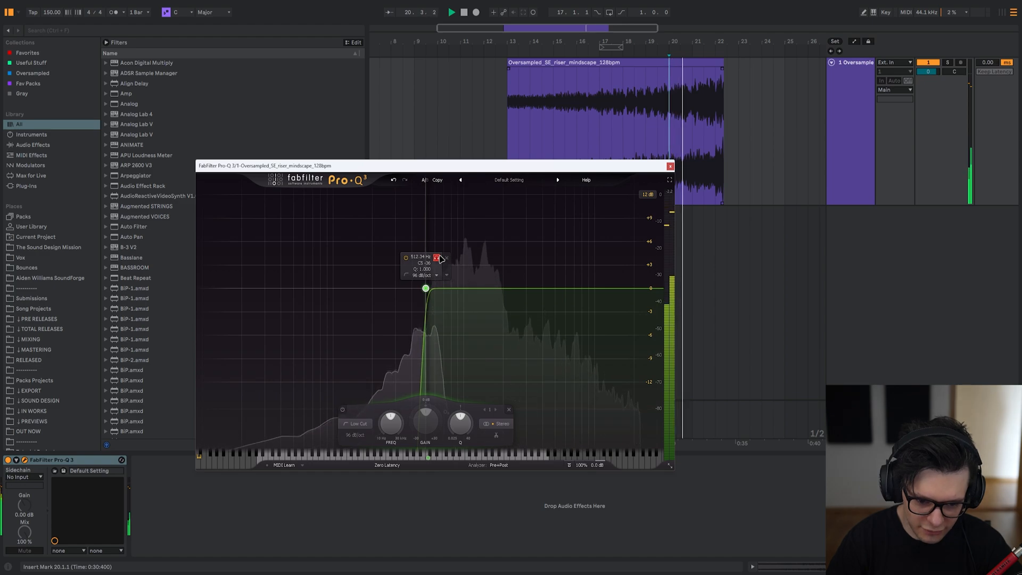
{"action": "left_click", "coordinate": [406, 259]}
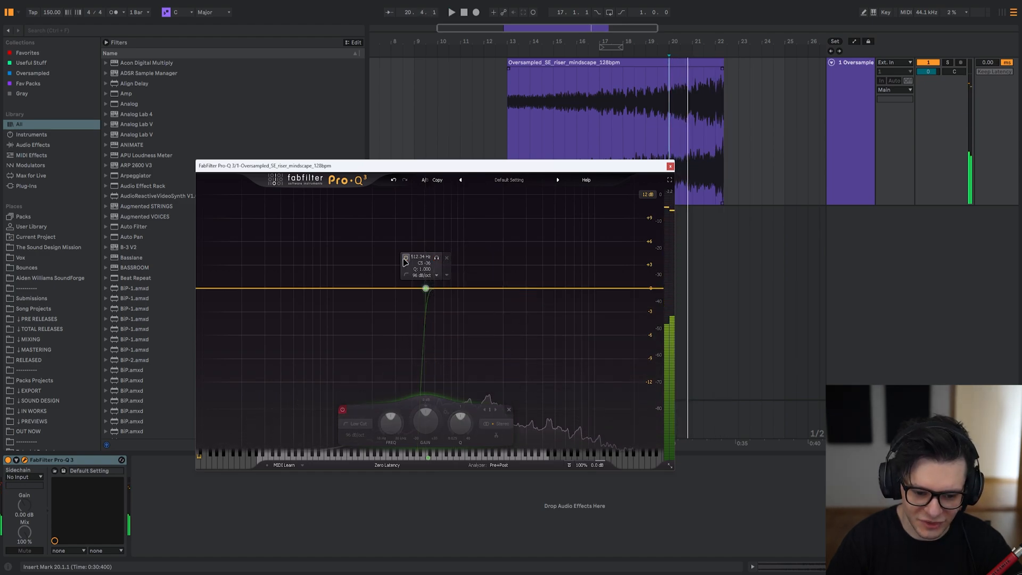
{"action": "left_click", "coordinate": [406, 259]}
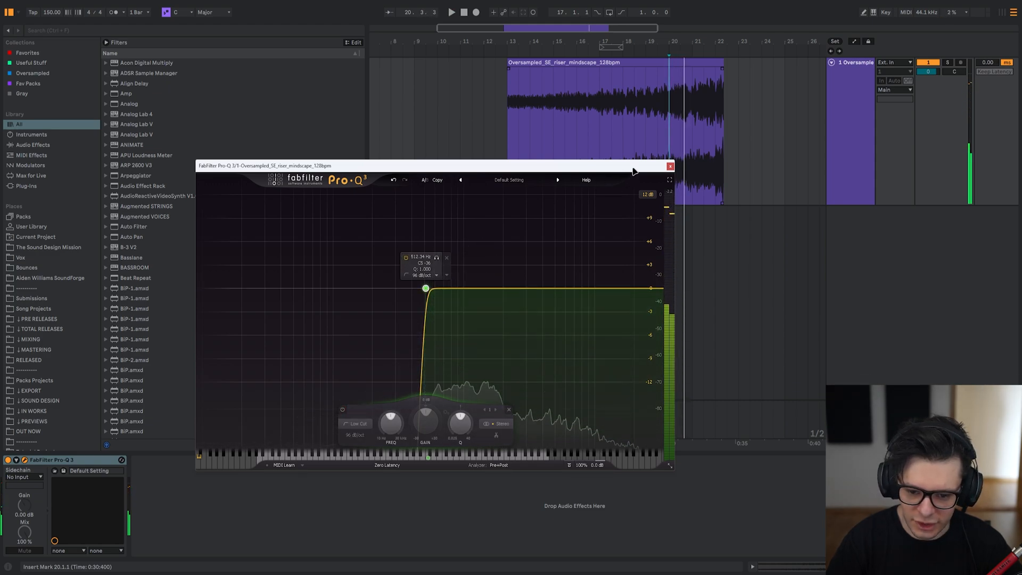
Move the Pro-Q 3 window clear of the clip and play the low-cut riser from its start at bar 13.
{"action": "left_click_drag", "start_coordinate": [634, 167], "coordinate": [605, 221]}
{"action": "left_click", "coordinate": [538, 72]}
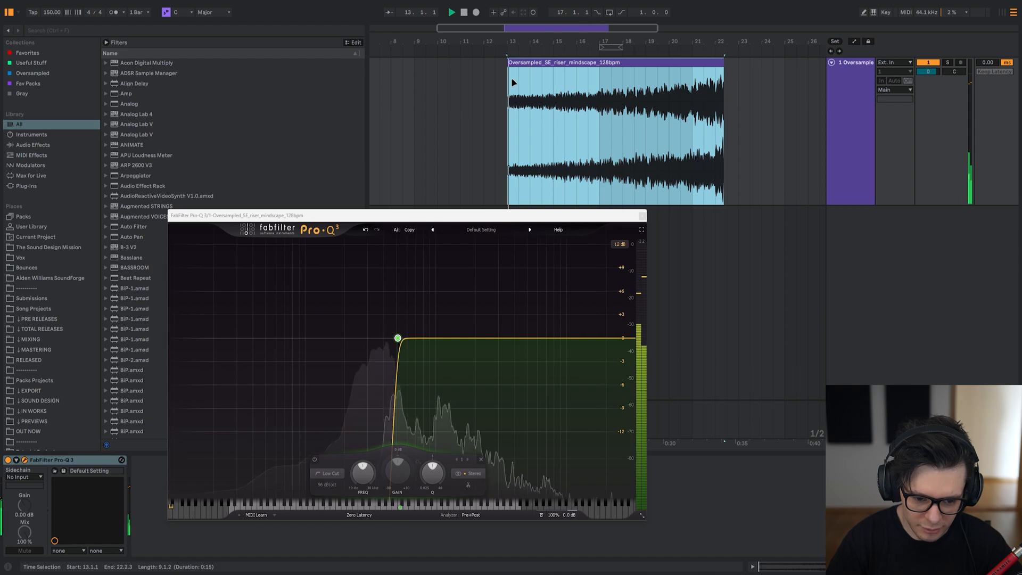
Lower the Pro-Q 3 low cut to about 191.5 Hz and add a frequency automation point at the riser's start.
{"action": "left_click_drag", "start_coordinate": [397, 338], "coordinate": [342, 339]}
{"action": "key", "text": "space"}
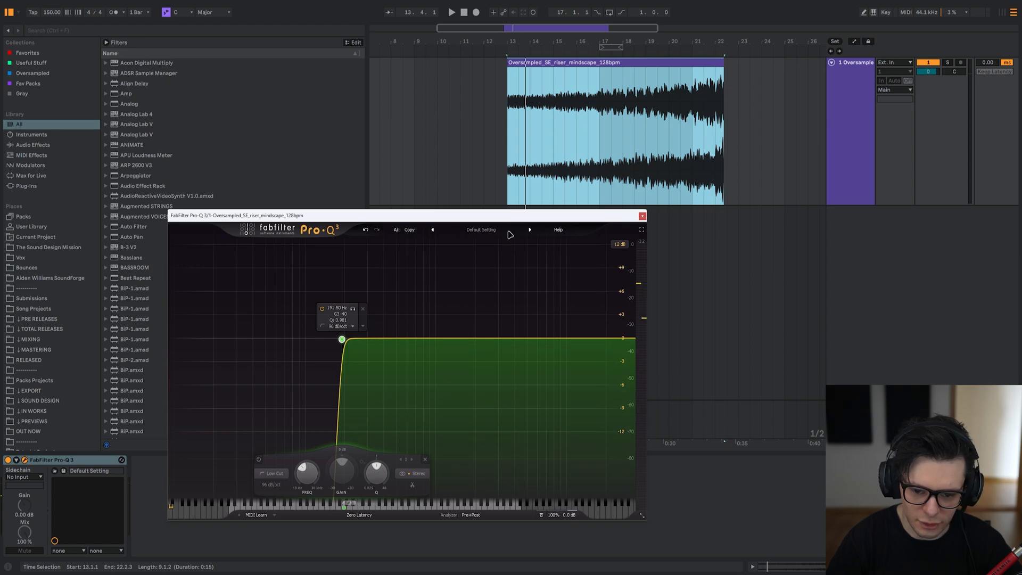
{"action": "key", "text": "a"}
{"action": "left_click", "coordinate": [507, 153]}
{"action": "left_click_drag", "start_coordinate": [633, 179], "coordinate": [571, 178]}
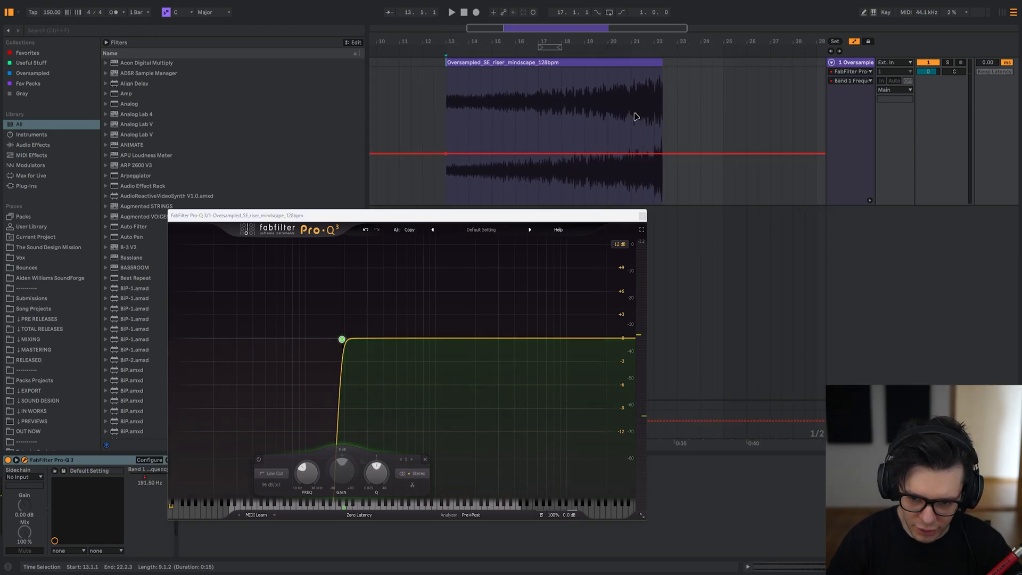
Ramp the low-cut frequency automation up to 0.53 at the riser's end, playing the end to judge it.
{"action": "key", "text": "space"}
{"action": "key", "text": "space"}
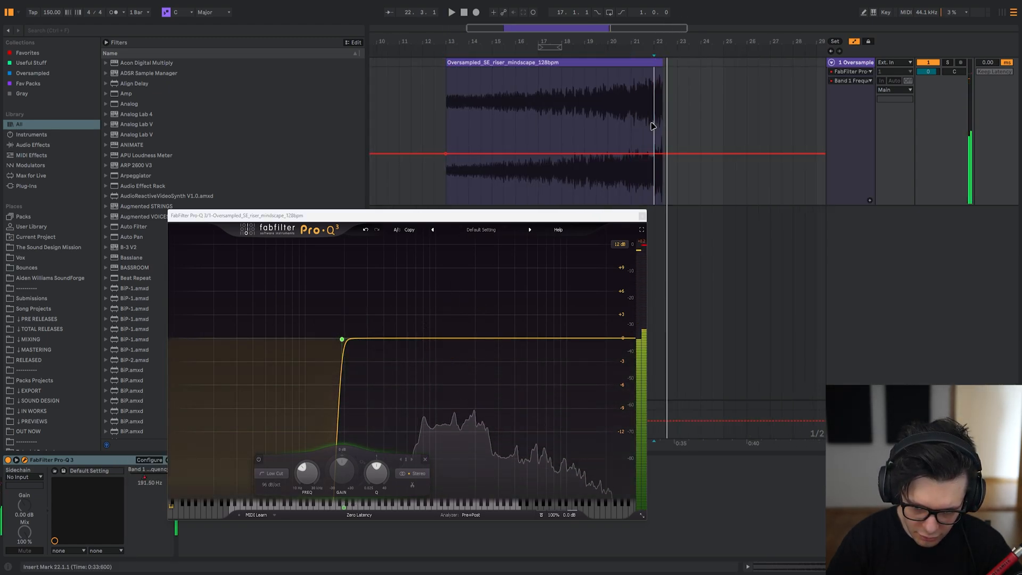
{"action": "scroll", "coordinate": [654, 126], "scroll_direction": "up", "scroll_amount": 4}
{"action": "left_click_drag", "start_coordinate": [698, 154], "coordinate": [697, 130]}
{"action": "key", "text": "space"}
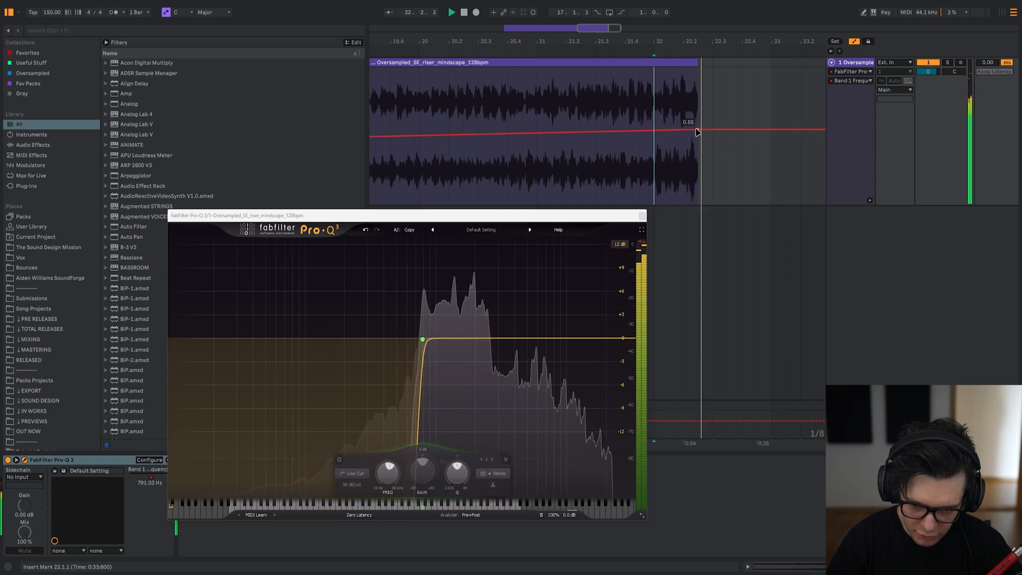
{"action": "key", "text": "space"}
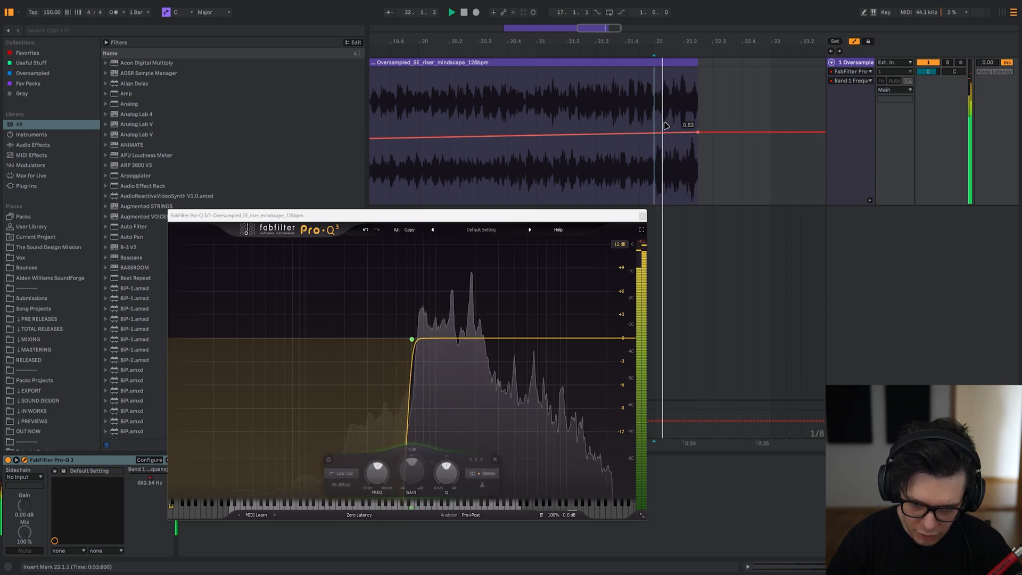
Play the riser from bar 17 to check how the low cut rises along the clip.
{"action": "scroll", "coordinate": [499, 116], "scroll_direction": "down", "scroll_amount": 4}
{"action": "left_click", "coordinate": [480, 113]}
{"action": "left_click_drag", "start_coordinate": [458, 113], "coordinate": [542, 128]}
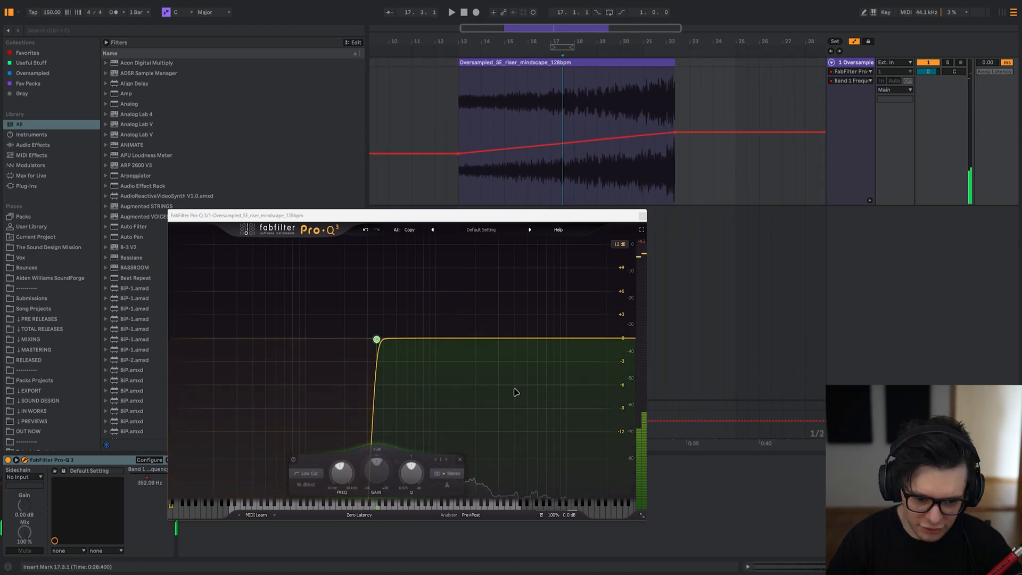
{"action": "key", "text": "space"}
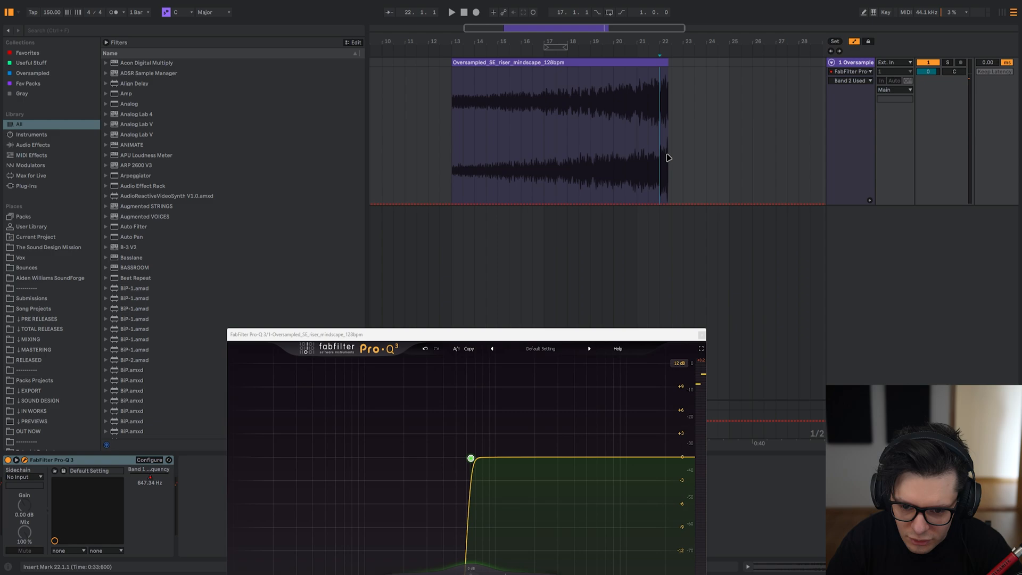
Leave the automation view and add SmartLimit.adg from Useful Stuff to the riser track, continuing its trial.
{"action": "key", "text": "a"}
{"action": "left_click", "coordinate": [677, 141]}
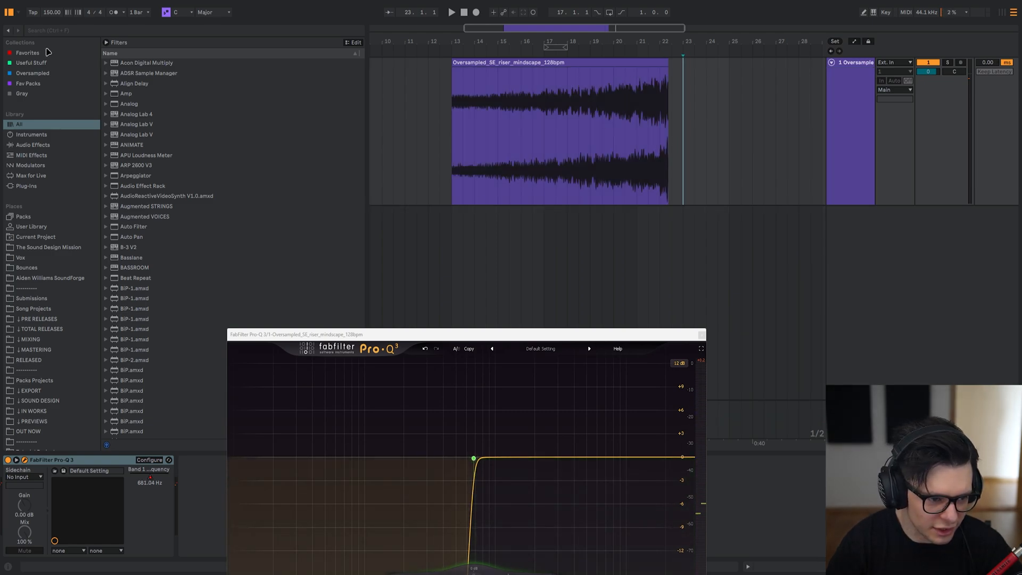
{"action": "left_click", "coordinate": [35, 53]}
{"action": "left_click", "coordinate": [31, 63]}
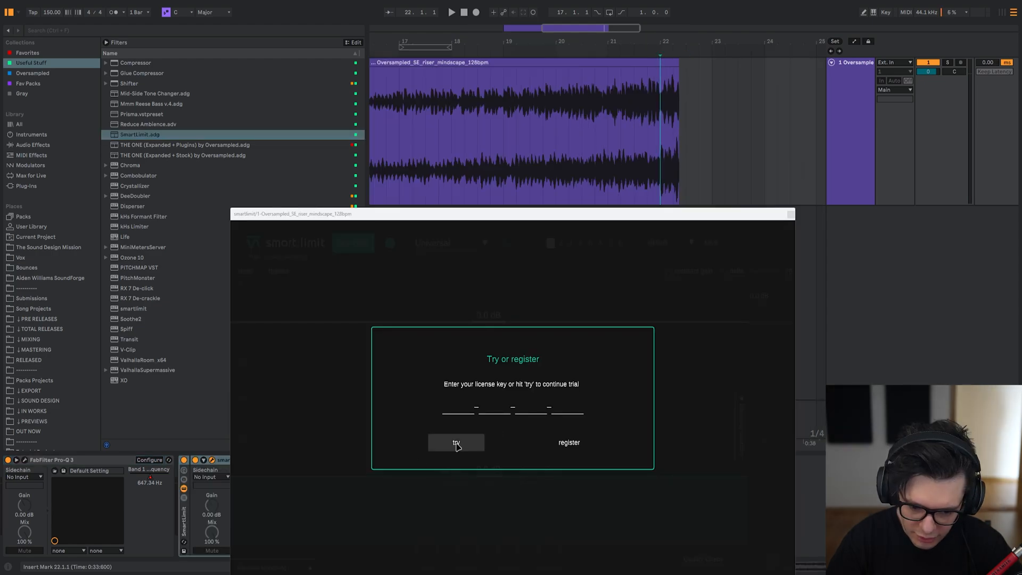
{"action": "left_click", "coordinate": [456, 443]}
Set the smart:limit gain to 4.0 dB while playing the loud end of the riser.
{"action": "key", "text": "space"}
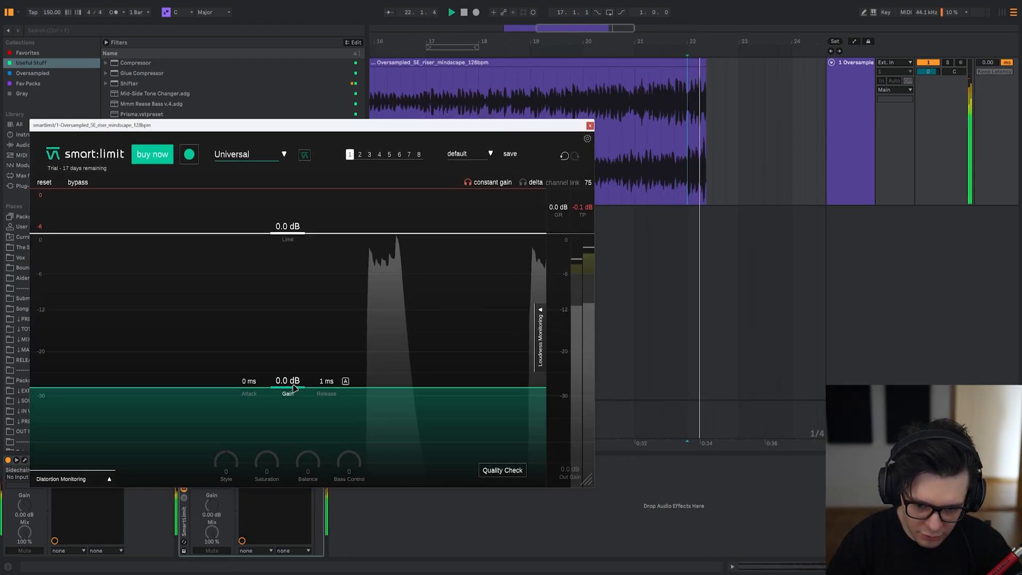
{"action": "left_click_drag", "start_coordinate": [294, 388], "coordinate": [286, 356]}
{"action": "key", "text": "space"}
{"action": "key", "text": "space"}
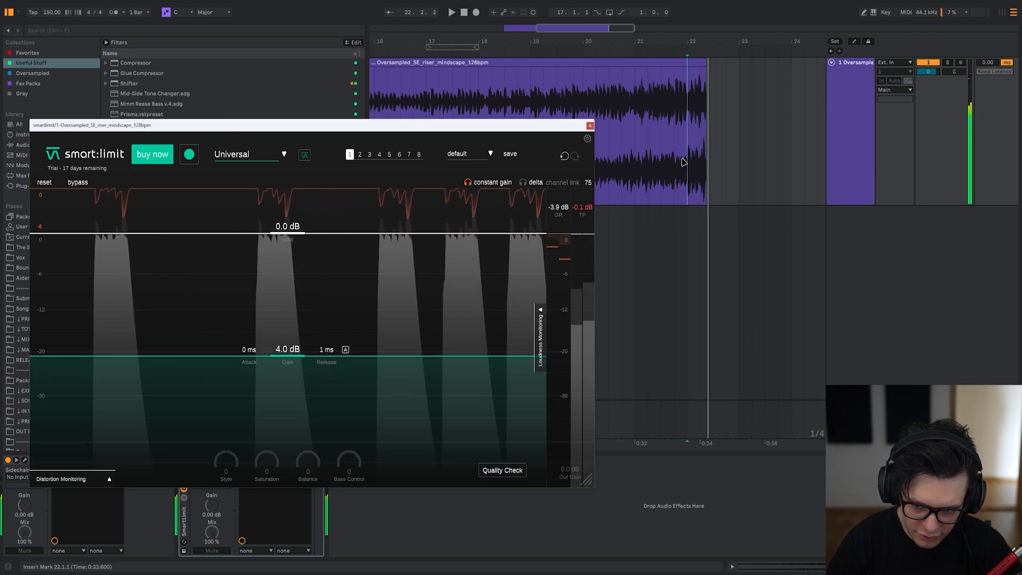
Play the riser from 21.3.1 and examine the gain reduction in smart:limit.
{"action": "left_click", "coordinate": [660, 160]}
{"action": "key", "text": "space"}
{"action": "key", "text": "space"}
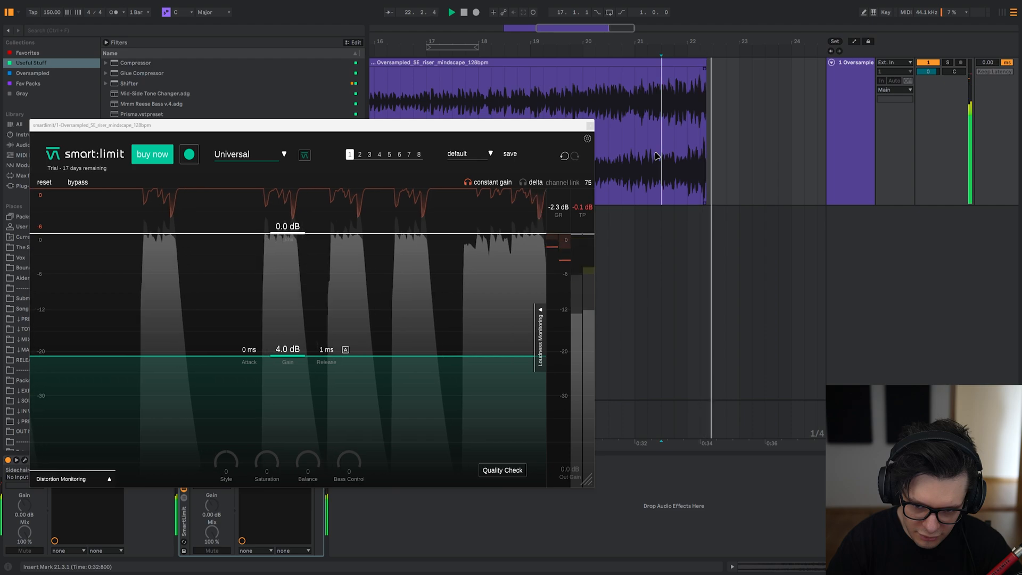
{"action": "left_click_drag", "start_coordinate": [326, 130], "coordinate": [327, 120]}
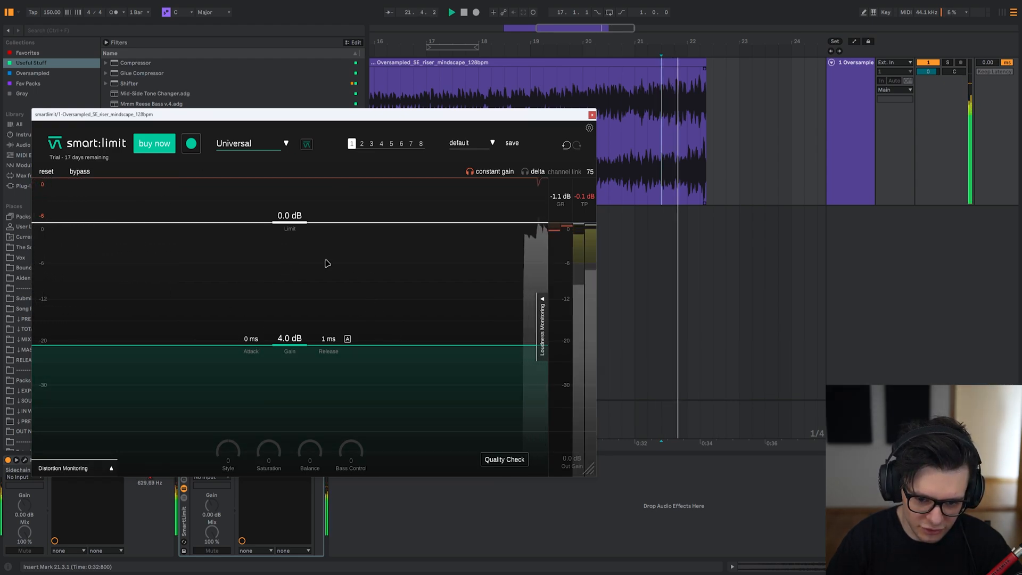
{"action": "key", "text": "space"}
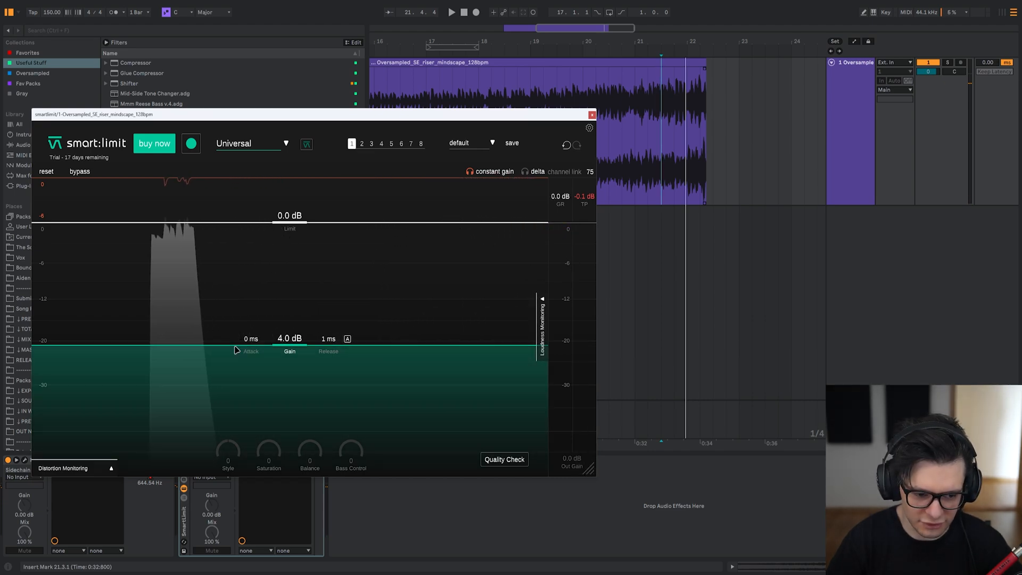
Try a limit of -1.8 dB with a longer attack in smart:limit, and return the limit to 0.0 dB.
{"action": "key", "text": "space"}
{"action": "left_click_drag", "start_coordinate": [292, 224], "coordinate": [291, 234]}
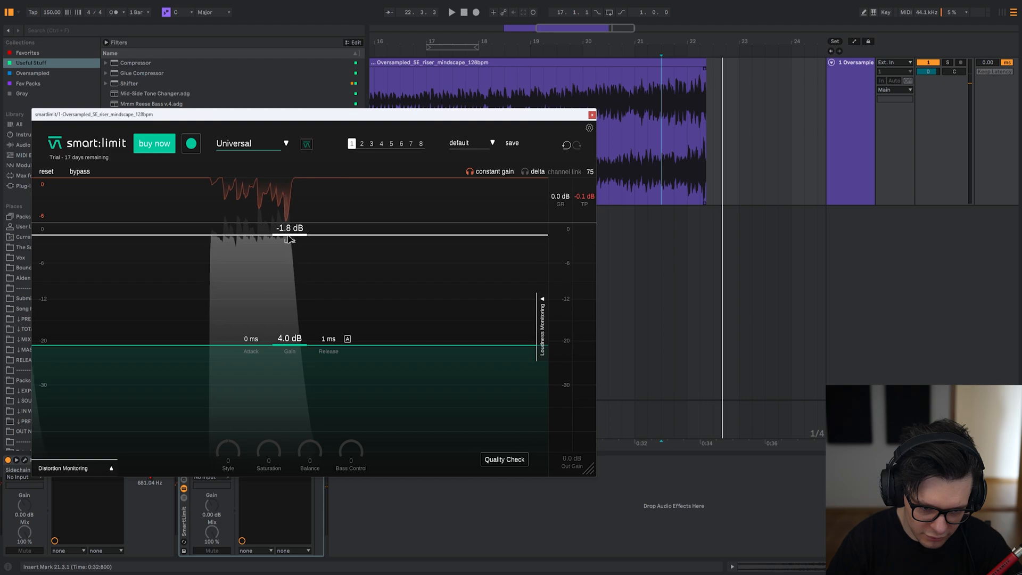
{"action": "key", "text": "space"}
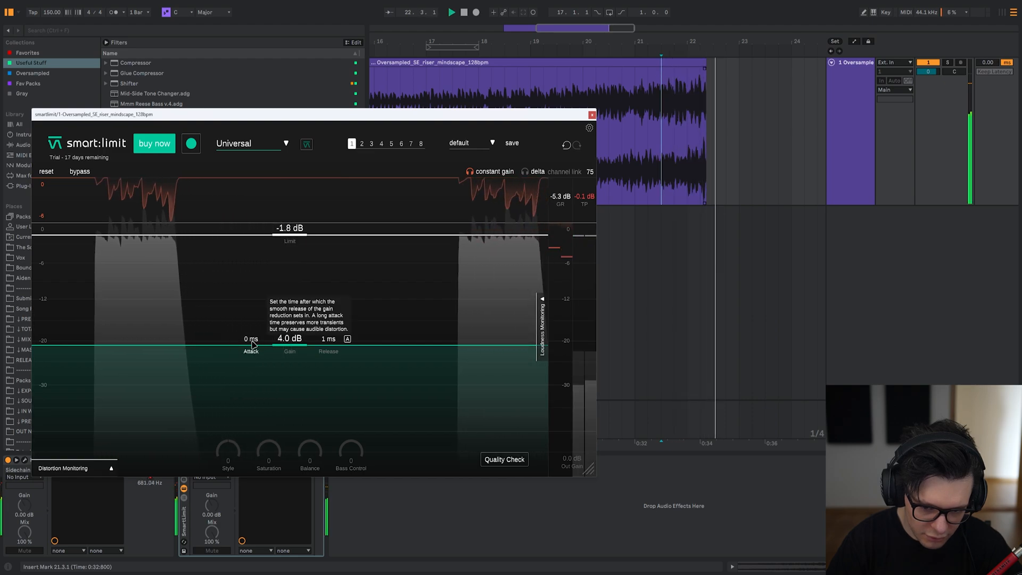
{"action": "left_click_drag", "start_coordinate": [253, 345], "coordinate": [281, 197]}
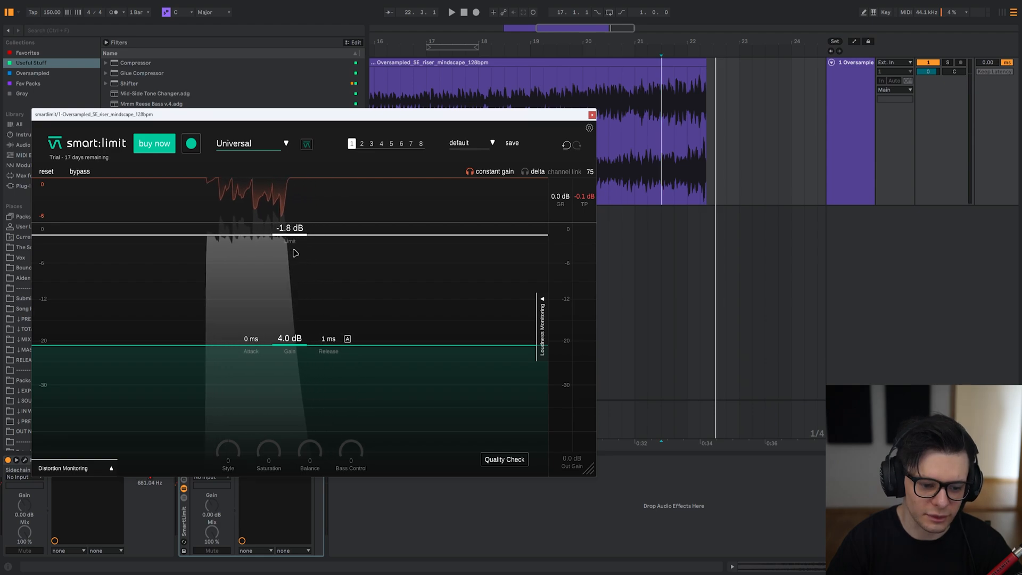
{"action": "left_click_drag", "start_coordinate": [292, 236], "coordinate": [294, 189]}
Play the riser's end and set the smart:limit attack to 400 ms.
{"action": "key", "text": "space"}
{"action": "key", "text": "space"}
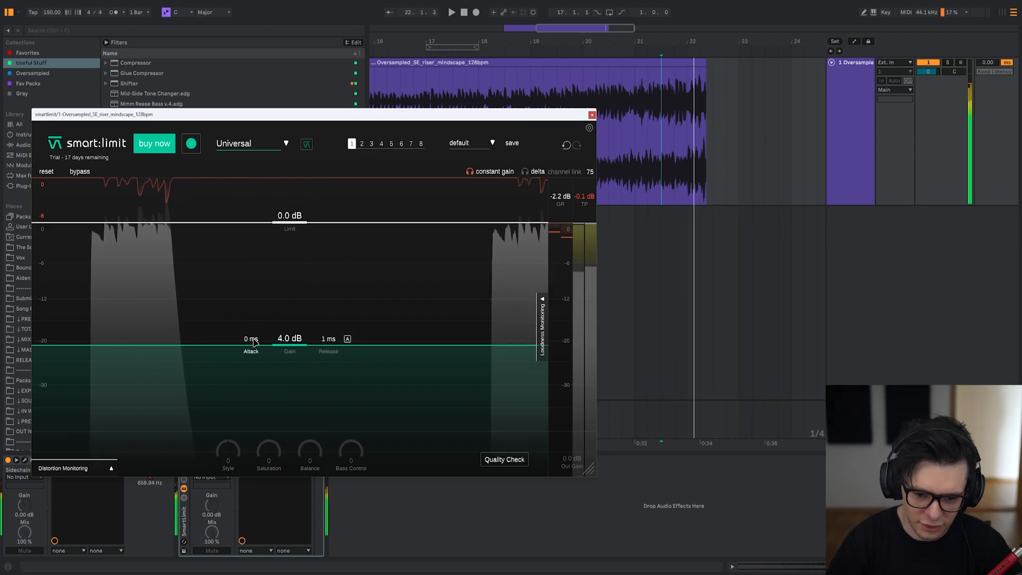
{"action": "left_click_drag", "start_coordinate": [251, 340], "coordinate": [272, 208]}
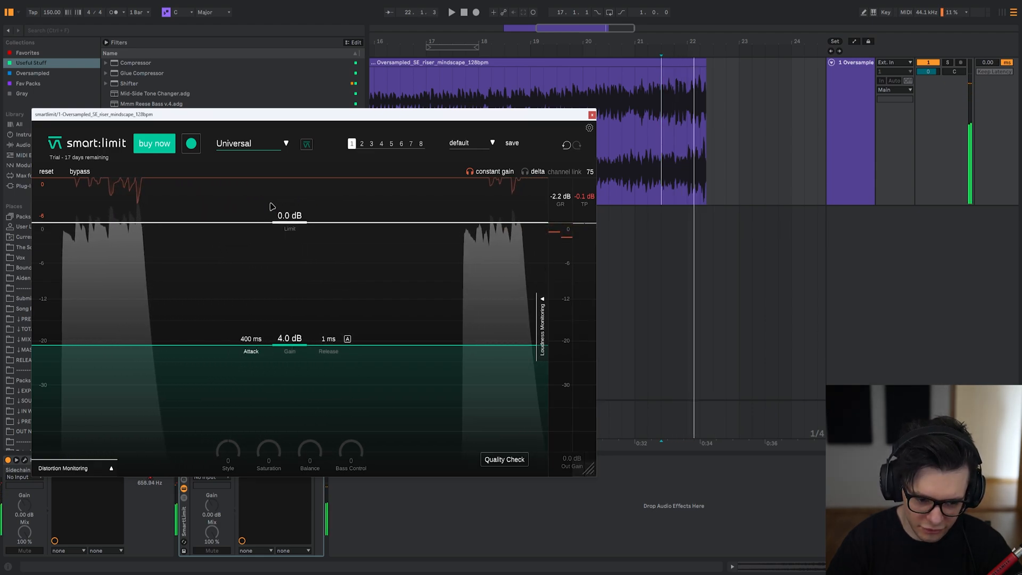
{"action": "left_click_drag", "start_coordinate": [319, 114], "coordinate": [247, 52]}
{"action": "left_click", "coordinate": [25, 459]}
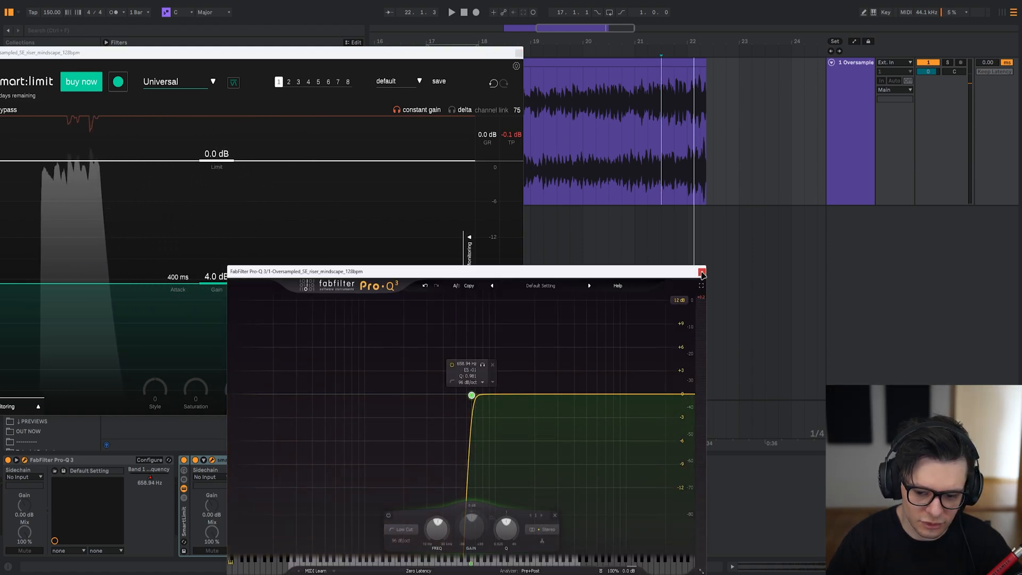
{"action": "left_click", "coordinate": [701, 272]}
{"action": "left_click_drag", "start_coordinate": [399, 54], "coordinate": [524, 138]}
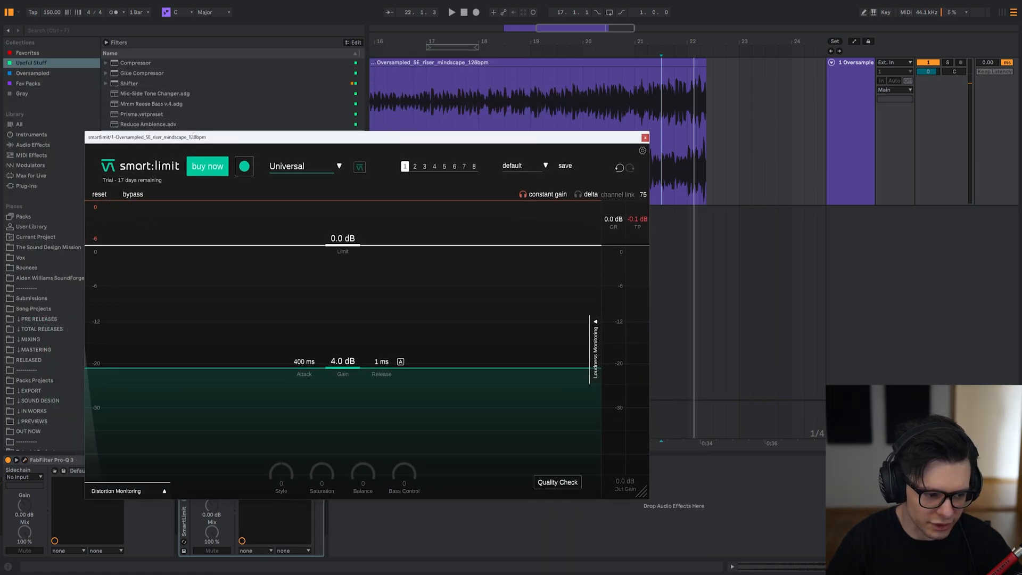
Lower the smart:limit limit line while playing the riser's end.
{"action": "key", "text": "space"}
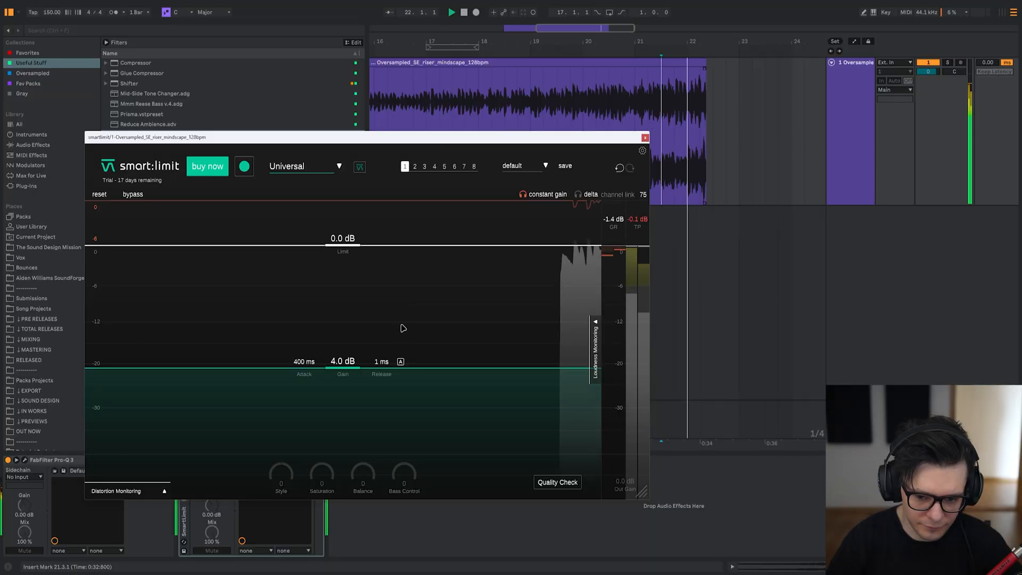
{"action": "left_click_drag", "start_coordinate": [341, 249], "coordinate": [341, 282]}
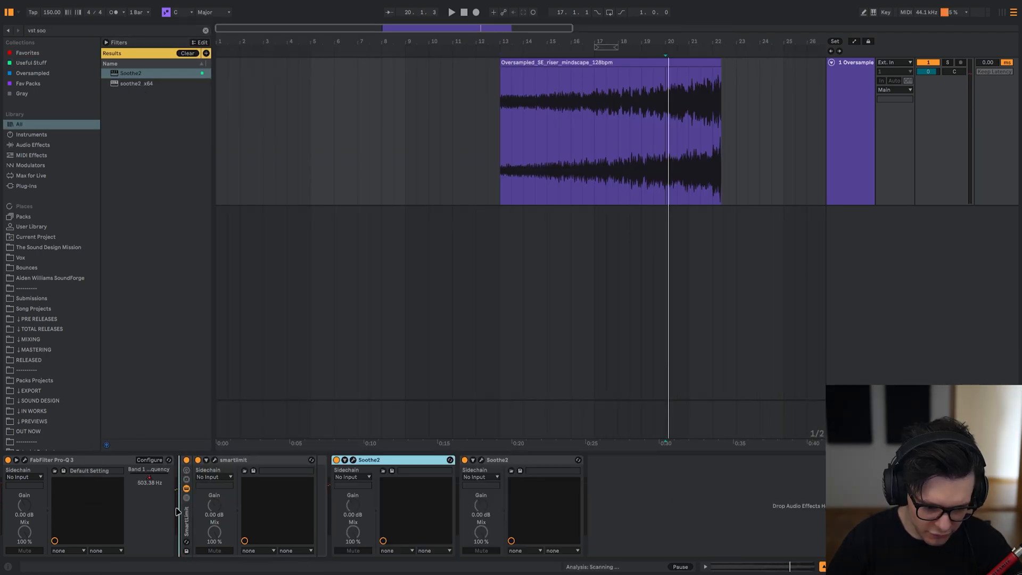
Place Soothe2 between Pro-Q 3 and SmartLimit, and raise its orange band to about 10 dB near 1 kHz.
{"action": "left_click_drag", "start_coordinate": [176, 509], "coordinate": [177, 508]}
{"action": "left_click", "coordinate": [505, 460]}
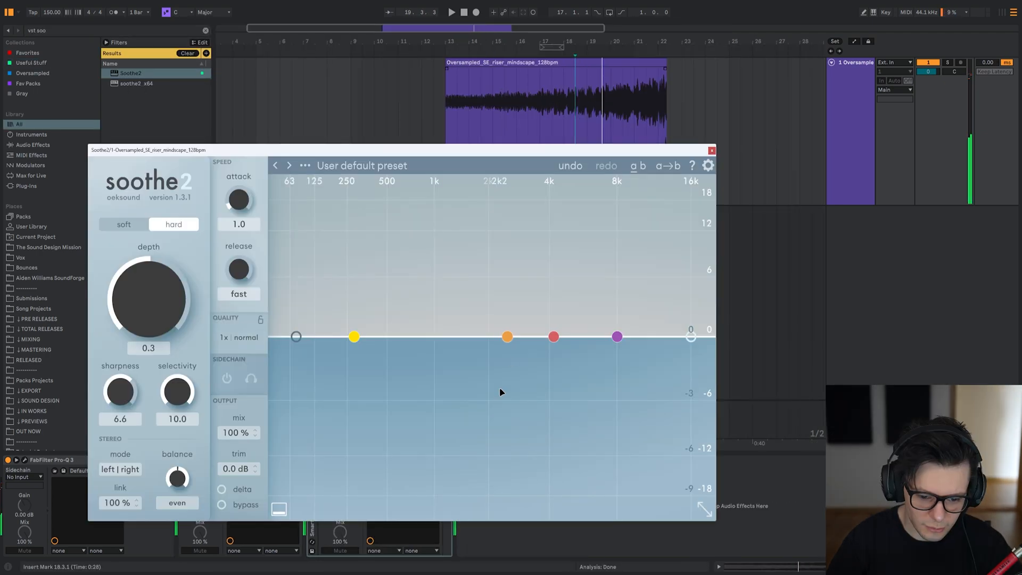
{"action": "left_click_drag", "start_coordinate": [505, 336], "coordinate": [429, 241]}
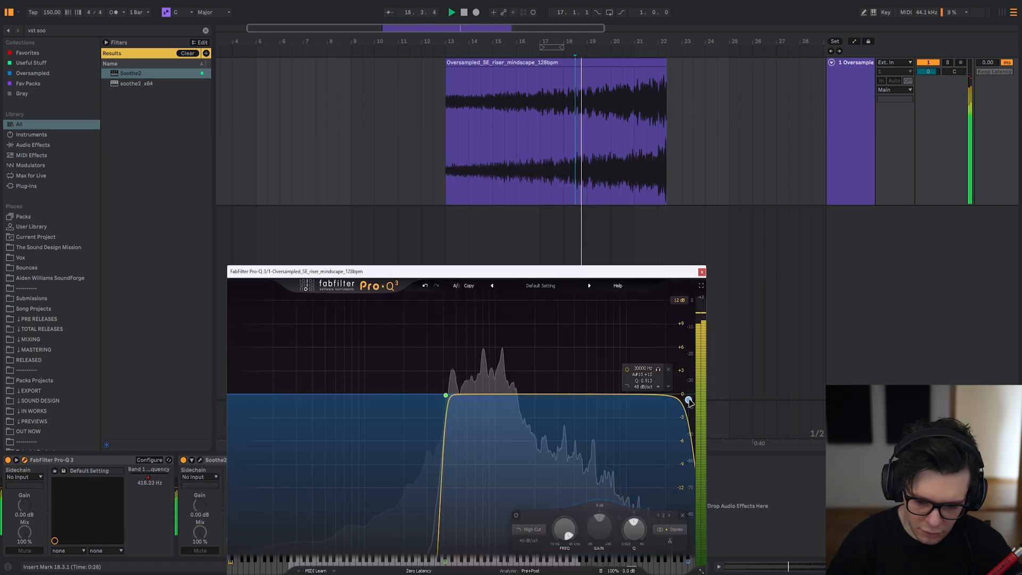
Set the Pro-Q 3 high cut to about 14.85 kHz with a Q of 0.567, bypassing it during playback to compare.
{"action": "left_click_drag", "start_coordinate": [689, 395], "coordinate": [650, 454]}
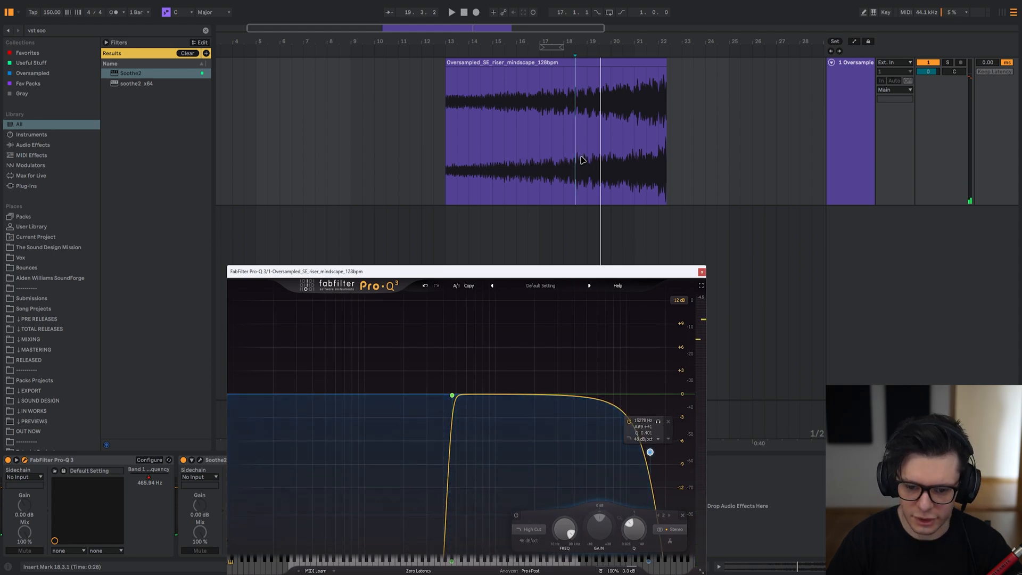
{"action": "scroll", "coordinate": [652, 165], "scroll_direction": "up", "scroll_amount": 3}
{"action": "left_click", "coordinate": [607, 183]}
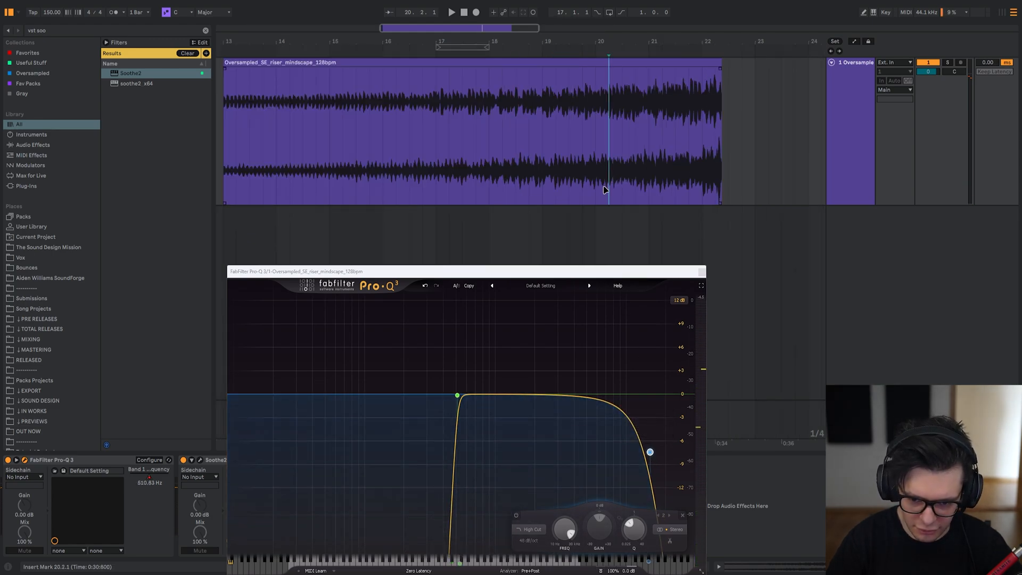
{"action": "key", "text": "space"}
{"action": "left_click", "coordinate": [630, 422]}
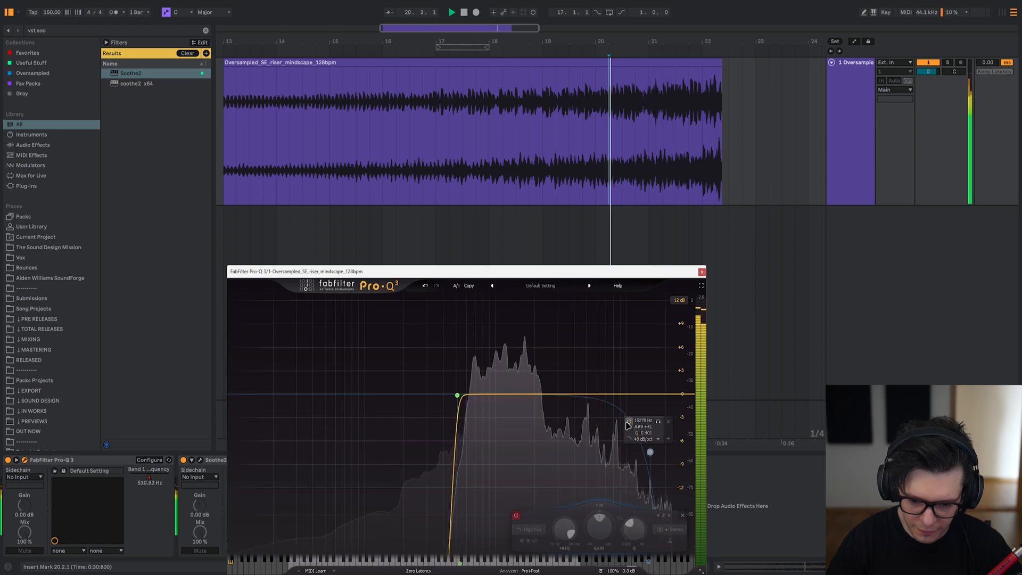
{"action": "left_click", "coordinate": [630, 423]}
{"action": "left_click_drag", "start_coordinate": [650, 452], "coordinate": [649, 430]}
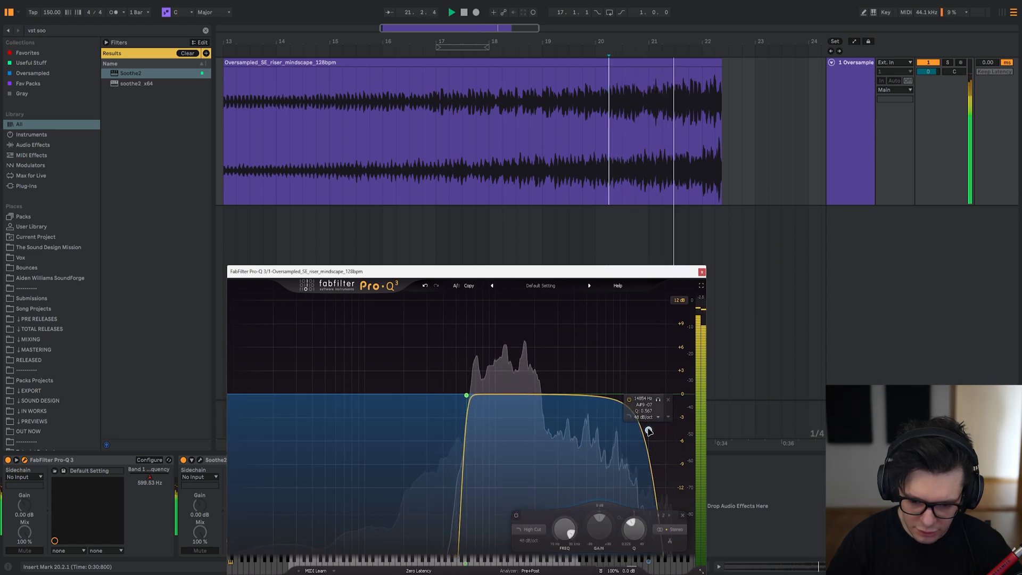
{"action": "key", "text": "space"}
Play the riser's end through Soothe2 and raise band 3 to 4.8 dB at 2 kHz.
{"action": "key", "text": "space"}
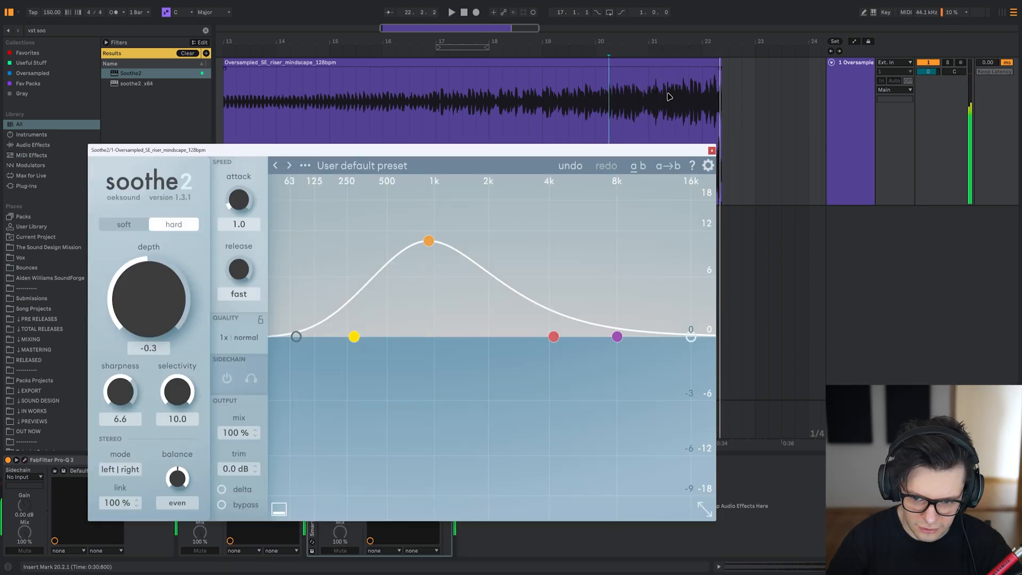
{"action": "left_click", "coordinate": [662, 101]}
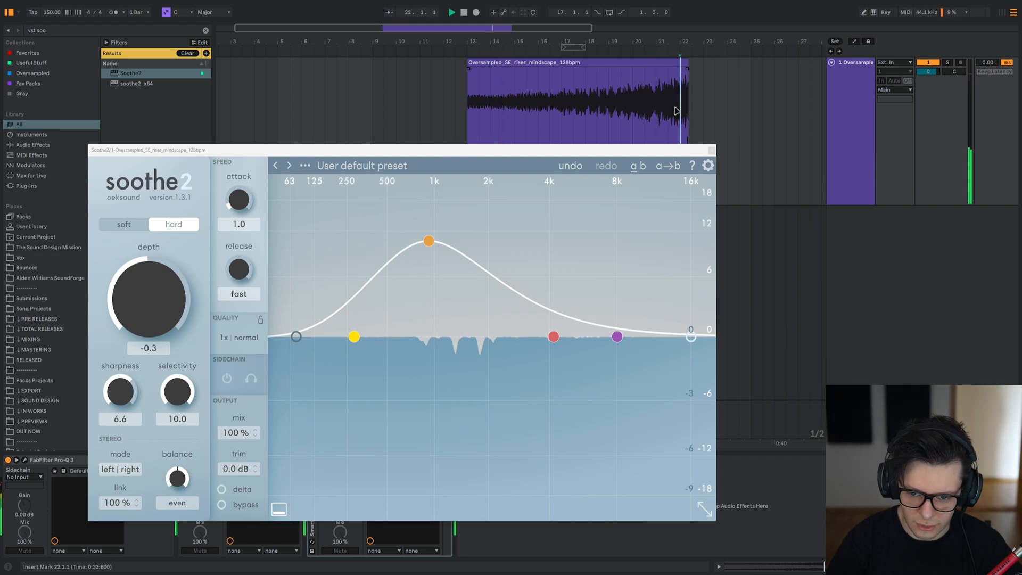
{"action": "key", "text": "space"}
{"action": "left_click_drag", "start_coordinate": [554, 337], "coordinate": [489, 288]}
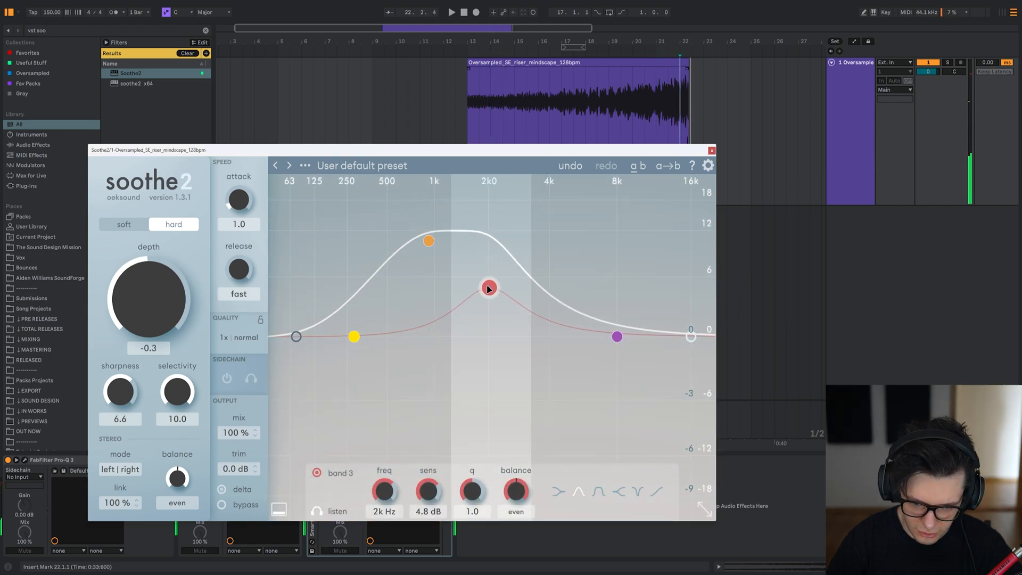
Play from 21.3.1 and set Soothe2's band 3 to 8.3 dB sensitivity at about 1.9 kHz.
{"action": "scroll", "coordinate": [694, 99], "scroll_direction": "up", "scroll_amount": 3}
{"action": "left_click", "coordinate": [636, 105]}
{"action": "key", "text": "space"}
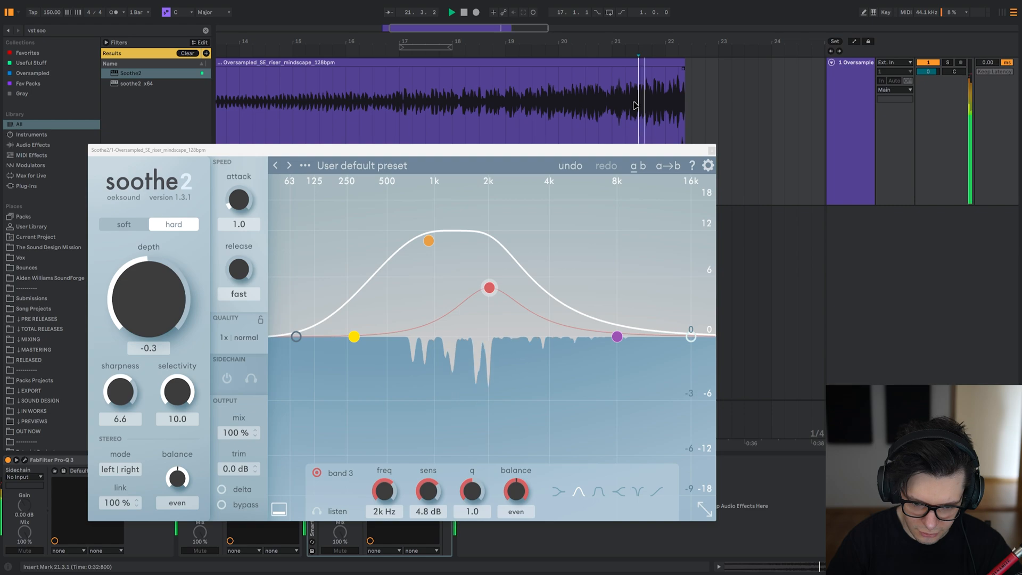
{"action": "left_click_drag", "start_coordinate": [489, 288], "coordinate": [492, 257]}
Try lowering Soothe2's depth to -18.0 and undo the change.
{"action": "key", "text": "space"}
{"action": "left_click_drag", "start_coordinate": [152, 287], "coordinate": [151, 318]}
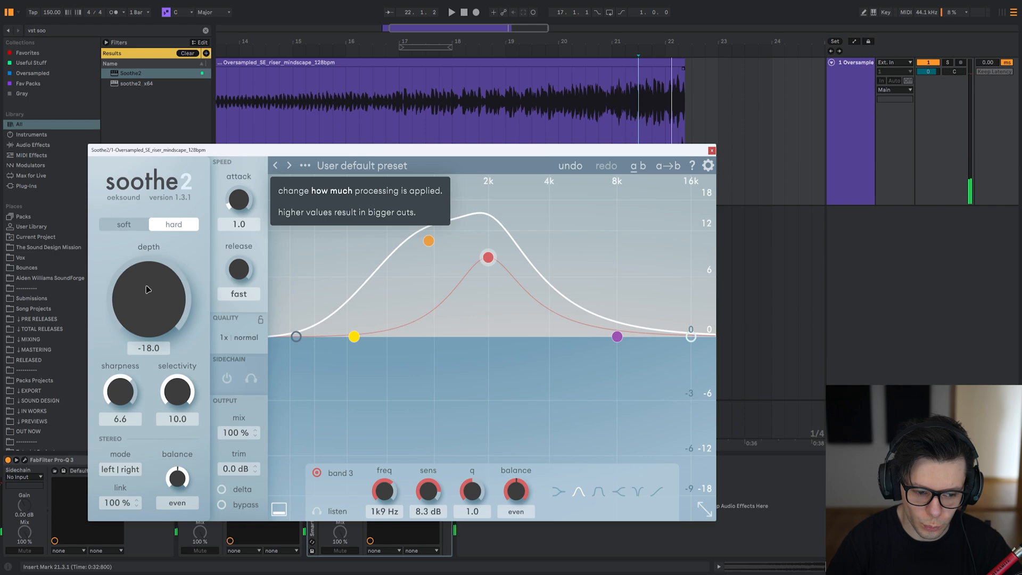
{"action": "key", "text": "ctrl+z"}
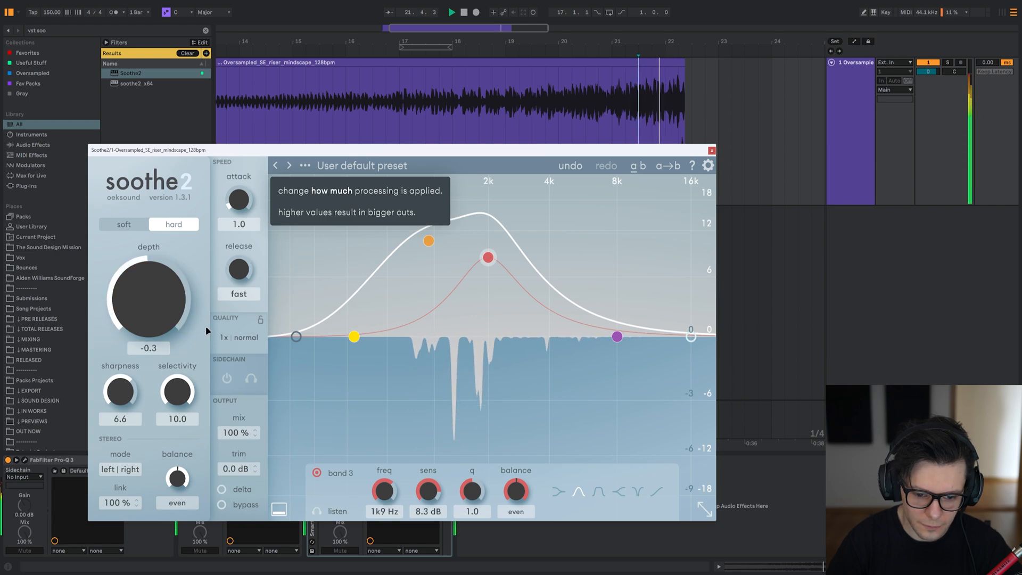
Replay the last bars of the riser to check the Soothe2 processing, and close the plugin window.
{"action": "key", "text": "space"}
{"action": "key", "text": "Escape"}
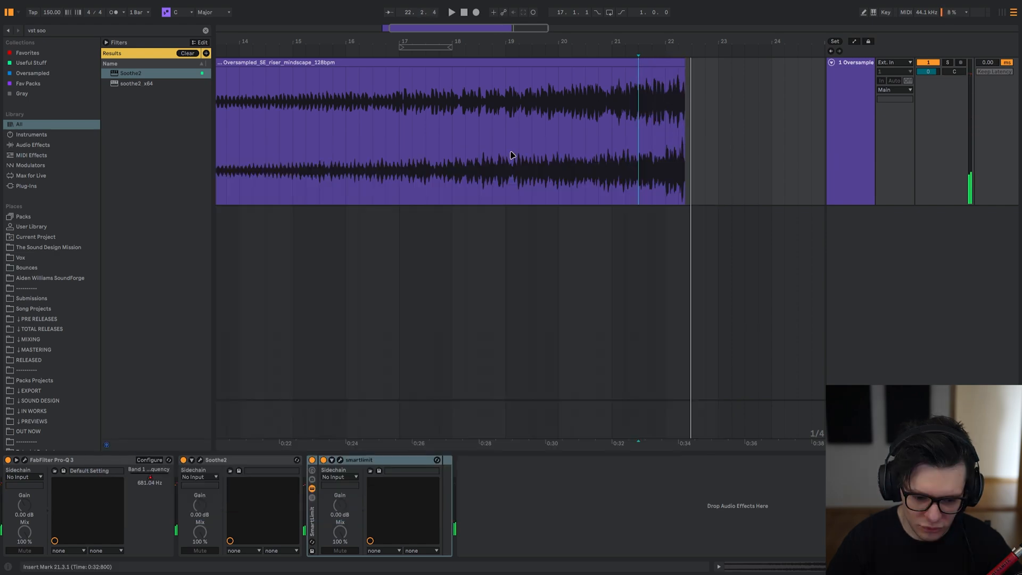
{"action": "scroll", "coordinate": [512, 155], "scroll_direction": "down", "scroll_amount": 3}
{"action": "left_click", "coordinate": [201, 461]}
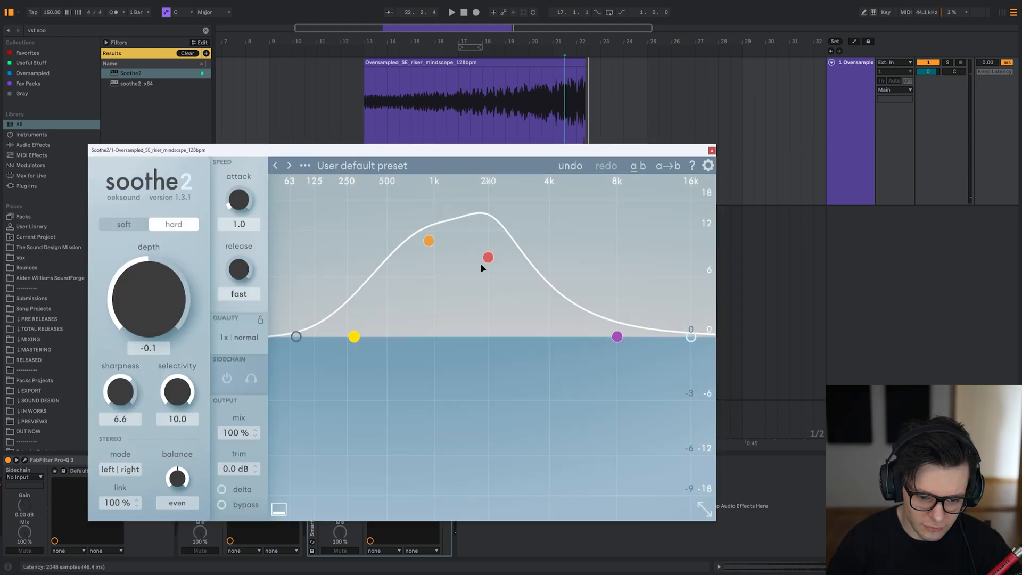
{"action": "key", "text": "space"}
{"action": "key", "text": "Escape"}
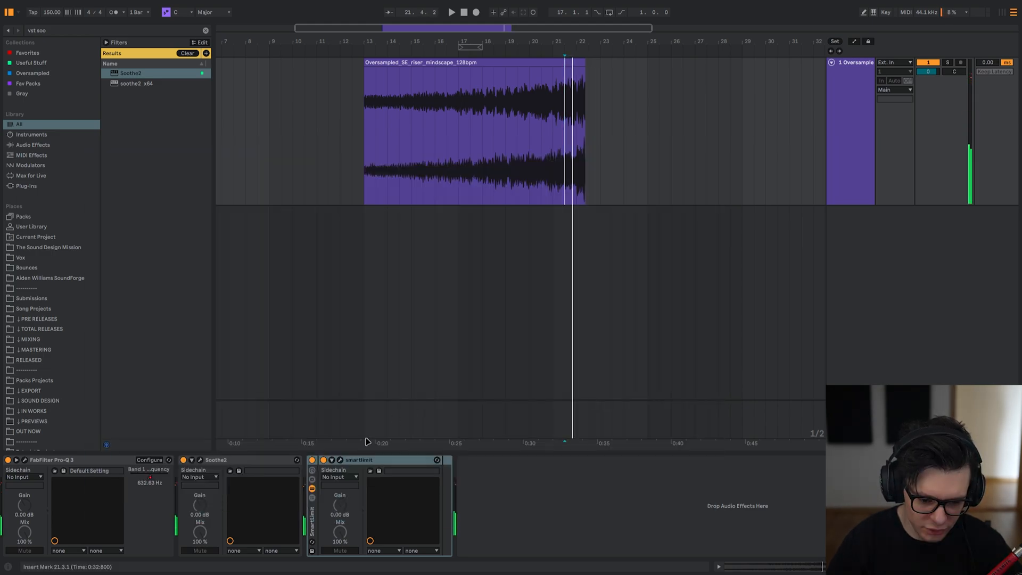
Show smart:limit's gain reduction and play the riser's end from 21.3.1 with Soothe2 switched off and on to compare.
{"action": "left_click", "coordinate": [340, 460]}
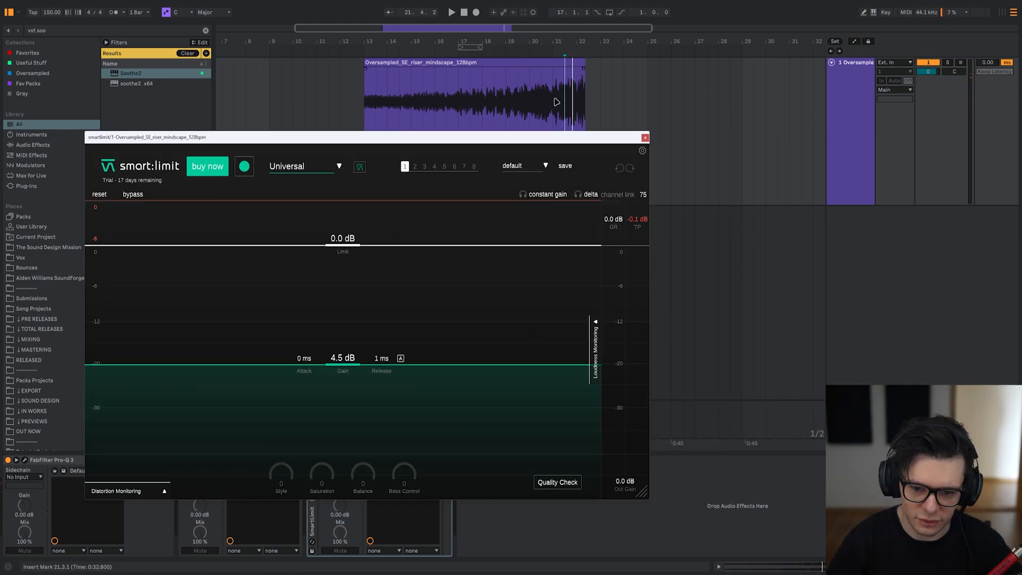
{"action": "key", "text": "space"}
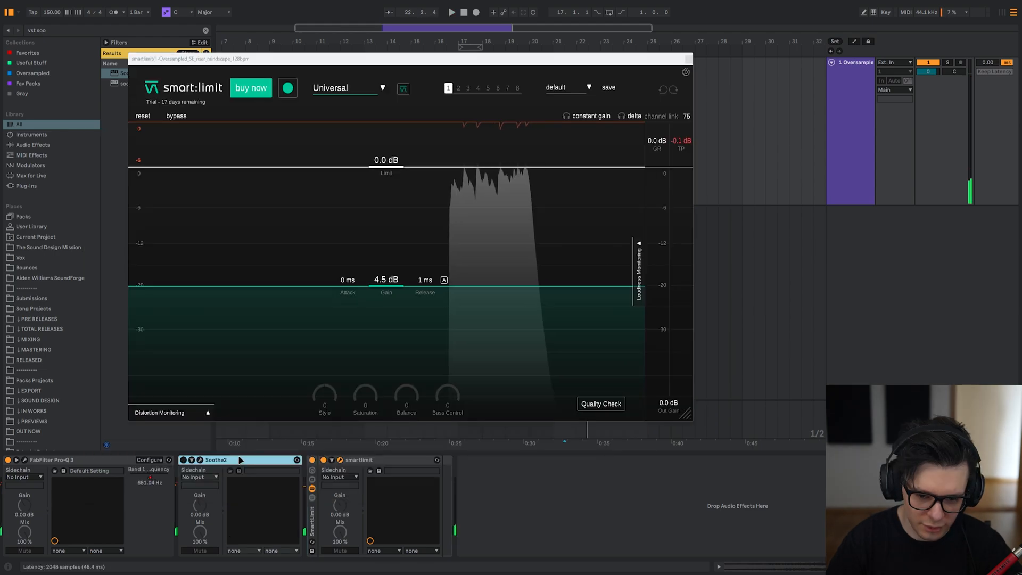
{"action": "key", "text": "space"}
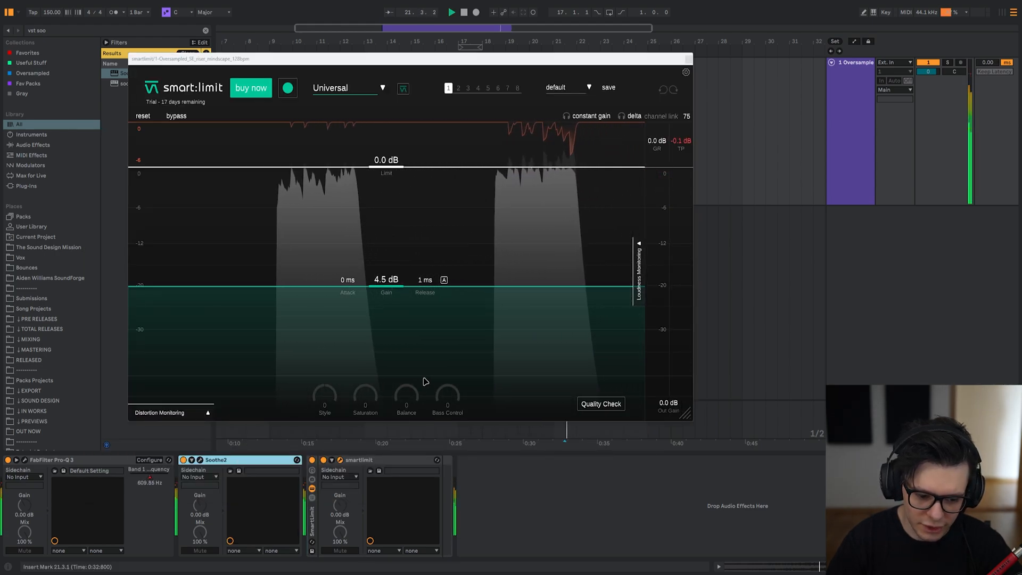
{"action": "left_click", "coordinate": [200, 460]}
{"action": "key", "text": "space"}
{"action": "key", "text": "space"}
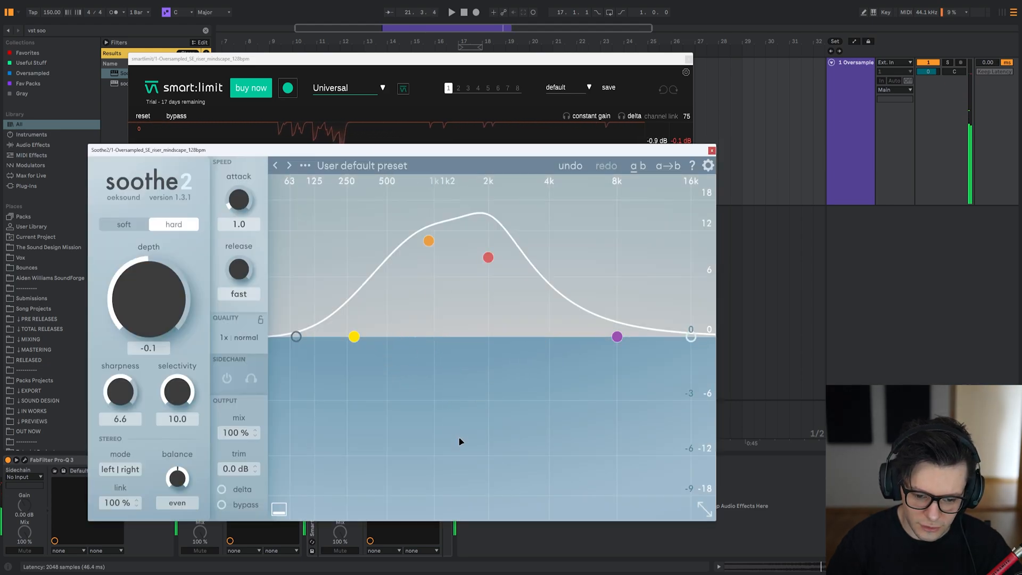
{"action": "left_click", "coordinate": [712, 151]}
{"action": "key", "text": "space"}
{"action": "key", "text": "space"}
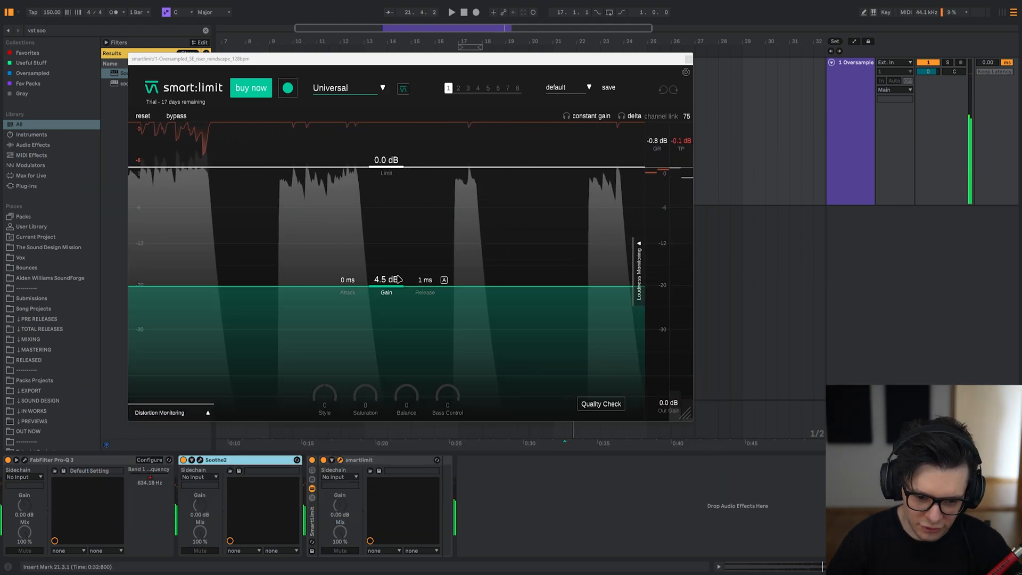
Raise smart:limit's gain to 6.0 dB, and freeze and flatten the riser track.
{"action": "key", "text": "space"}
{"action": "left_click_drag", "start_coordinate": [398, 279], "coordinate": [383, 276]}
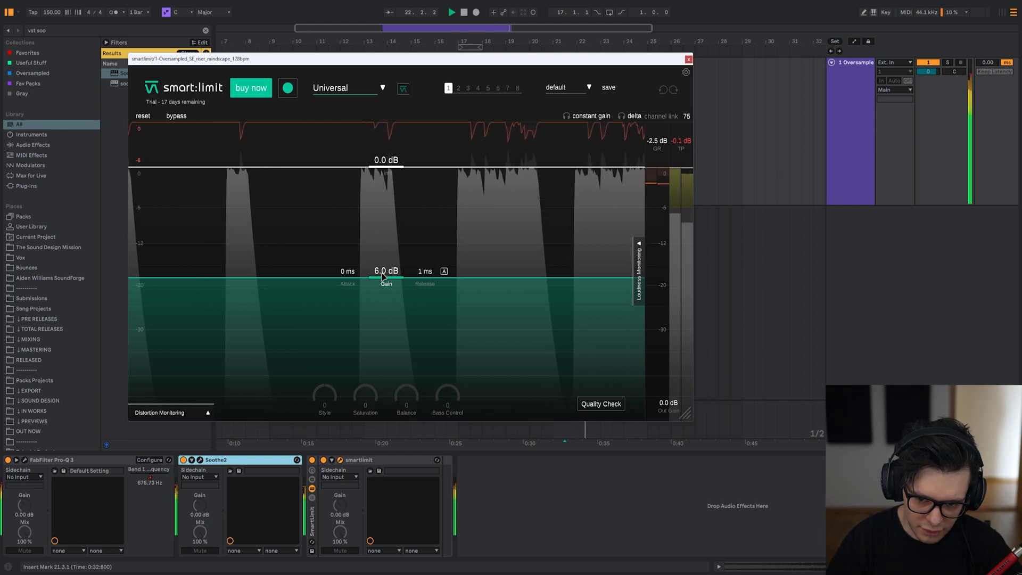
{"action": "right_click", "coordinate": [450, 95]}
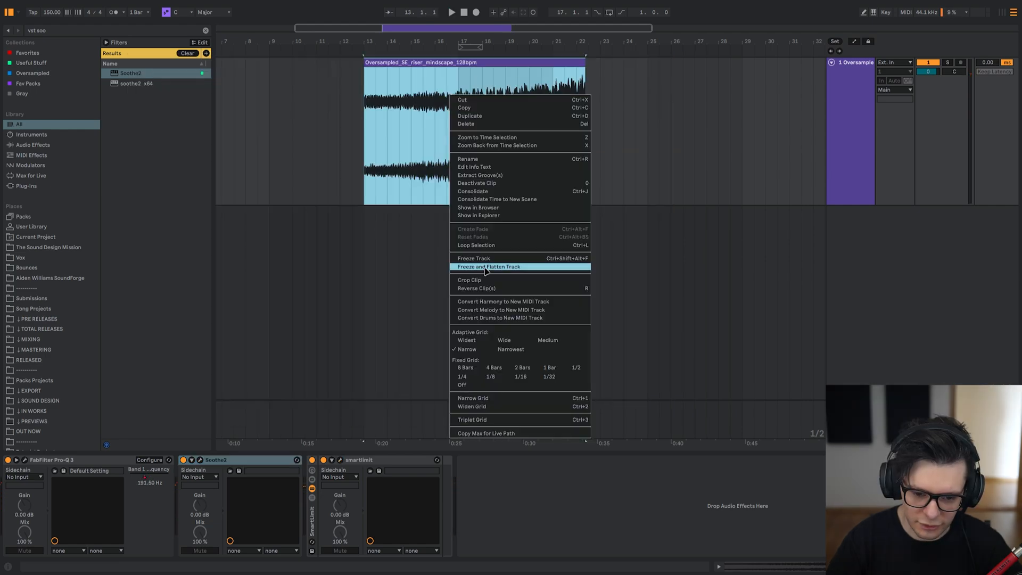
{"action": "left_click", "coordinate": [485, 267]}
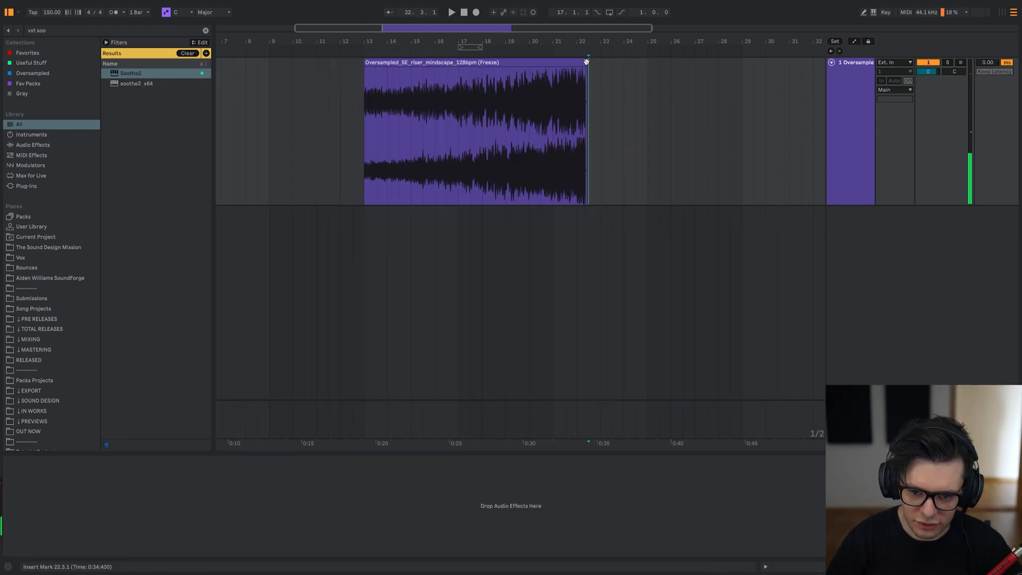
Add a very short fade-out at the end of the flattened riser clip and export the clip as audio.
{"action": "scroll", "coordinate": [587, 75], "scroll_direction": "up", "scroll_amount": 15}
{"action": "left_click_drag", "start_coordinate": [586, 69], "coordinate": [582, 70]}
{"action": "scroll", "coordinate": [574, 73], "scroll_direction": "down", "scroll_amount": 15}
{"action": "scroll", "coordinate": [363, 93], "scroll_direction": "up", "scroll_amount": 8}
{"action": "scroll", "coordinate": [373, 109], "scroll_direction": "left", "scroll_amount": 4}
{"action": "scroll", "coordinate": [364, 79], "scroll_direction": "up", "scroll_amount": 4}
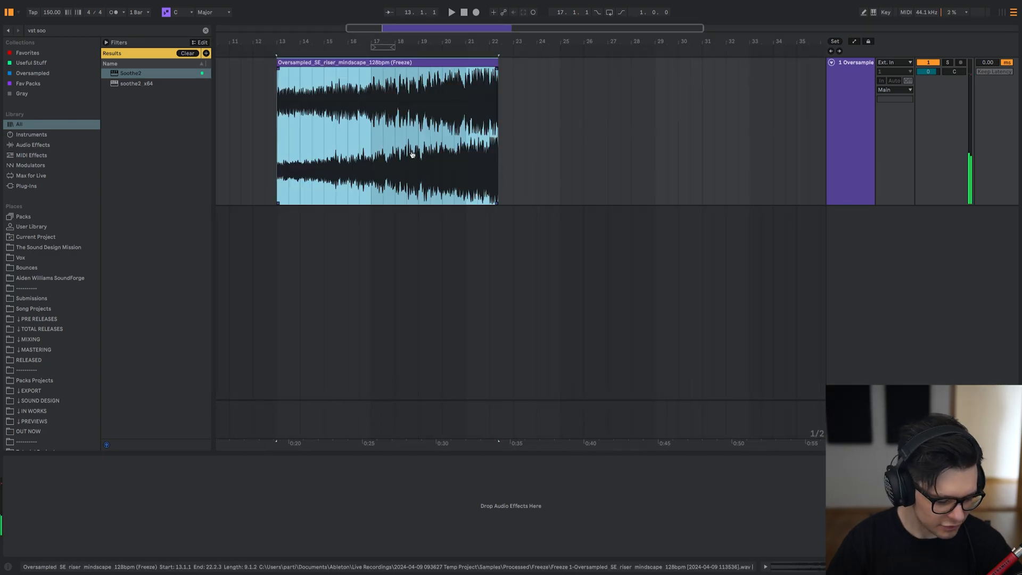
{"action": "key", "text": "ctrl+shift+r"}
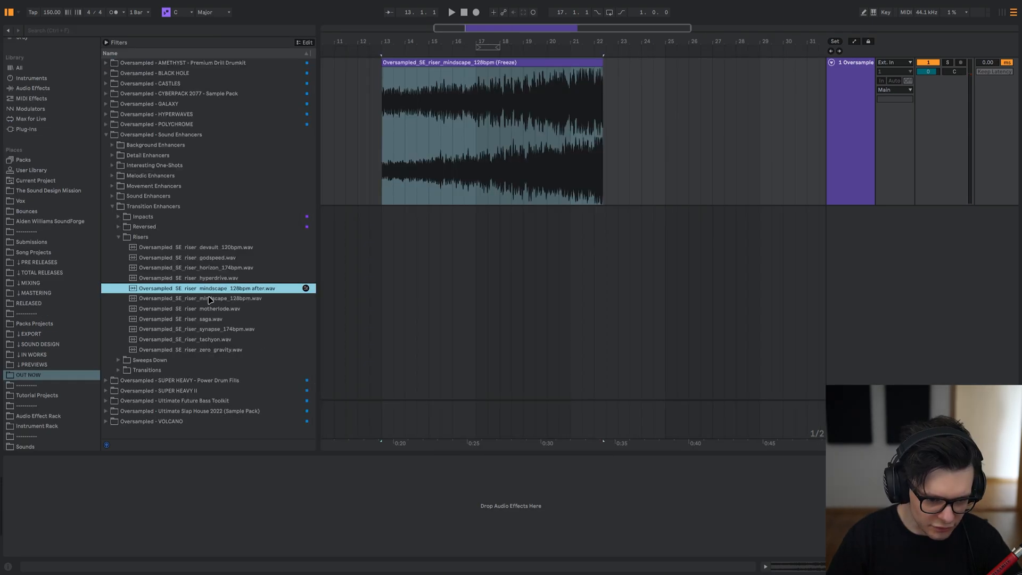
Preview the original mindscape_128bpm riser and its processed "after" version alternately, at matching points, to compare them.
{"action": "left_click", "coordinate": [209, 299]}
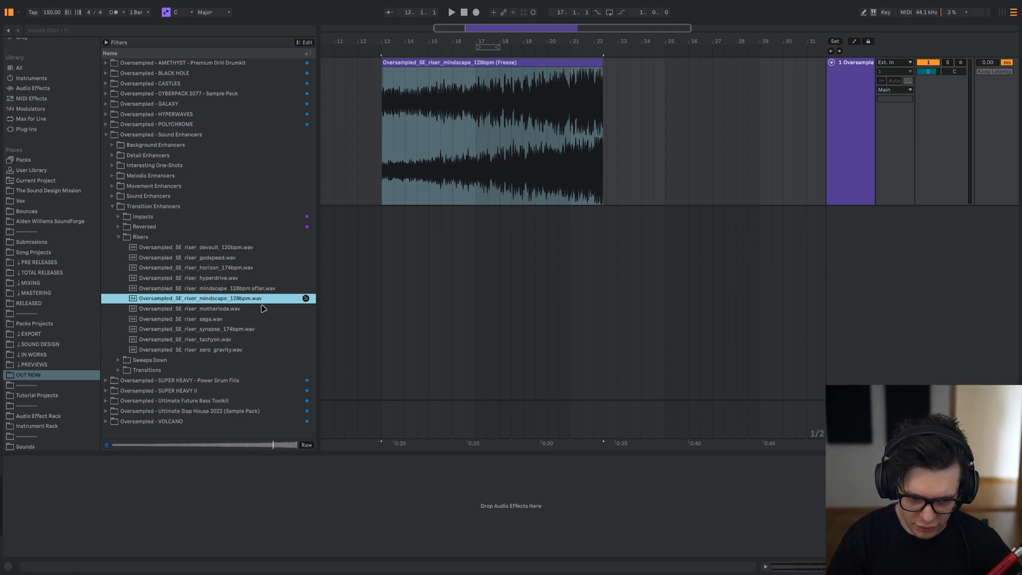
{"action": "key", "text": "Up"}
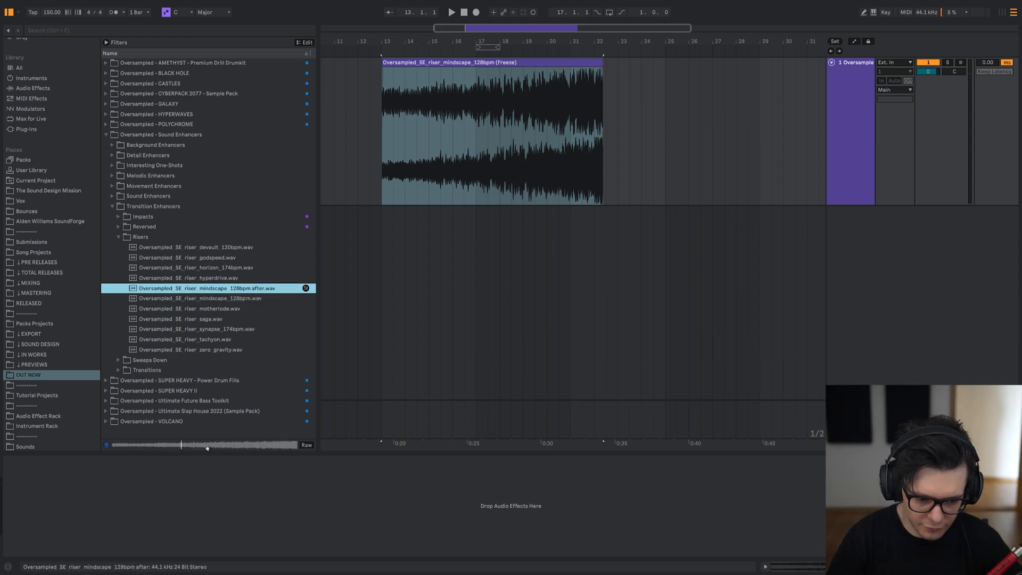
{"action": "key", "text": "Down"}
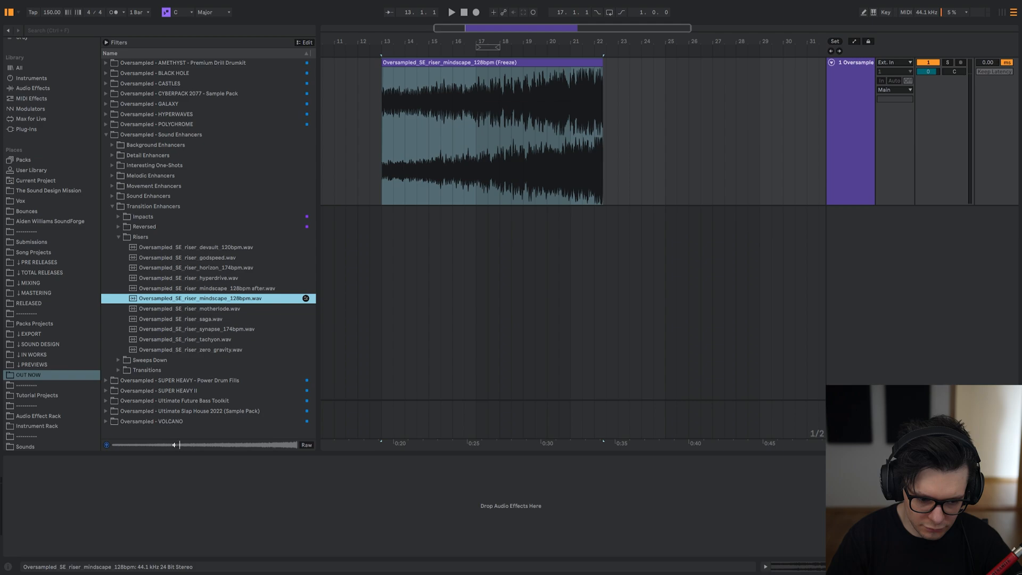
{"action": "key", "text": "Up"}
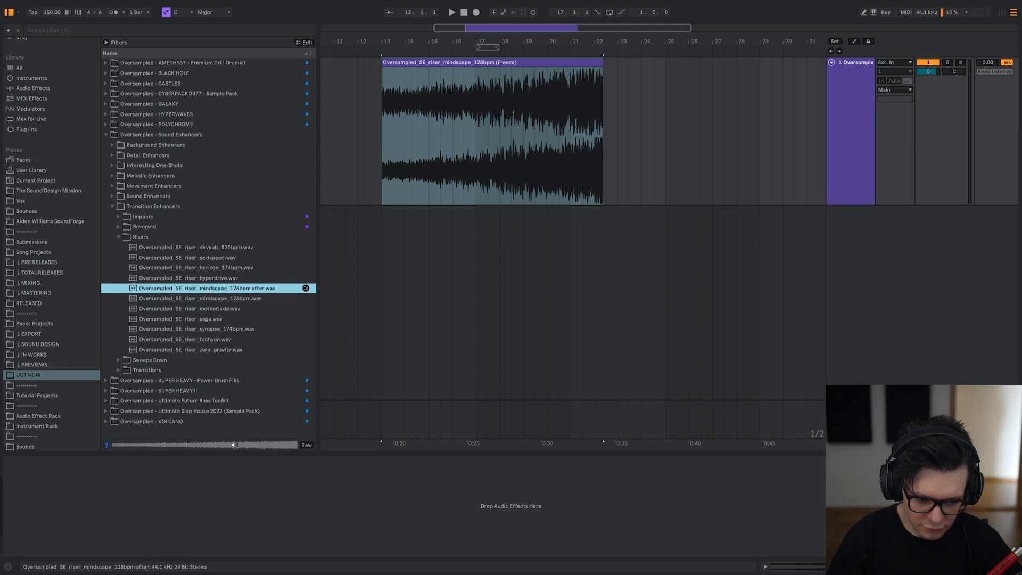
{"action": "key", "text": "Down"}
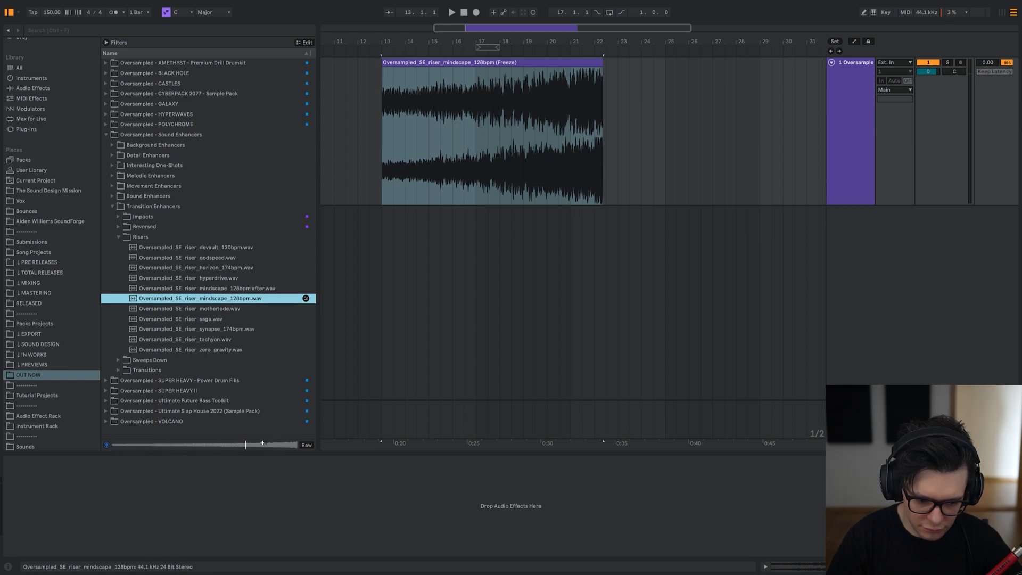
{"action": "key", "text": "Up"}
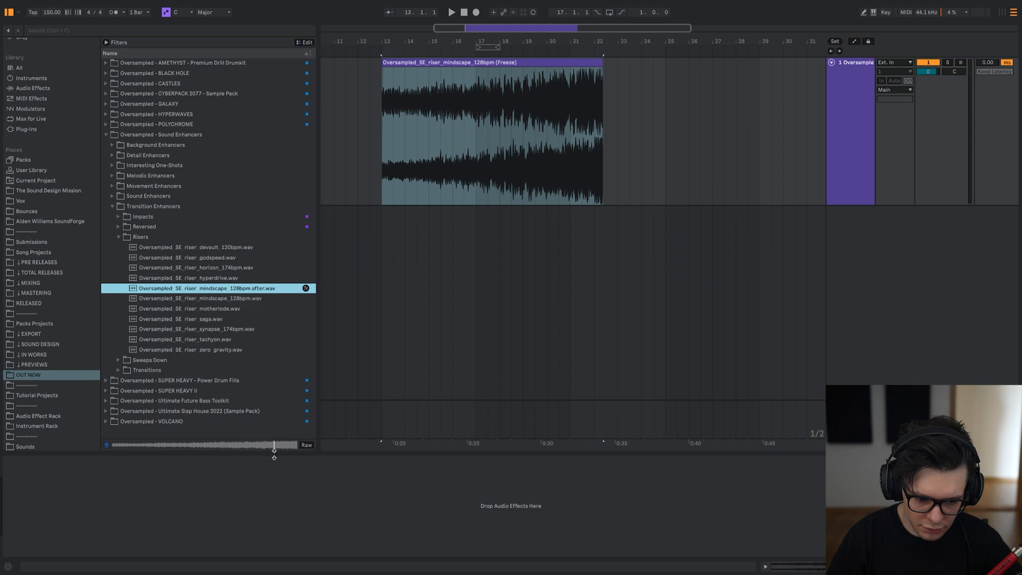
{"action": "left_click", "coordinate": [150, 446]}
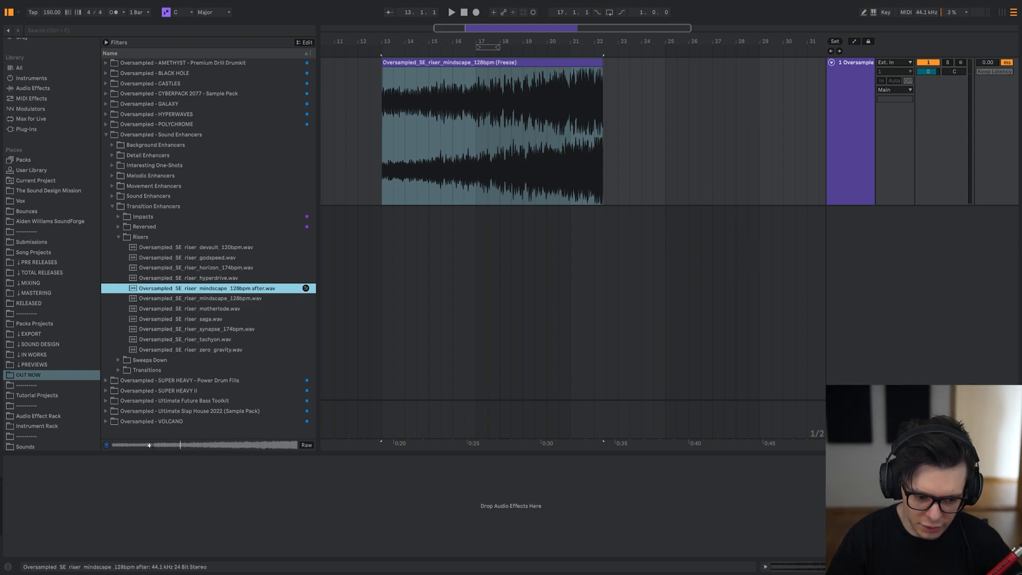
{"action": "key", "text": "Down"}
{"action": "key", "text": "Up"}
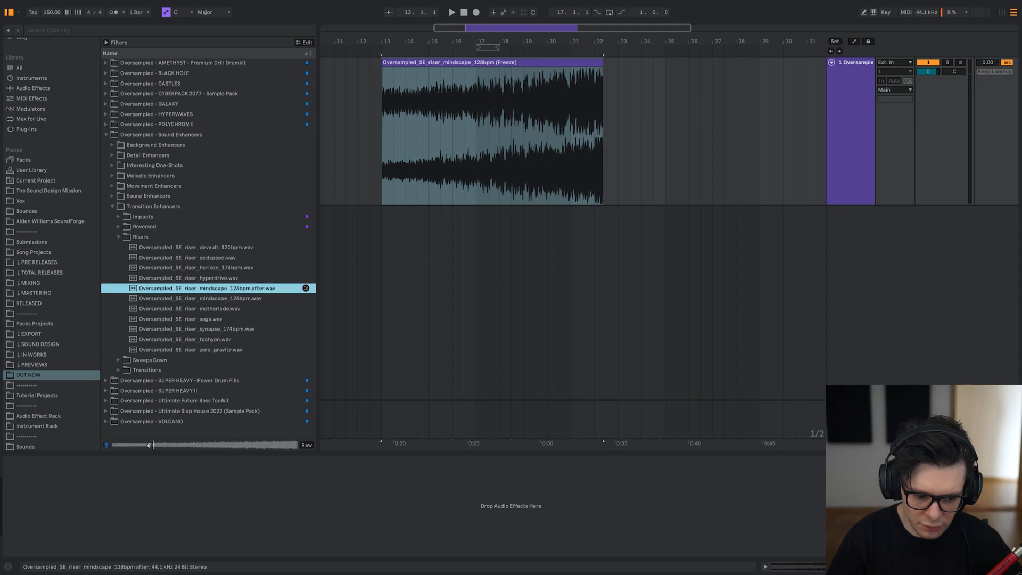
Place the trumpet_phrase F#minor sample from the Sound Enhancers pack's Melodic One-Shots folder on the audio track at bar 17.
{"action": "key", "text": "Up"}
{"action": "key", "text": "Up"}
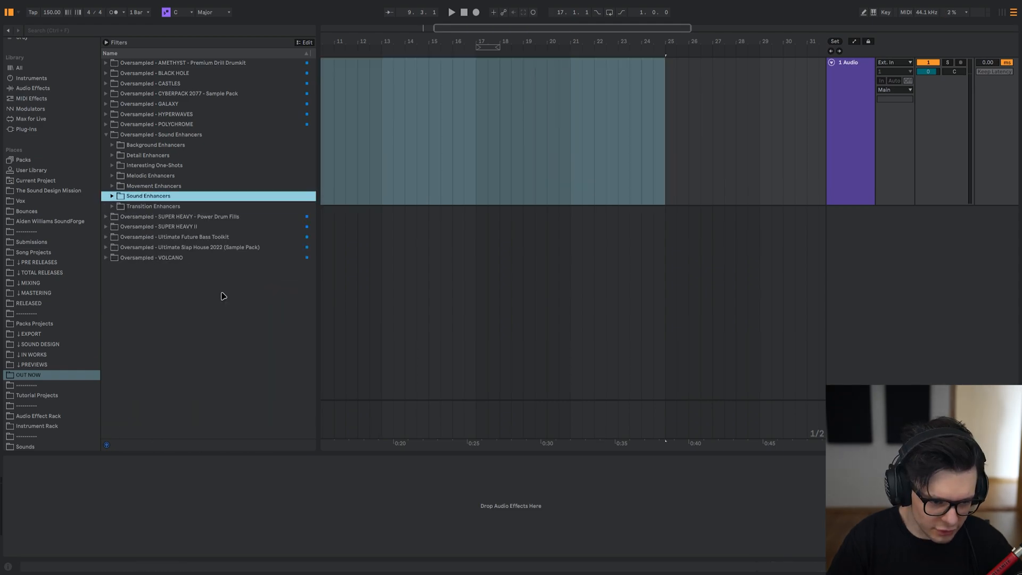
{"action": "key", "text": "Right"}
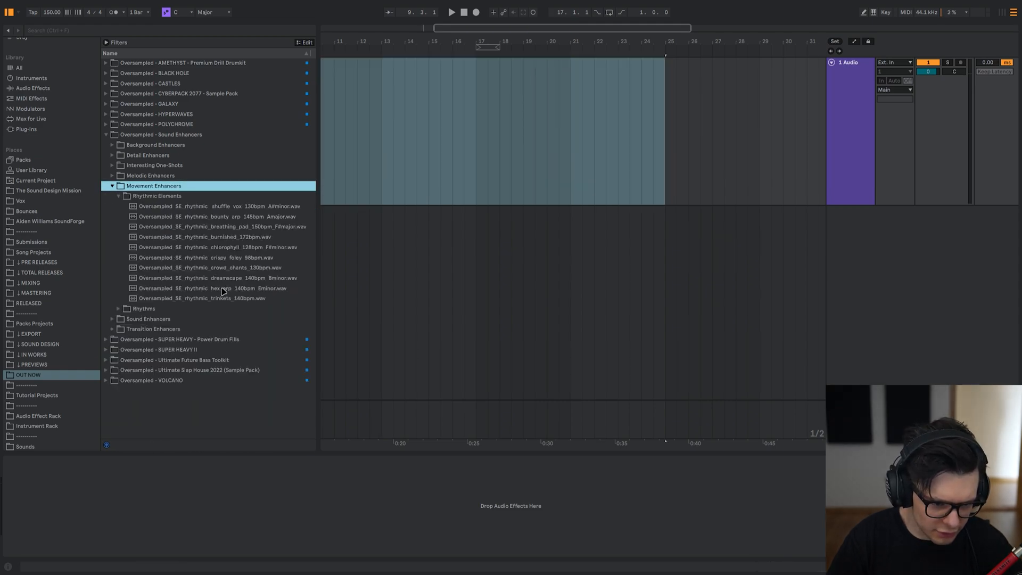
{"action": "key", "text": "Left"}
{"action": "key", "text": "Up"}
{"action": "key", "text": "Right"}
{"action": "key", "text": "Down"}
{"action": "key", "text": "Down"}
{"action": "key", "text": "Down"}
{"action": "key", "text": "Down"}
{"action": "key", "text": "Right"}
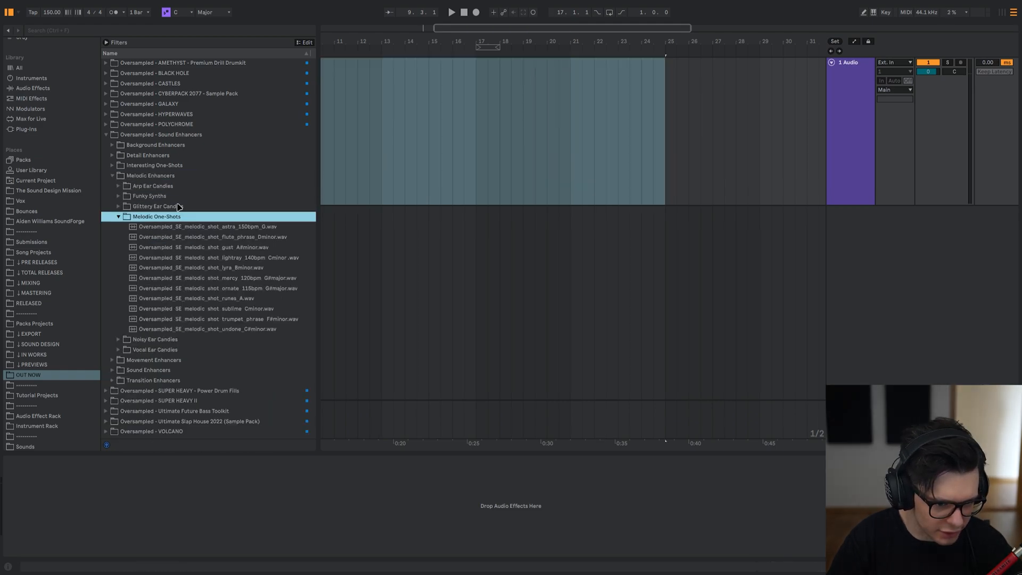
{"action": "left_click", "coordinate": [198, 320]}
{"action": "left_click_drag", "start_coordinate": [193, 324], "coordinate": [482, 122]}
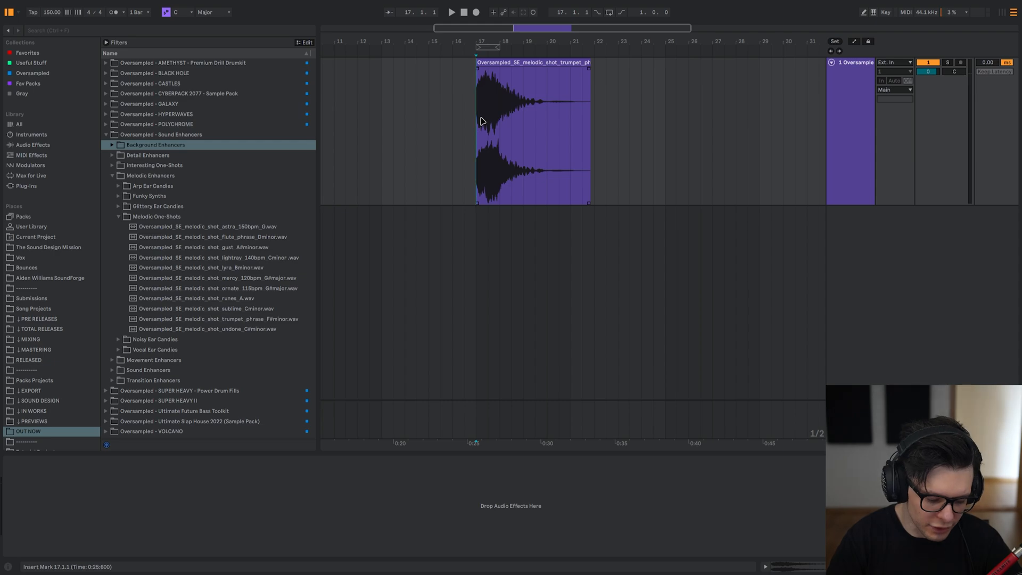
Search for FabFilter Pro-Q 3 and Soothe2 and add both to the trumpet phrase track.
{"action": "key", "text": "ctrl+f"}
{"action": "type", "text": "vst pro q"}
{"action": "key", "text": "Down"}
{"action": "key", "text": "Return"}
{"action": "key", "text": "ctrl+f"}
{"action": "type", "text": "vst soo"}
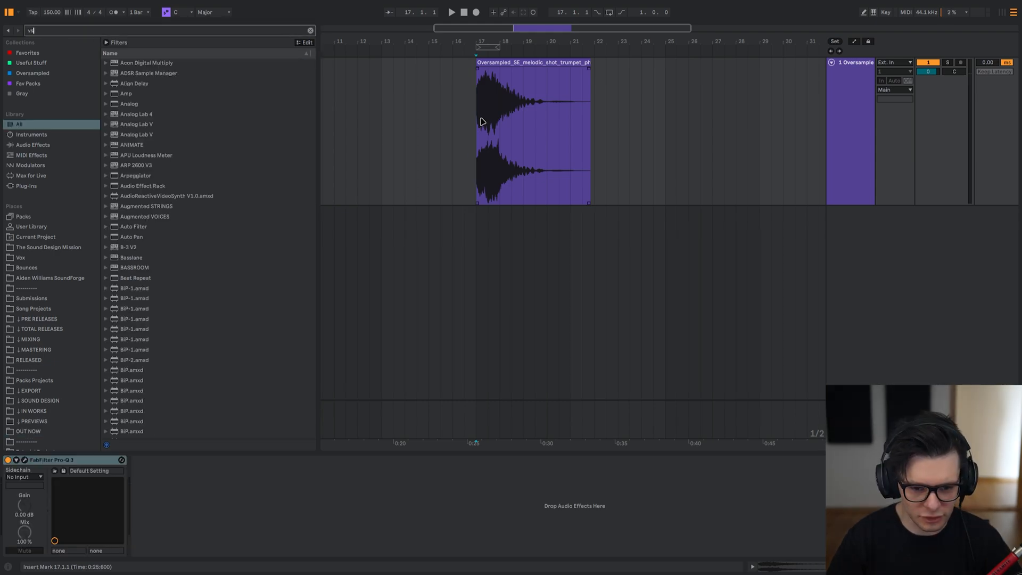
{"action": "key", "text": "Down"}
{"action": "key", "text": "Return"}
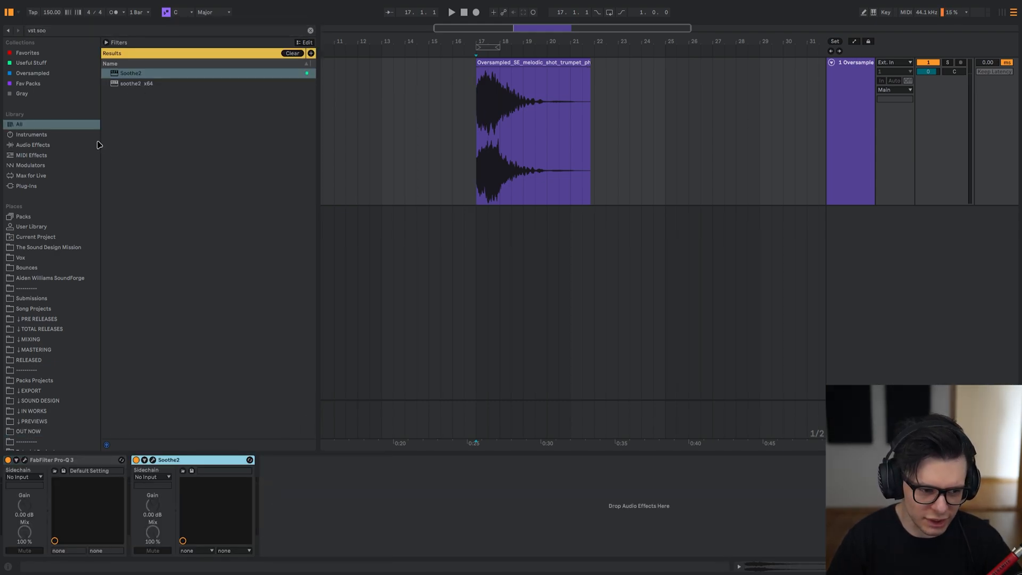
Add the SmartLimit rack from the Useful Stuff collection after Soothe2 in the trumpet track's device chain.
{"action": "left_click", "coordinate": [37, 64]}
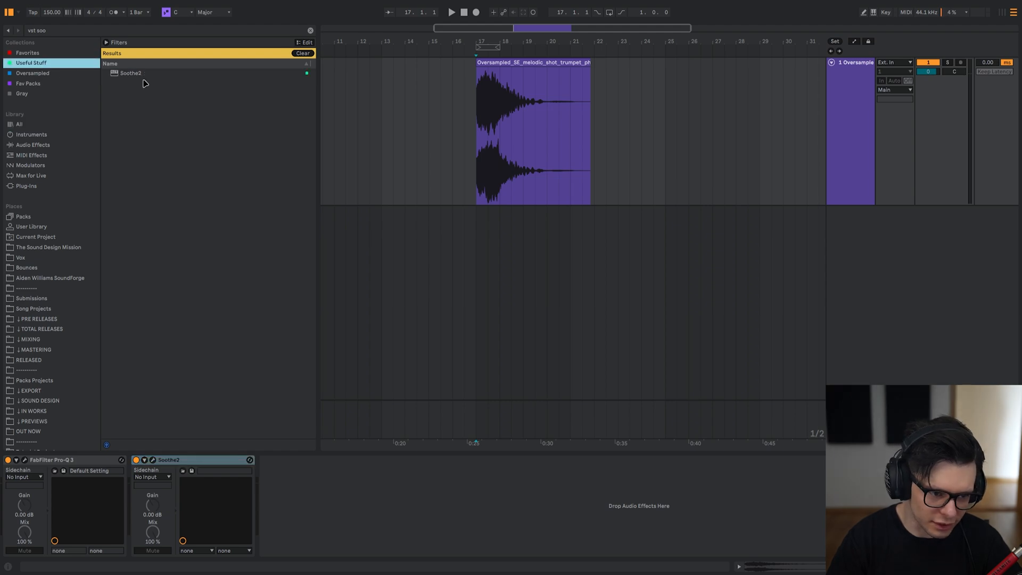
{"action": "key", "text": "Escape"}
{"action": "left_click_drag", "start_coordinate": [140, 134], "coordinate": [306, 464]}
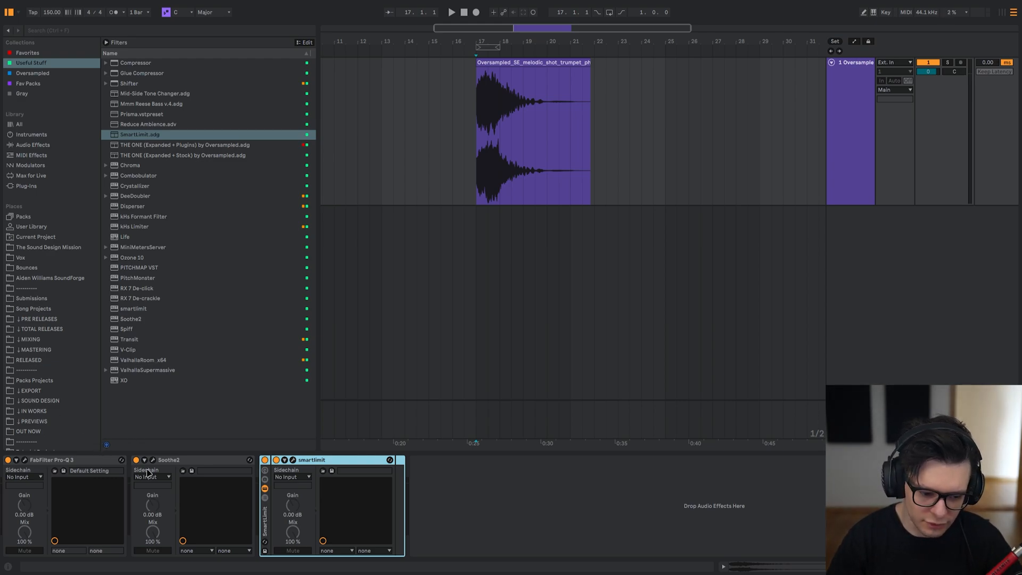
Add a low cut in Pro-Q 3 at about 252 Hz with a 96 dB/oct slope, playing the trumpet phrase to check it.
{"action": "left_click", "coordinate": [25, 460]}
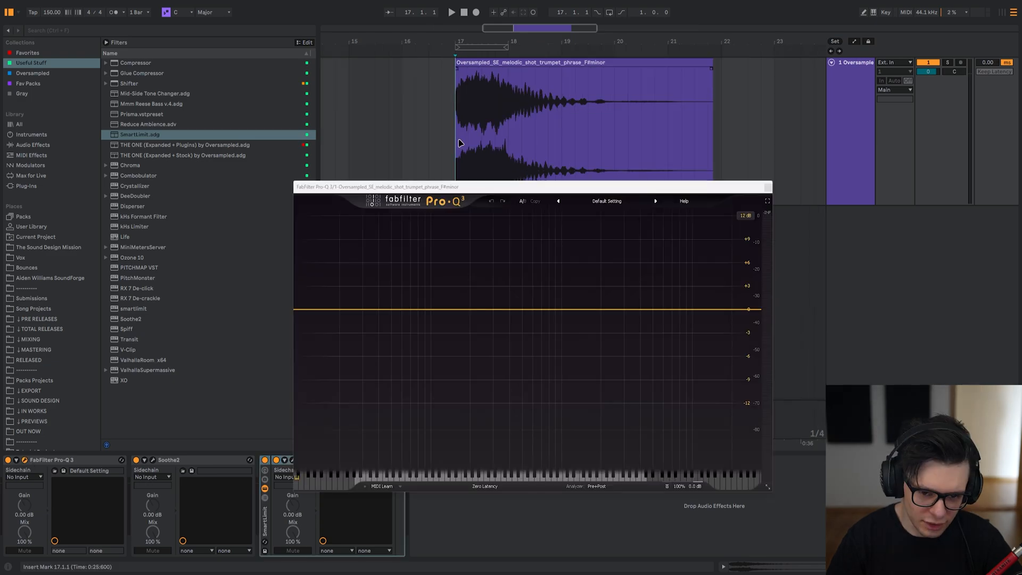
{"action": "key", "text": "space"}
{"action": "double_click", "coordinate": [305, 309]}
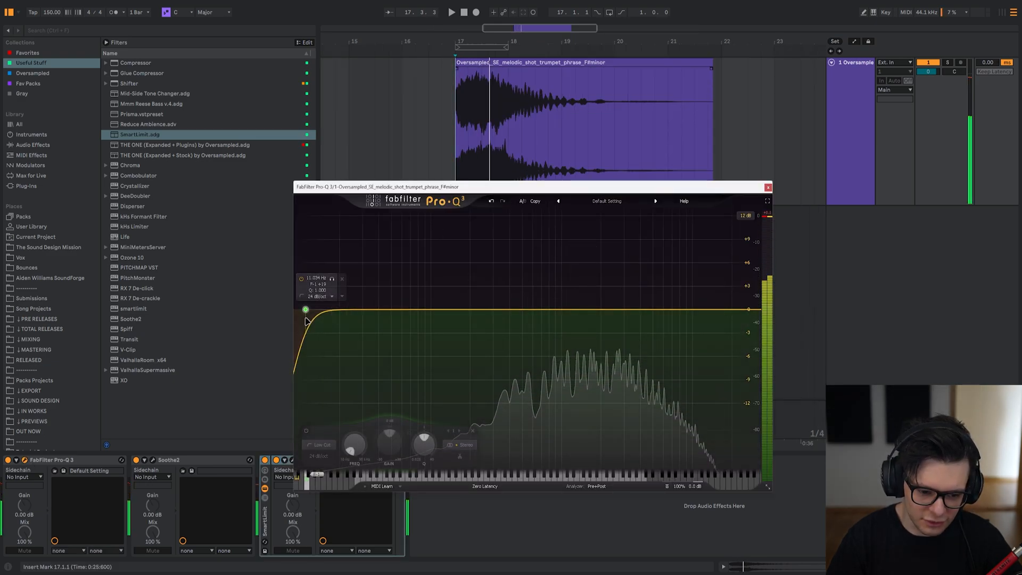
{"action": "left_click_drag", "start_coordinate": [331, 279], "coordinate": [543, 283]}
{"action": "key", "text": "space"}
{"action": "scroll", "coordinate": [513, 283], "scroll_direction": "up", "scroll_amount": 3}
{"action": "key", "text": "space"}
{"action": "key", "text": "space"}
{"action": "key", "text": "space"}
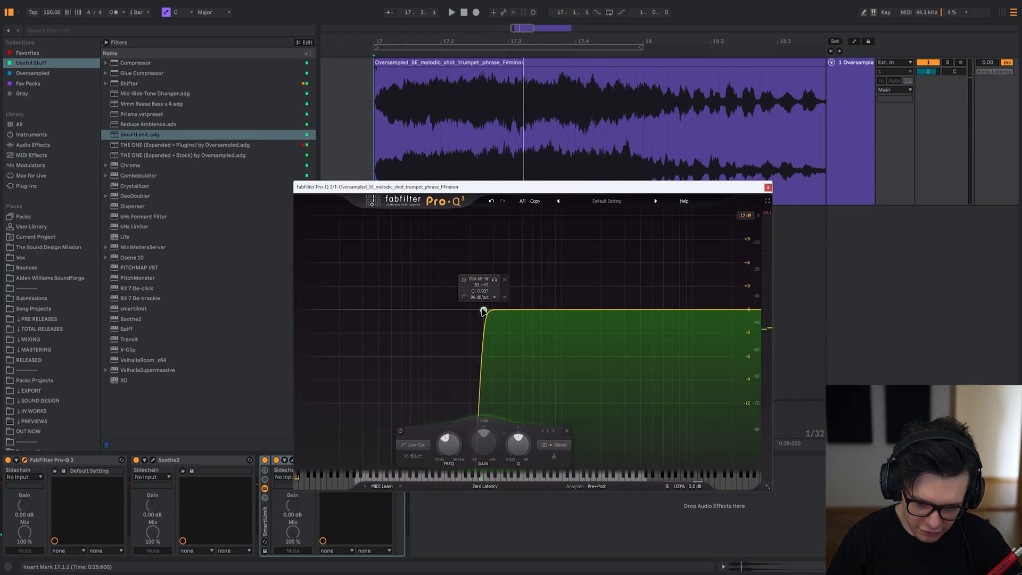
{"action": "key", "text": "space"}
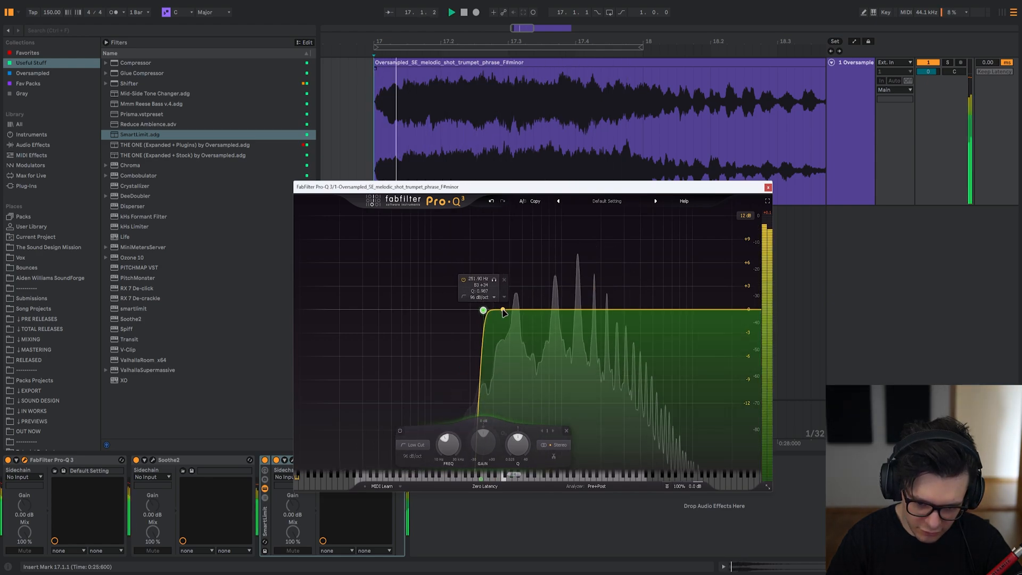
Try a narrow bell boost of about 2.2 dB at about 336 Hz, solo it during playback, and delete the band.
{"action": "key", "text": "space"}
{"action": "left_click_drag", "start_coordinate": [500, 309], "coordinate": [501, 294]}
{"action": "scroll", "coordinate": [500, 293], "scroll_direction": "up", "scroll_amount": 5}
{"action": "left_click", "coordinate": [510, 262]}
{"action": "key", "text": "space"}
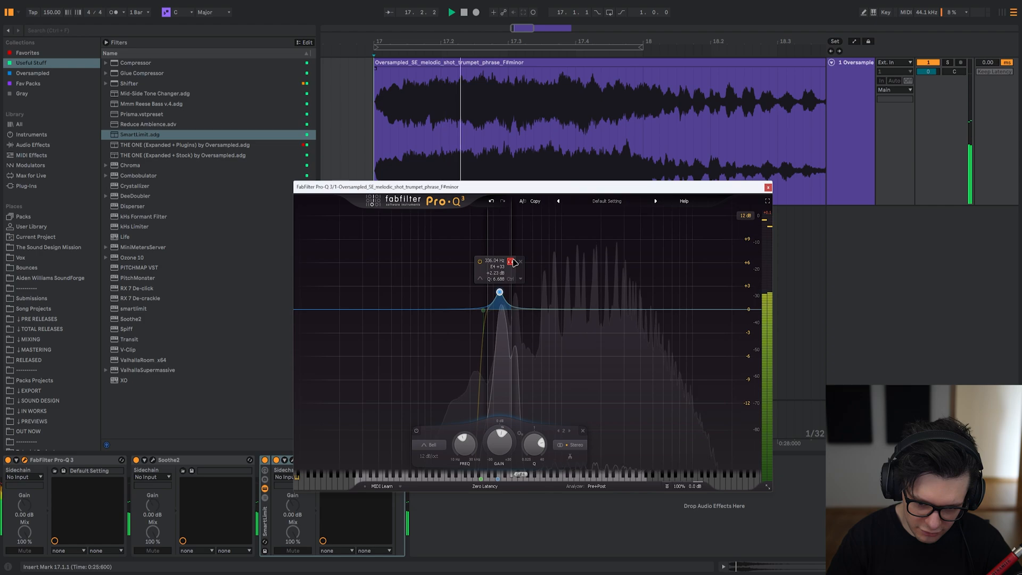
{"action": "key", "text": "space"}
{"action": "left_click", "coordinate": [520, 262]}
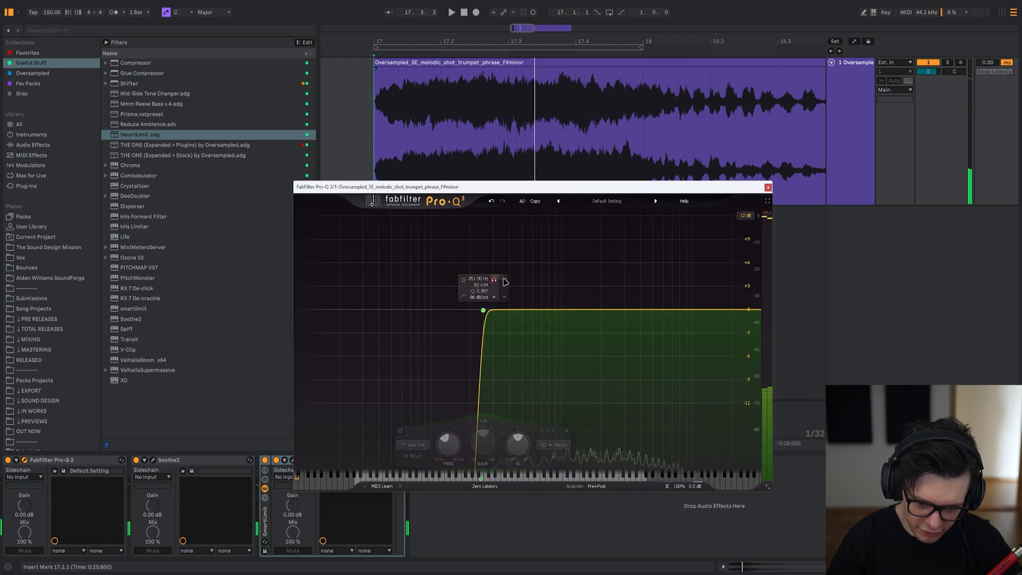
Raise the Pro-Q 3 low cut on the trumpet phrase to about 311 Hz, soloing the band and playing the phrase.
{"action": "key", "text": "space"}
{"action": "left_click_drag", "start_coordinate": [495, 280], "coordinate": [508, 210]}
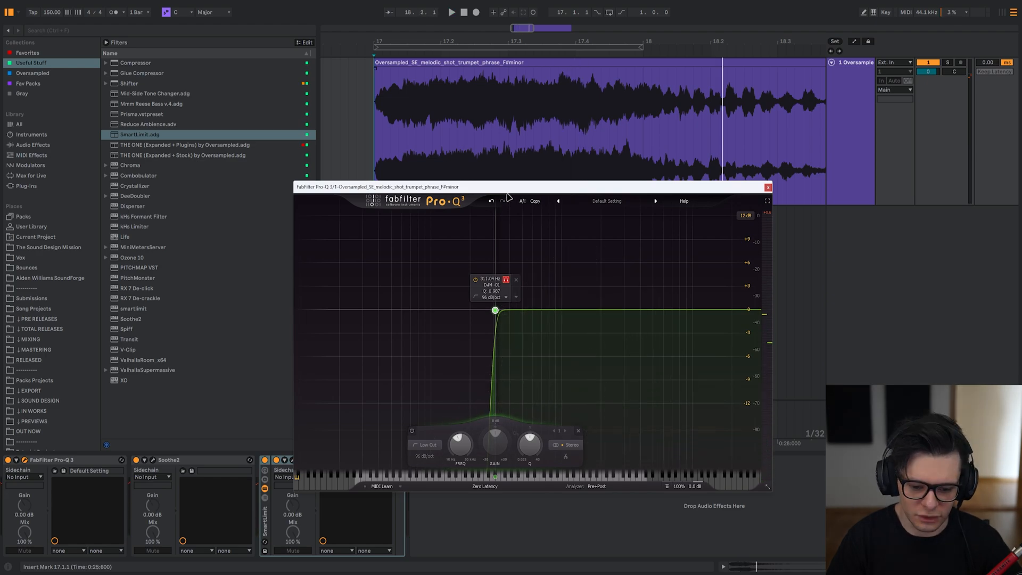
{"action": "key", "text": "space"}
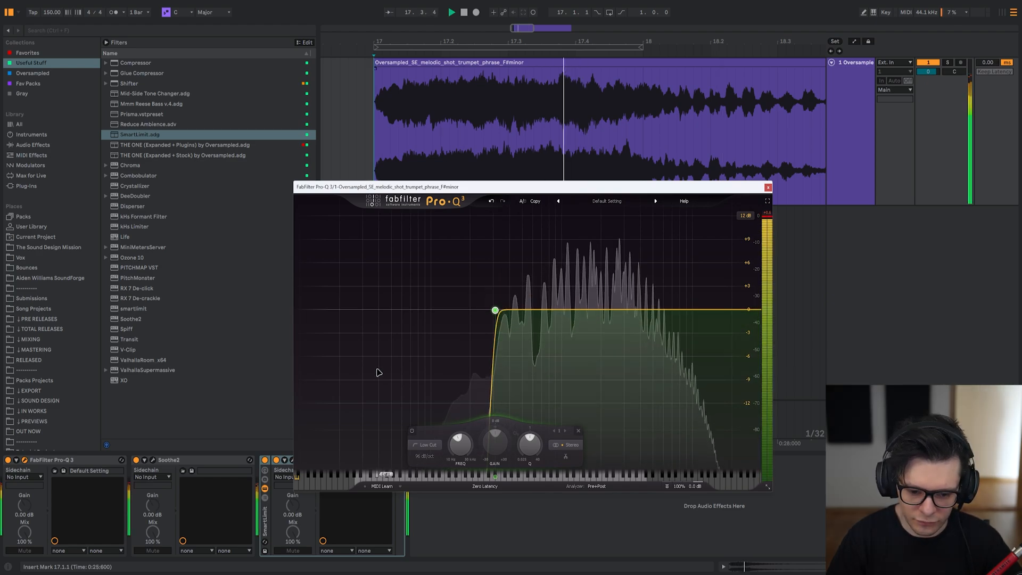
{"action": "key", "text": "space"}
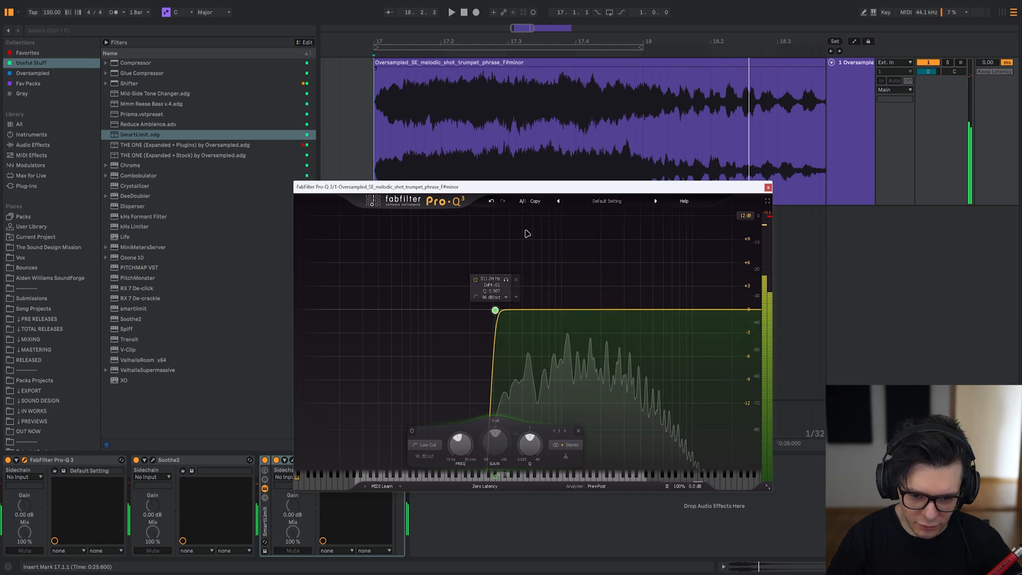
Compare Pro-Q 3's A and B states while playing the trumpet phrase to judge the low cut.
{"action": "left_click", "coordinate": [523, 201]}
{"action": "key", "text": "space"}
{"action": "left_click", "coordinate": [523, 202]}
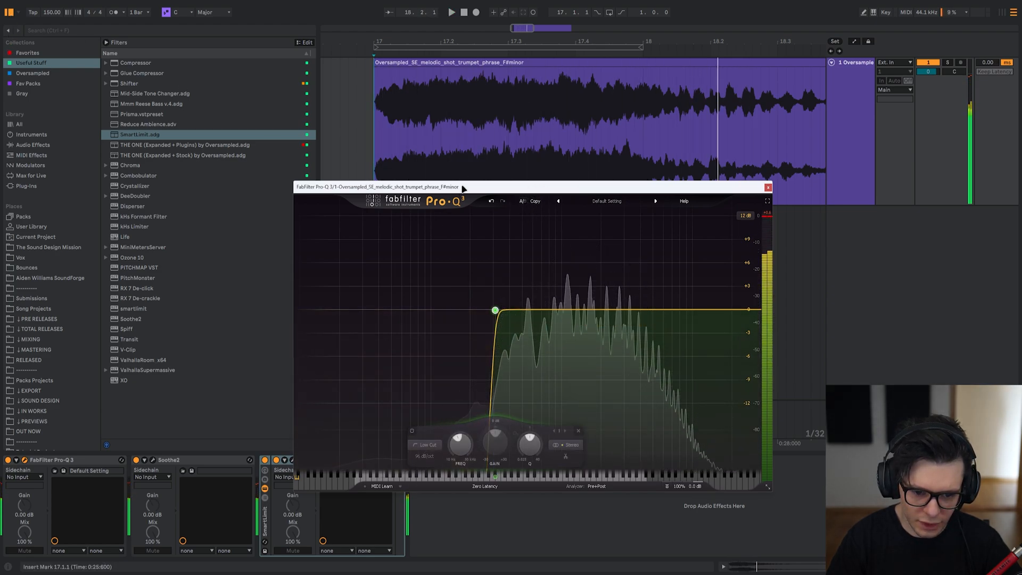
{"action": "left_click_drag", "start_coordinate": [463, 187], "coordinate": [427, 166]}
{"action": "key", "text": "space"}
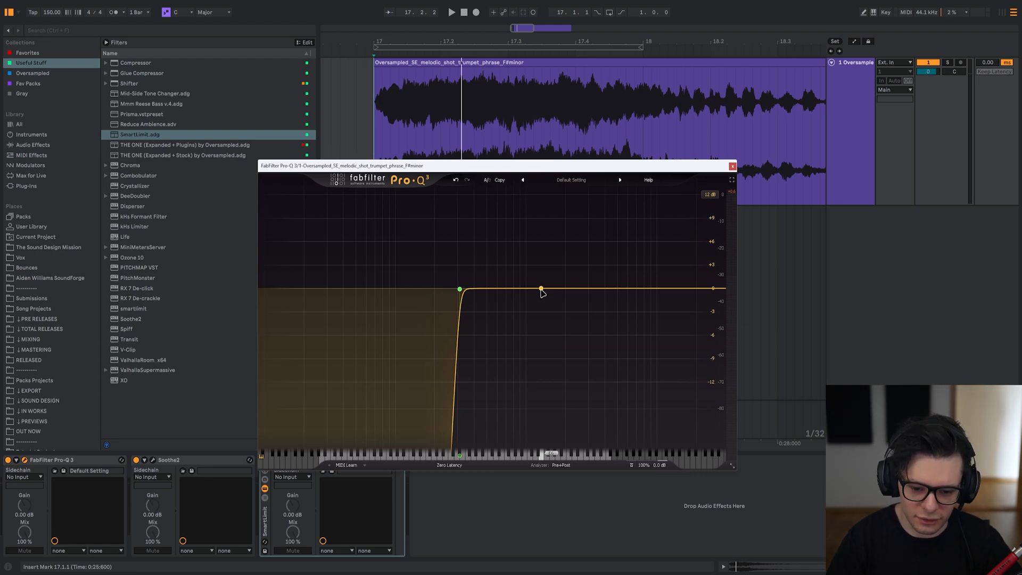
Add a narrow bell cut of about 7.5 dB at about 2.6 kHz in Pro-Q 3, sweeping the band during playback to locate the harshness.
{"action": "mouse_move", "coordinate": [542, 293]}
{"action": "left_mouse_down"}
{"action": "mouse_move", "coordinate": [541, 314]}
{"action": "mouse_move", "coordinate": [540, 294]}
{"action": "left_mouse_up"}
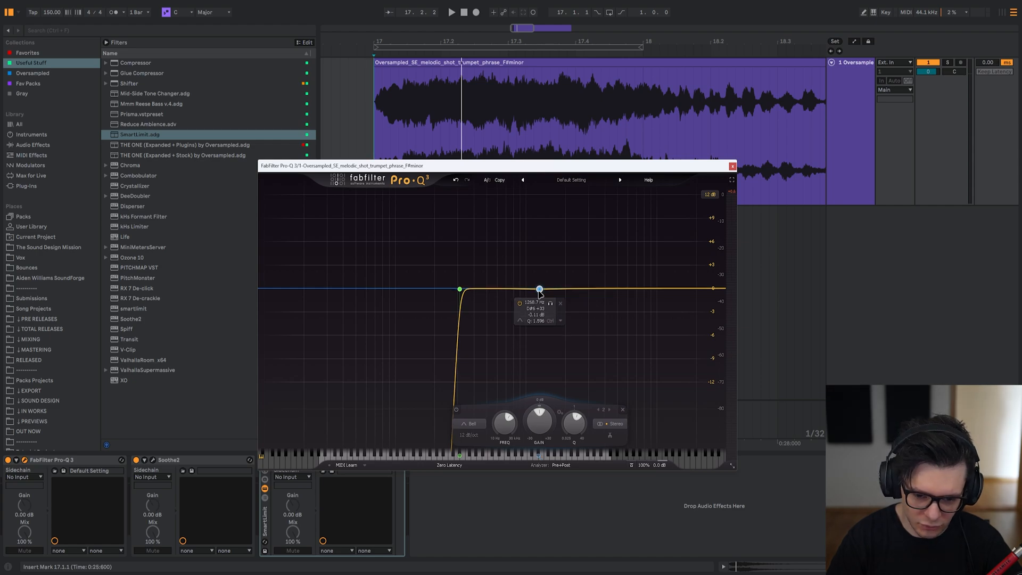
{"action": "key", "text": "space"}
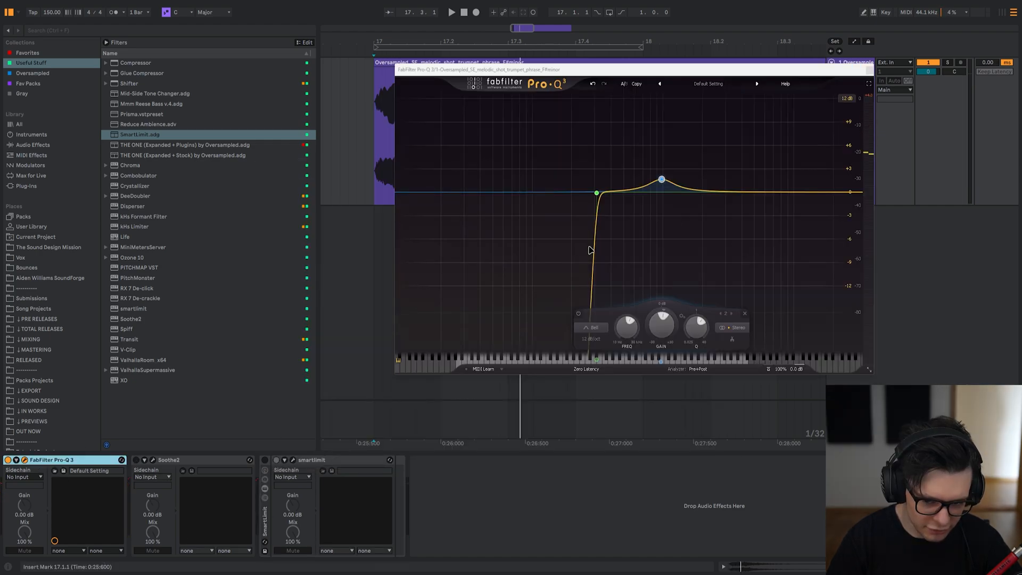
{"action": "left_click_drag", "start_coordinate": [674, 70], "coordinate": [595, 192]}
{"action": "key", "text": "space"}
{"action": "left_click_drag", "start_coordinate": [584, 303], "coordinate": [611, 320]}
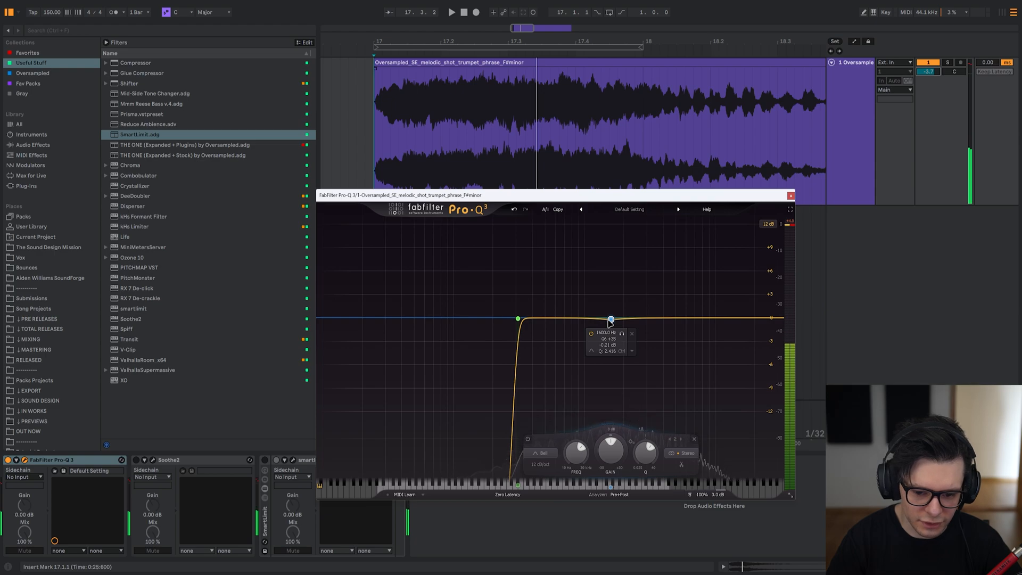
{"action": "key", "text": "space"}
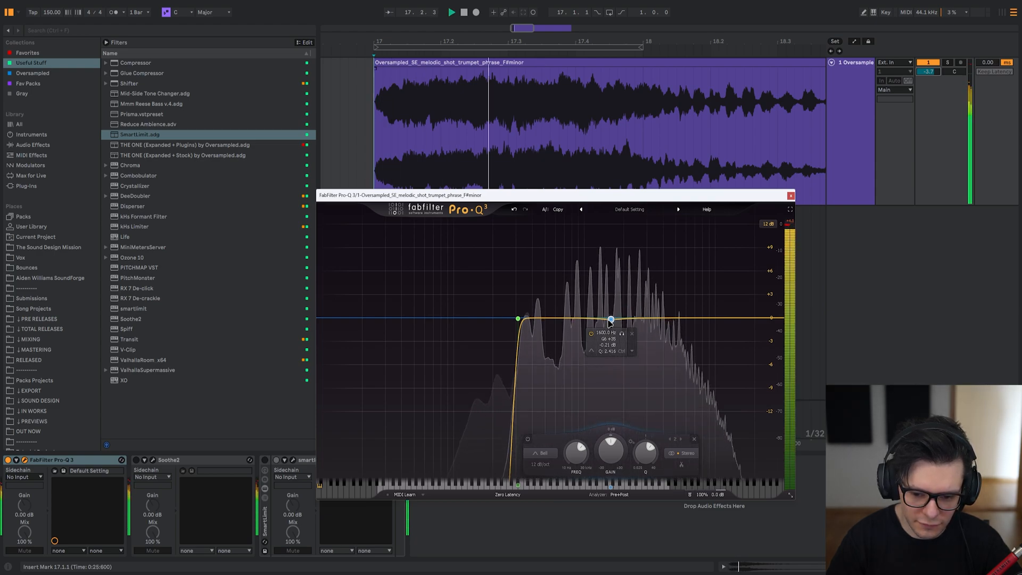
{"action": "left_click_drag", "start_coordinate": [611, 320], "coordinate": [634, 343]}
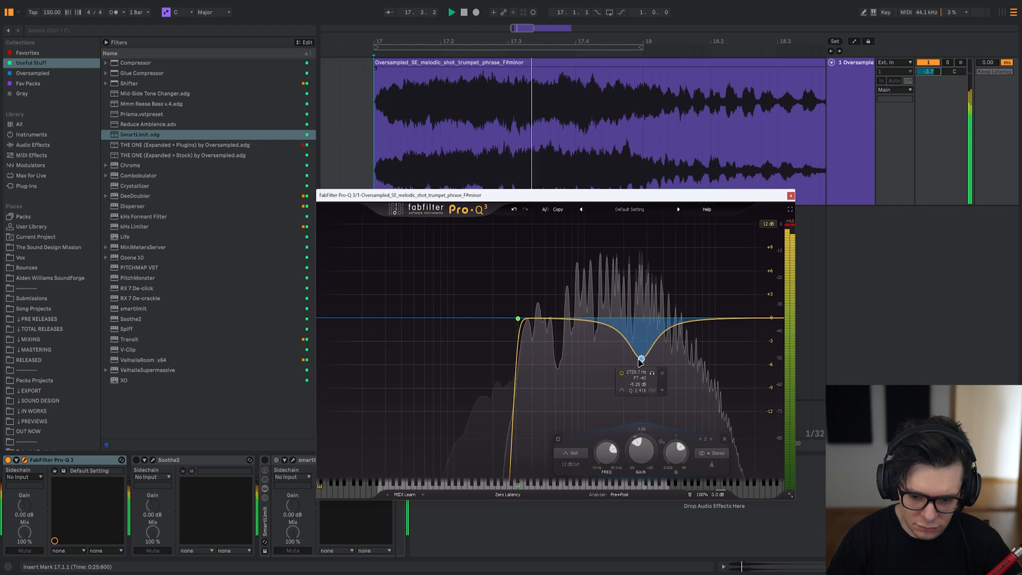
{"action": "left_click_drag", "start_coordinate": [642, 359], "coordinate": [635, 318]}
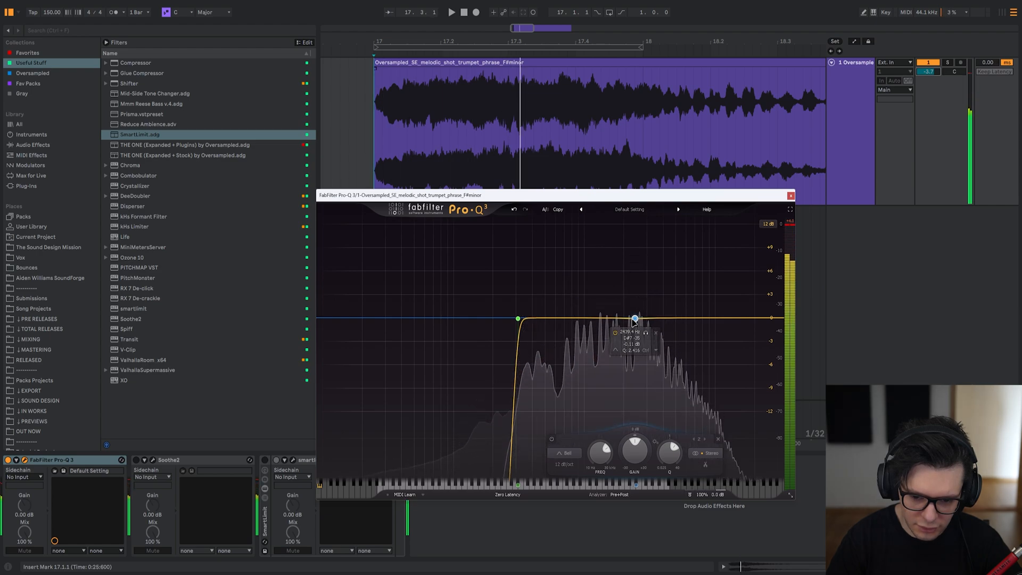
{"action": "left_click_drag", "start_coordinate": [634, 320], "coordinate": [639, 257]}
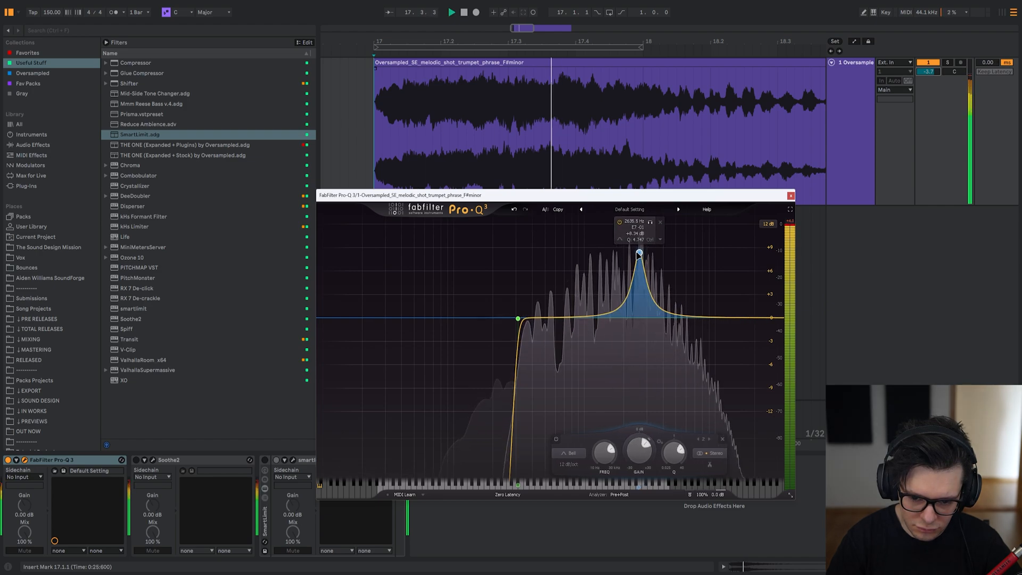
{"action": "left_click_drag", "start_coordinate": [639, 451], "coordinate": [630, 500]}
Add a gentle bell cut of about 1 dB at about 410 Hz, play the phrase and close Pro-Q 3.
{"action": "key", "text": "space"}
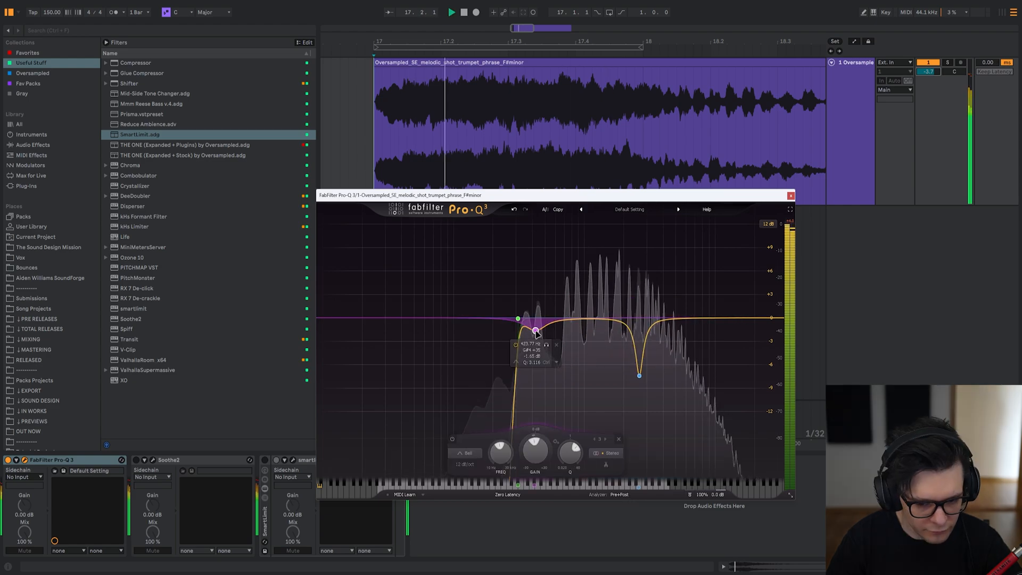
{"action": "key", "text": "space"}
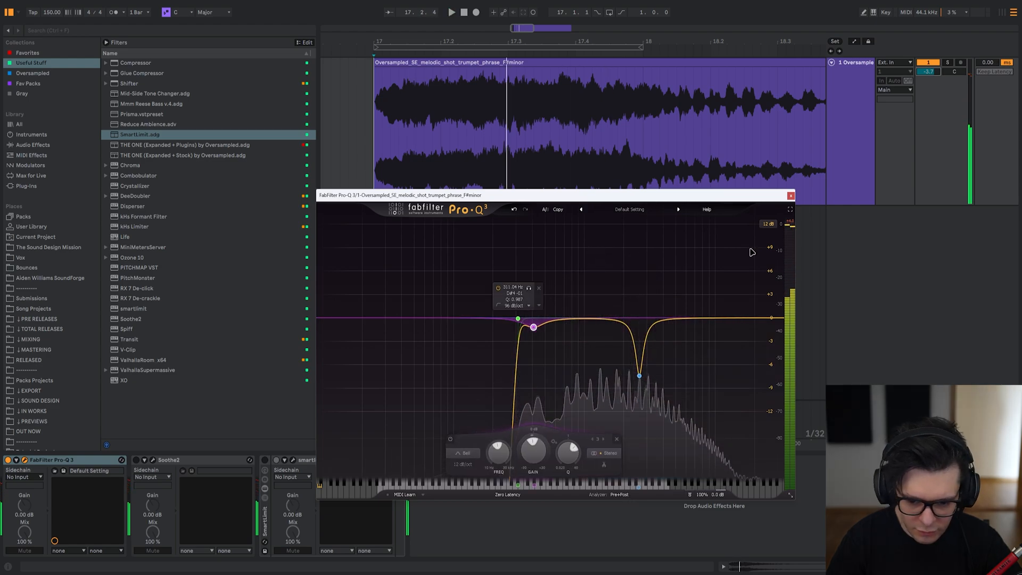
{"action": "key", "text": "space"}
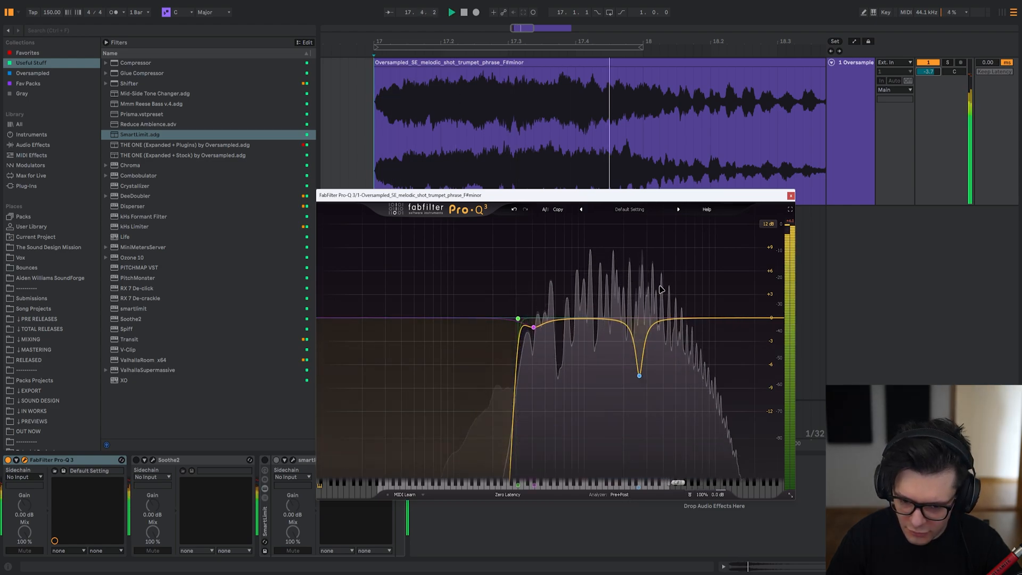
{"action": "key", "text": "space"}
{"action": "key", "text": "Escape"}
Activate Soothe2 on the trumpet track and open its plug-in window over the arrangement.
{"action": "left_click", "coordinate": [162, 461]}
{"action": "key", "text": "0"}
{"action": "left_click", "coordinate": [153, 460]}
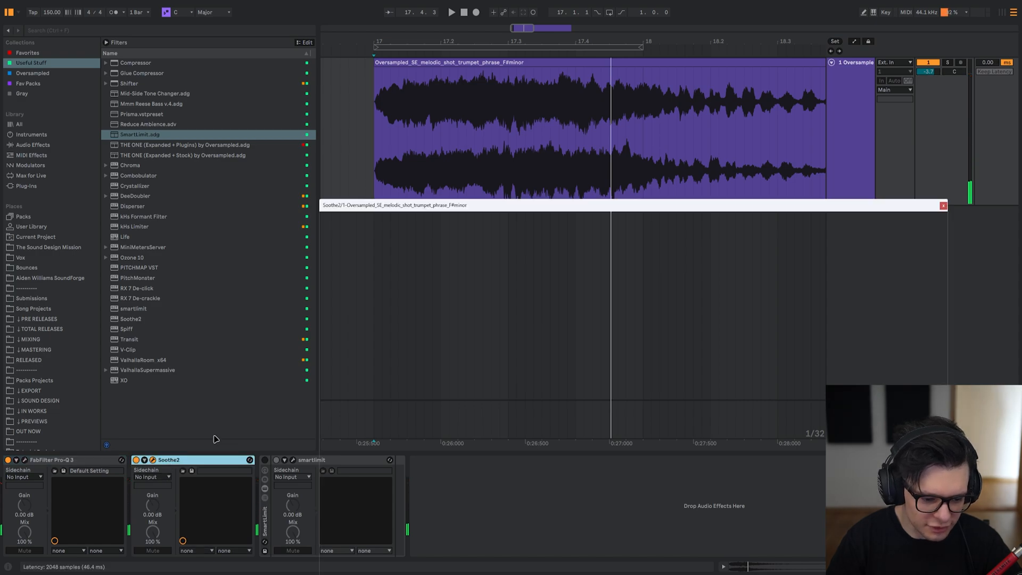
{"action": "left_click_drag", "start_coordinate": [695, 204], "coordinate": [613, 134]}
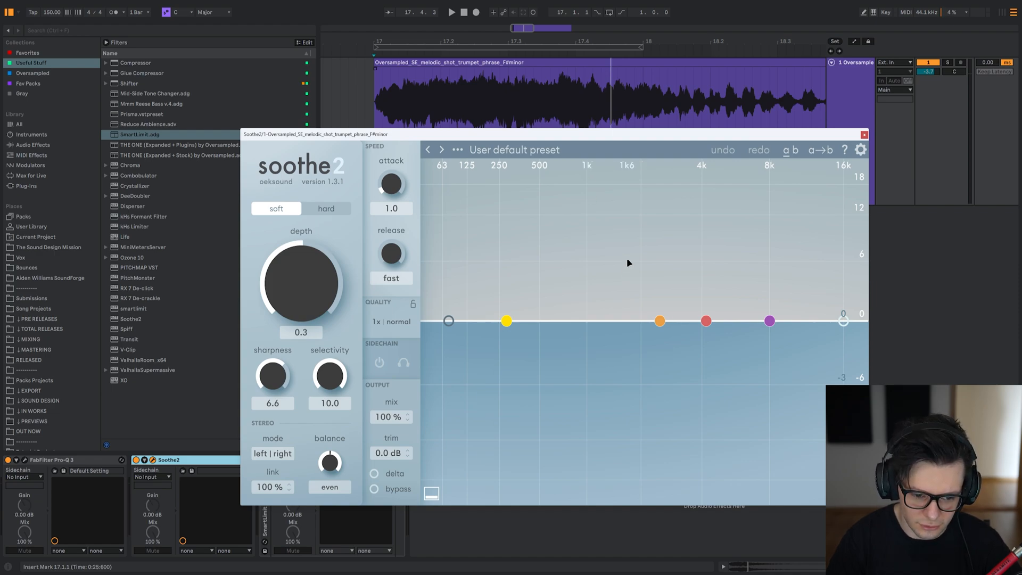
Raise Soothe2's band 2 to 12 dB sensitivity at about 2.6 kHz with a q of 3.3, and switch to hard mode.
{"action": "key", "text": "space"}
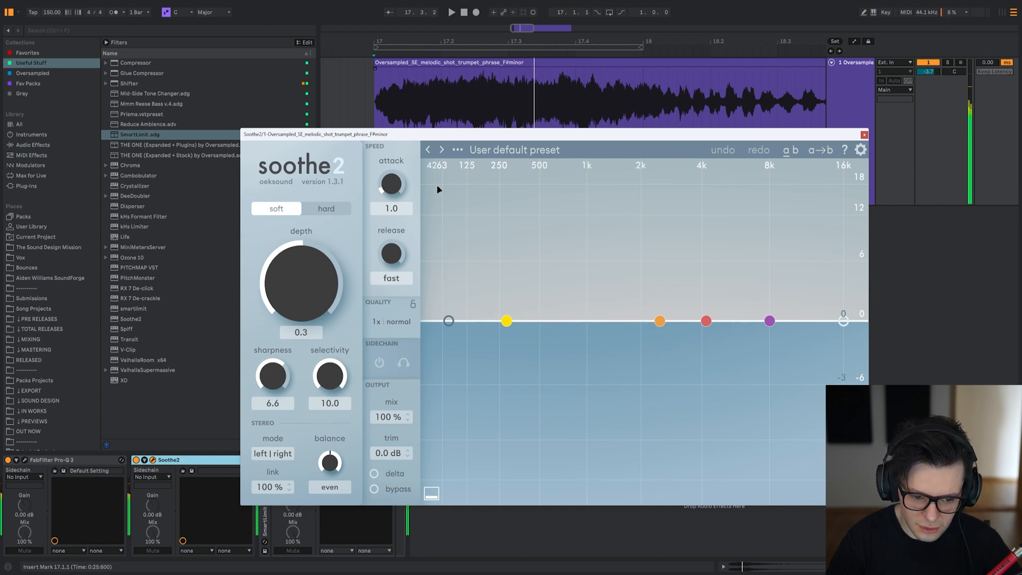
{"action": "left_click_drag", "start_coordinate": [663, 322], "coordinate": [672, 177]}
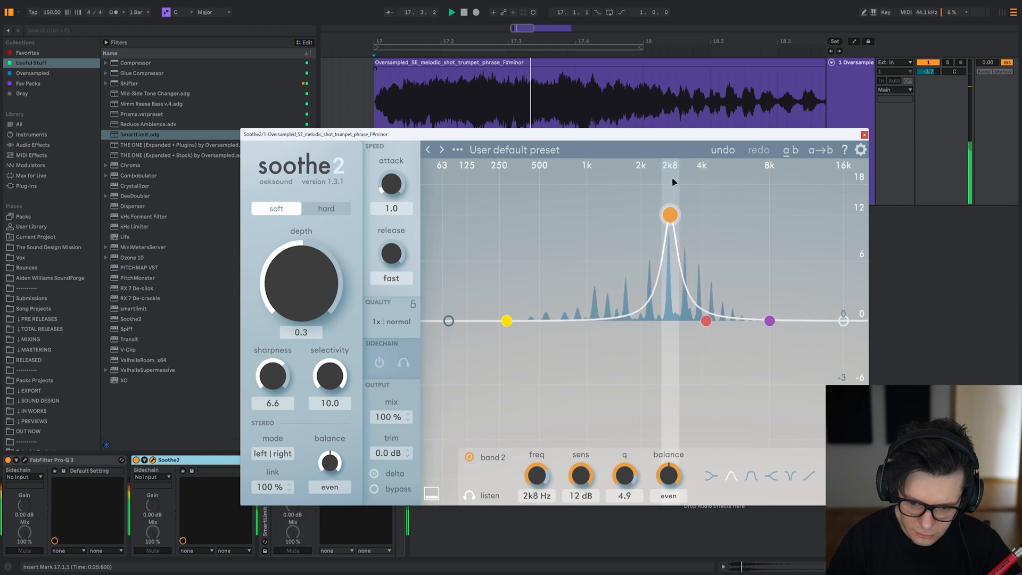
{"action": "left_click", "coordinate": [330, 208]}
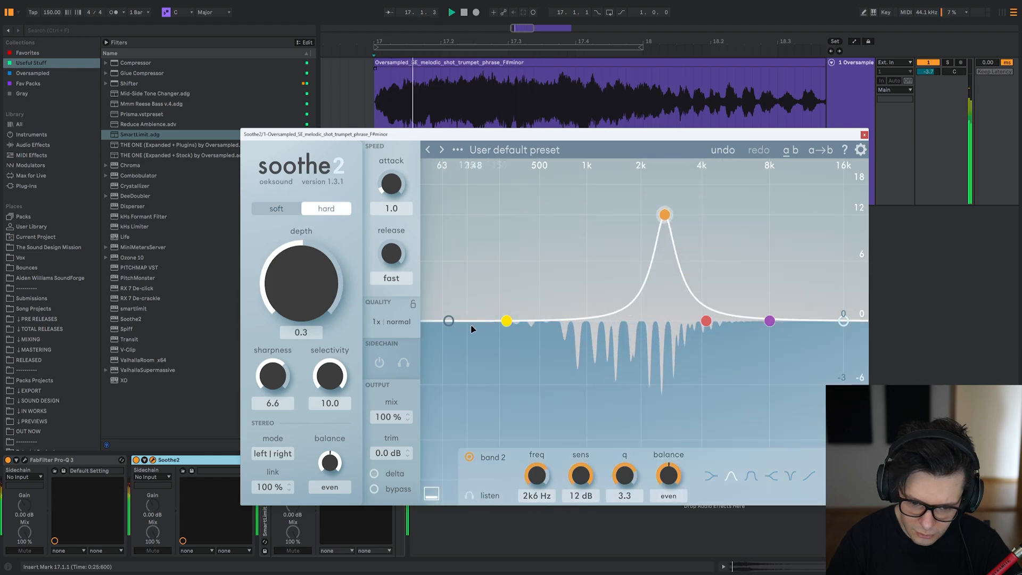
Enable Soothe2's low and high cuts with the steepest slopes, at about 1.7 kHz and 3.8 kHz.
{"action": "double_click", "coordinate": [449, 320]}
{"action": "left_click", "coordinate": [789, 476]}
{"action": "left_click_drag", "start_coordinate": [448, 320], "coordinate": [587, 322]}
{"action": "double_click", "coordinate": [844, 321]}
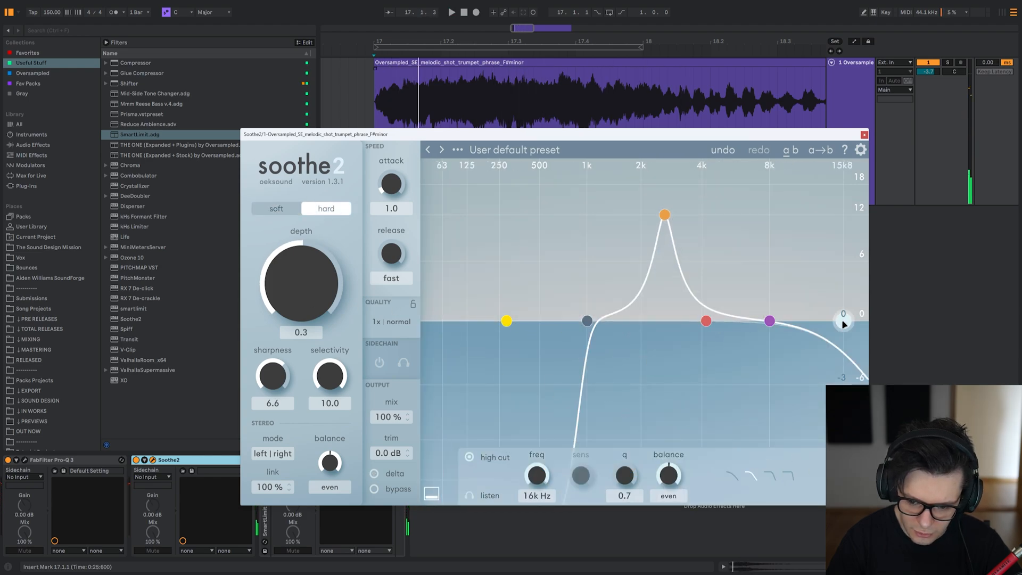
{"action": "left_click", "coordinate": [790, 476]}
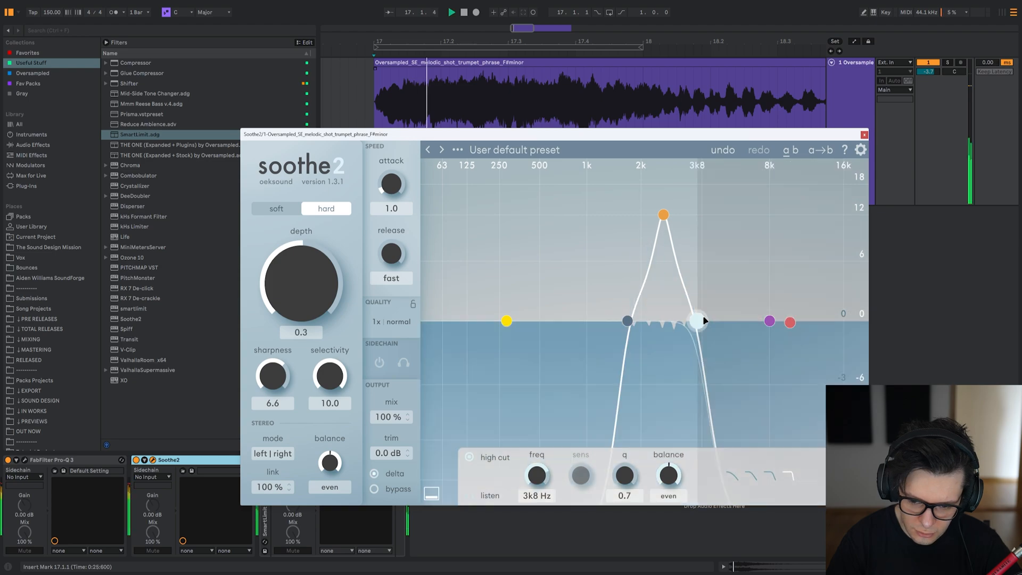
Increase Soothe2's depth with the phrase as reference, and close the plug-in window.
{"action": "left_click_drag", "start_coordinate": [330, 292], "coordinate": [304, 229]}
{"action": "key", "text": "space"}
{"action": "key", "text": "Escape"}
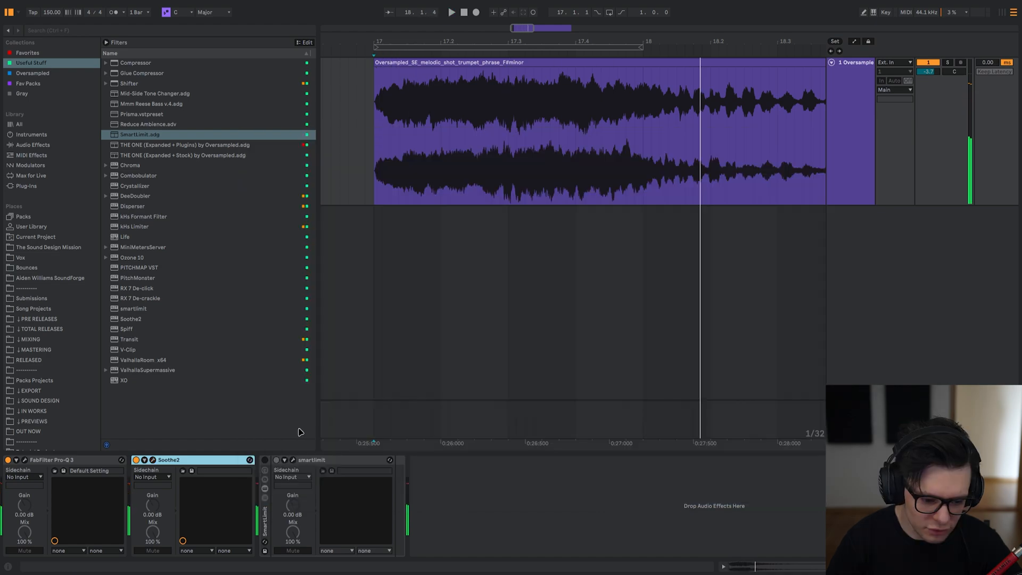
Search for Pro-Q 3, add a second instance between Soothe2 and the SmartLimit rack, and open its window.
{"action": "left_click", "coordinate": [508, 510]}
{"action": "key", "text": "ctrl+f"}
{"action": "type", "text": "Pro-Q 3"}
{"action": "key", "text": "Return"}
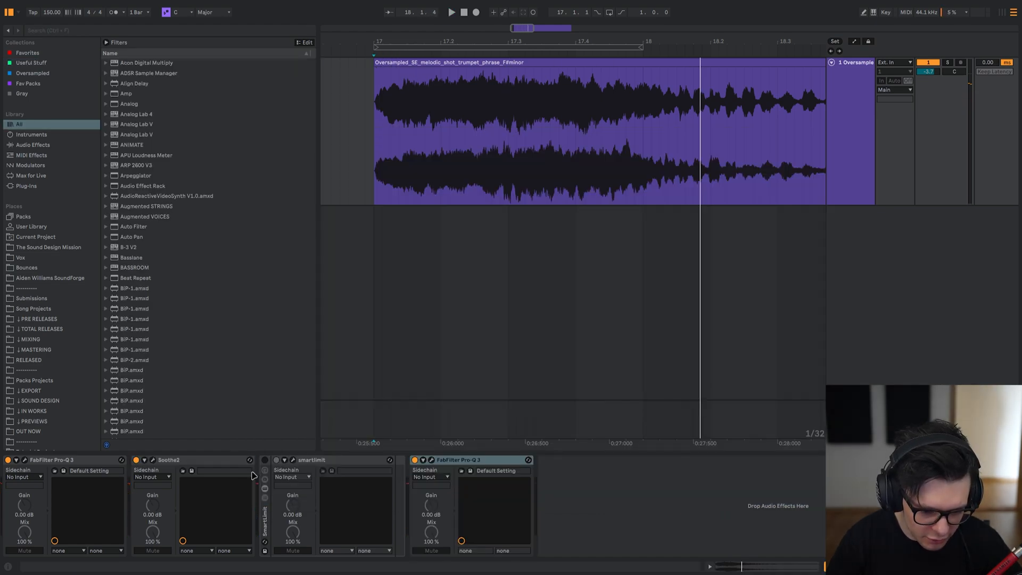
{"action": "left_click_drag", "start_coordinate": [452, 461], "coordinate": [262, 485]}
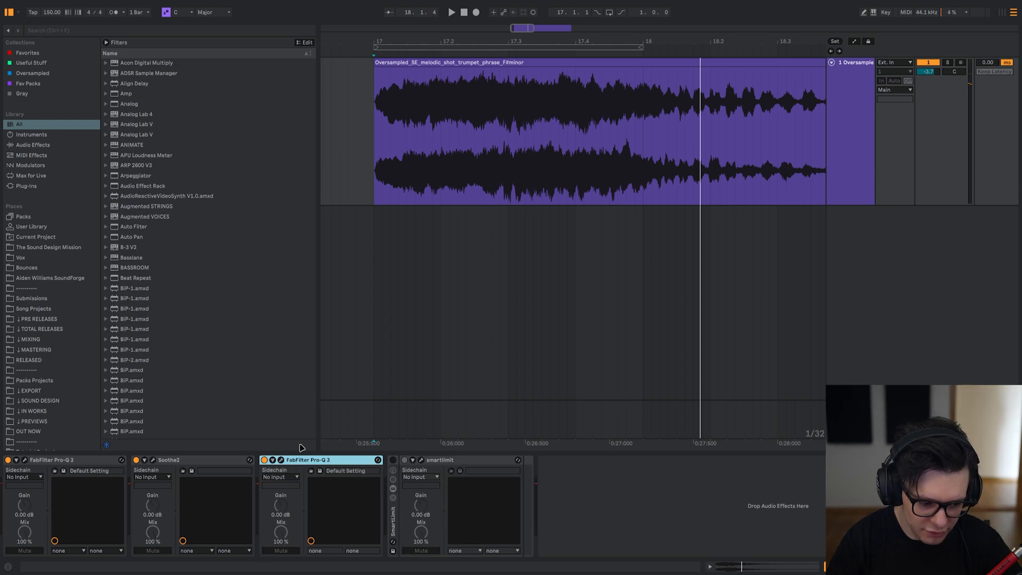
{"action": "key", "text": "space"}
{"action": "left_click", "coordinate": [281, 459]}
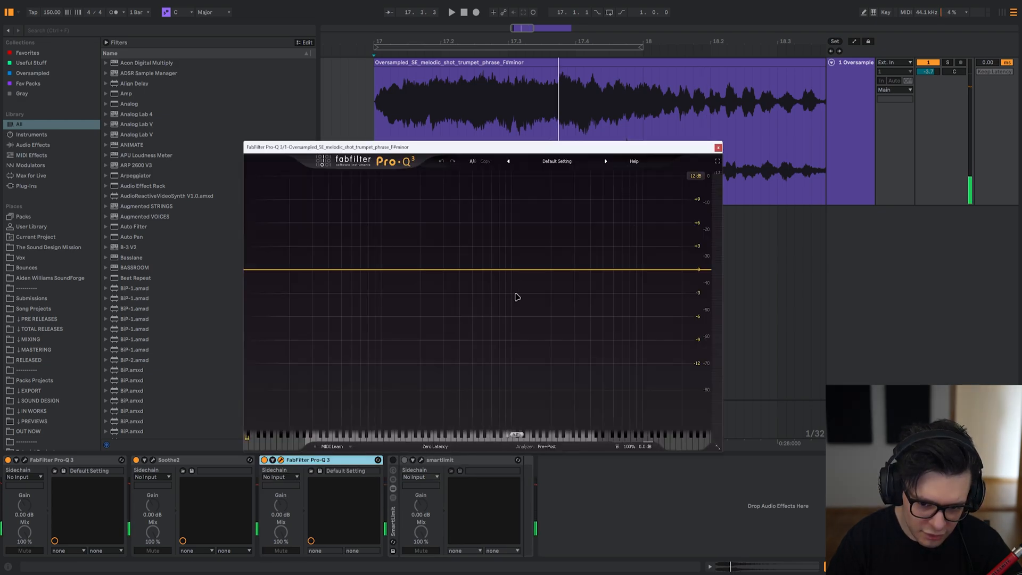
In the second Pro-Q 3, add a high cut near the top of the spectrum and a narrow 10 dB bell cut at about 1.83 kHz.
{"action": "left_click", "coordinate": [519, 263]}
{"action": "scroll", "coordinate": [516, 209], "scroll_direction": "up", "scroll_amount": 10}
{"action": "left_click_drag", "start_coordinate": [519, 263], "coordinate": [573, 272]}
{"action": "key", "text": "space"}
{"action": "key", "text": "space"}
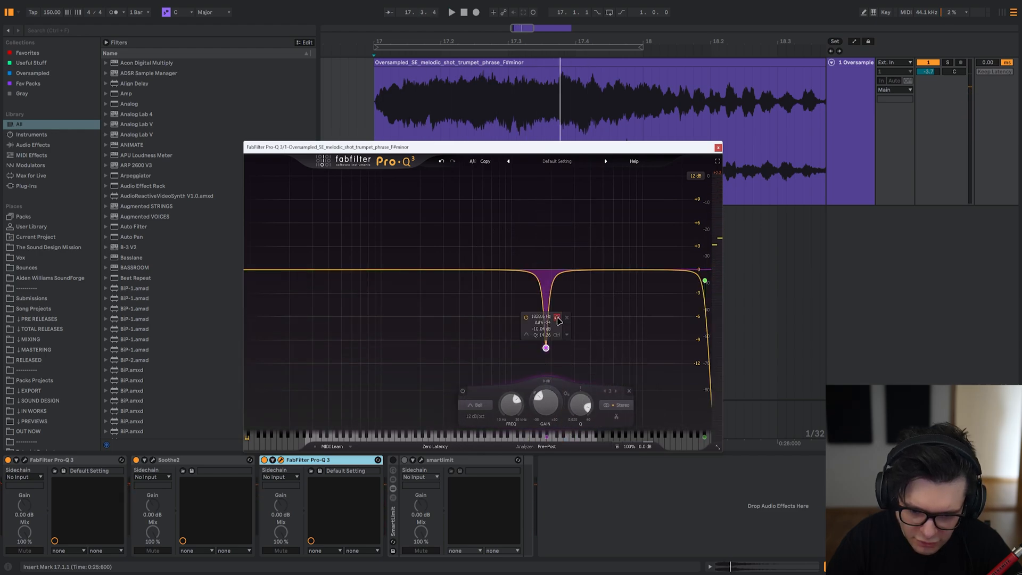
Compare the trumpet phrase with the 1.83 kHz cut bypassed and soloed during playback.
{"action": "key", "text": "space"}
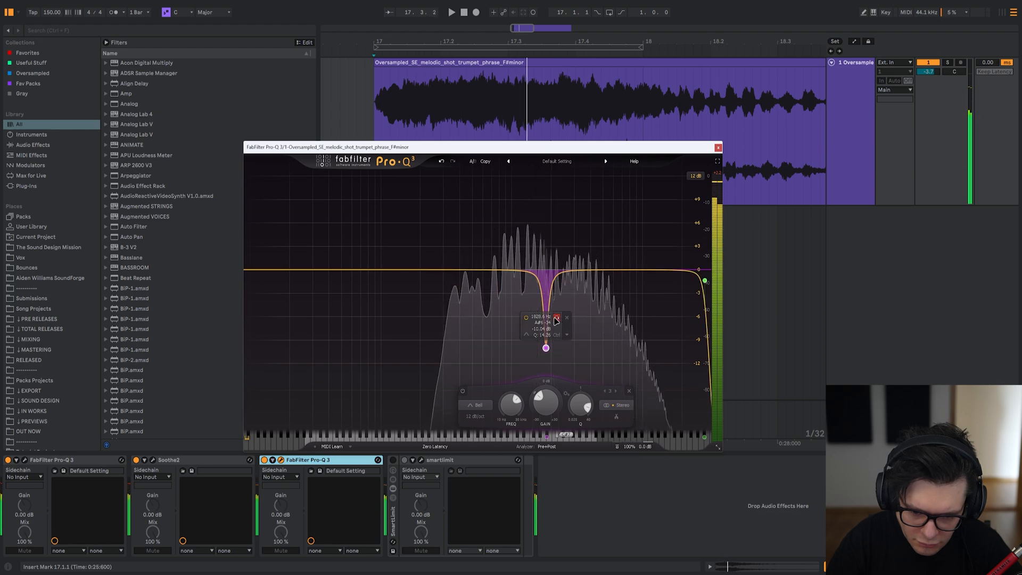
{"action": "left_click", "coordinate": [527, 318]}
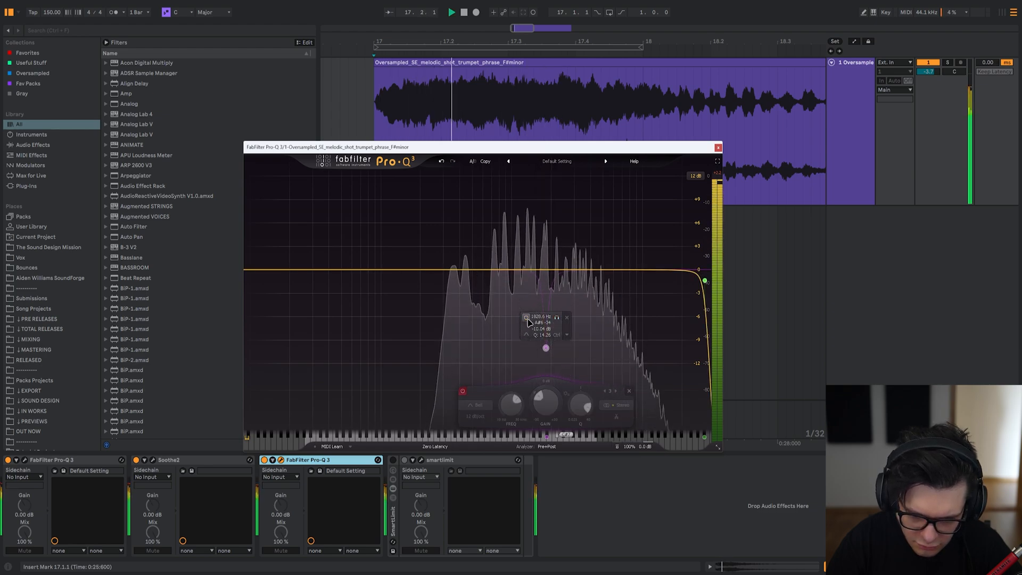
{"action": "left_click", "coordinate": [557, 317]}
{"action": "left_click", "coordinate": [558, 319]}
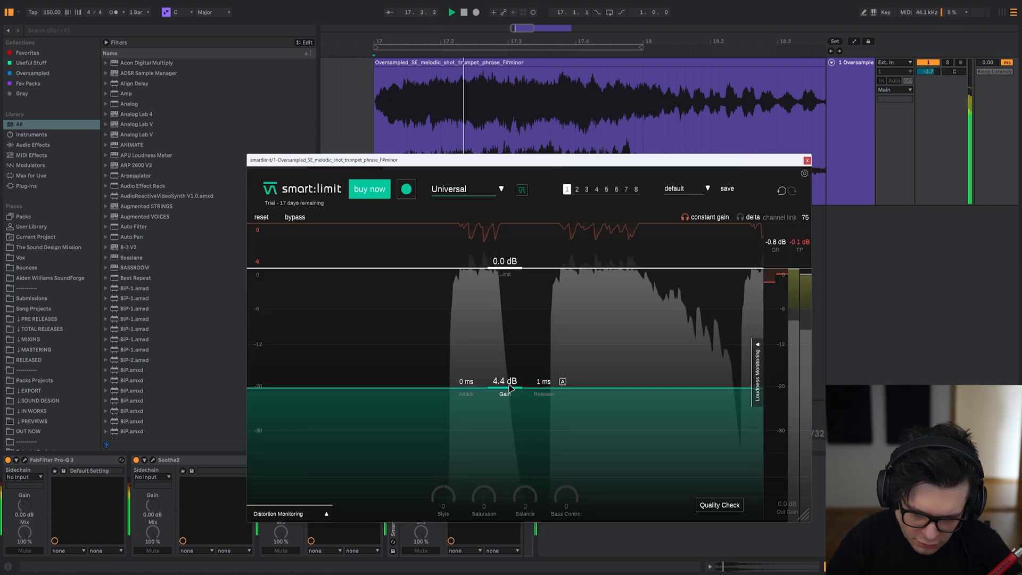
Set the gain in smart:limit to about 4.4 dB while the trumpet phrase plays.
{"action": "left_click_drag", "start_coordinate": [510, 389], "coordinate": [510, 388]}
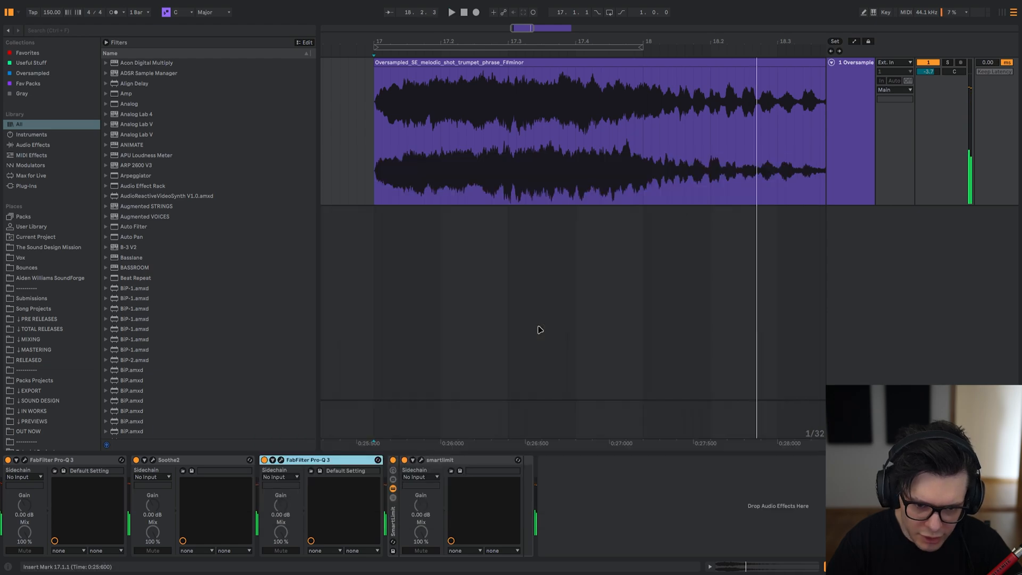
{"action": "scroll", "coordinate": [464, 167], "scroll_direction": "down", "scroll_amount": 5}
{"action": "scroll", "coordinate": [485, 153], "scroll_direction": "right", "scroll_amount": 1}
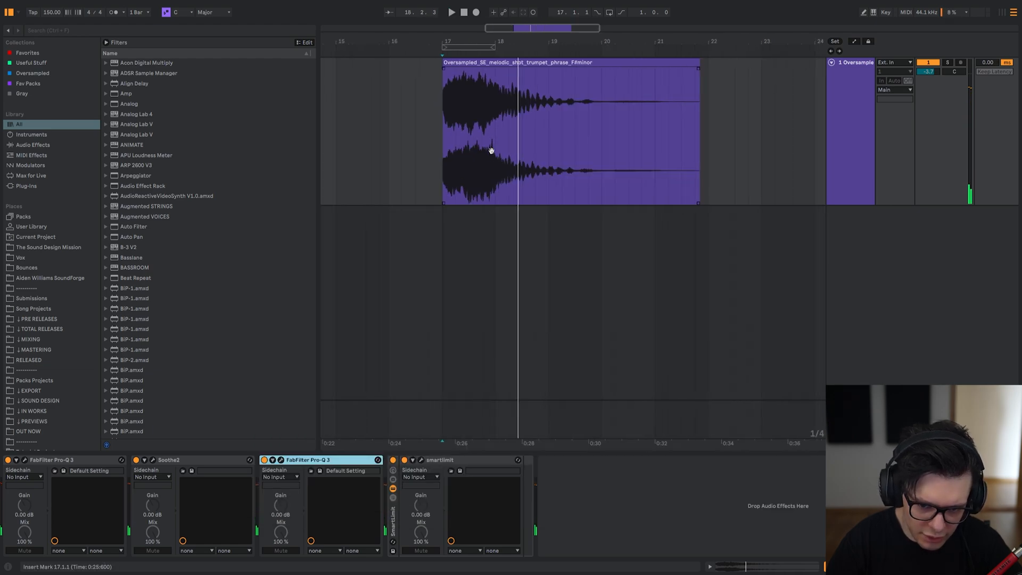
{"action": "scroll", "coordinate": [483, 83], "scroll_direction": "up", "scroll_amount": 3}
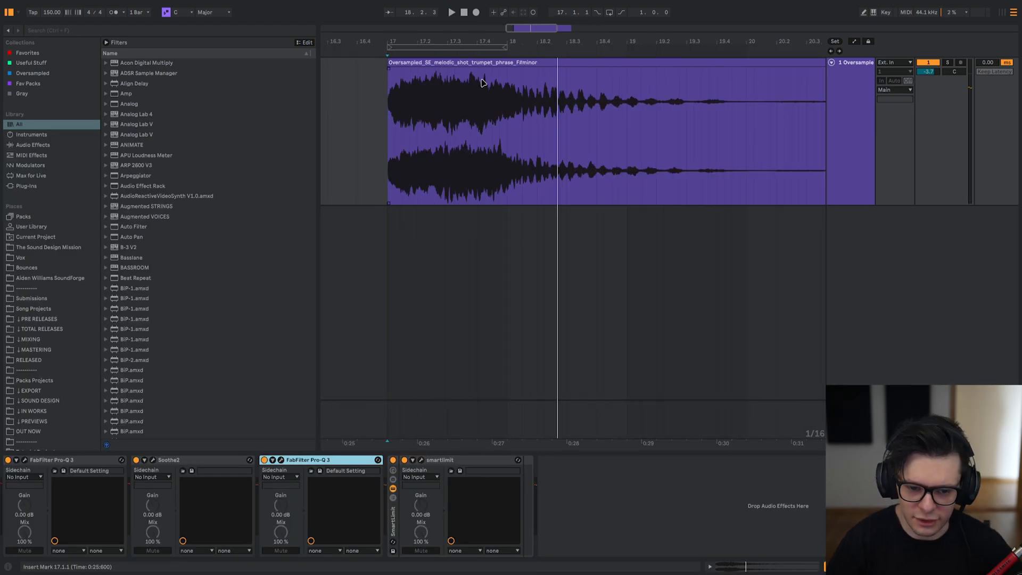
{"action": "scroll", "coordinate": [449, 157], "scroll_direction": "down", "scroll_amount": 2}
{"action": "scroll", "coordinate": [453, 150], "scroll_direction": "up", "scroll_amount": 2}
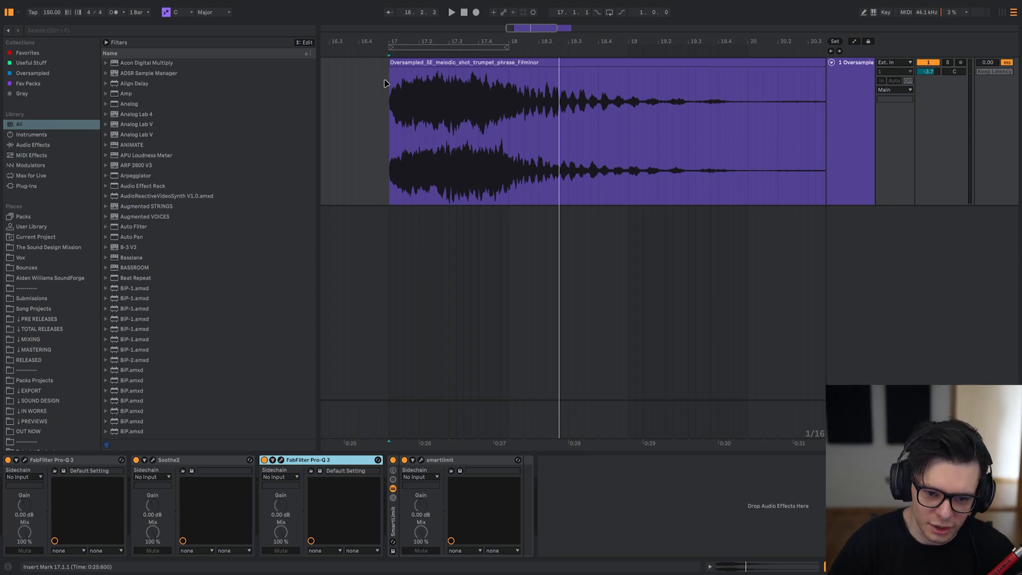
{"action": "scroll", "coordinate": [497, 86], "scroll_direction": "down", "scroll_amount": 2}
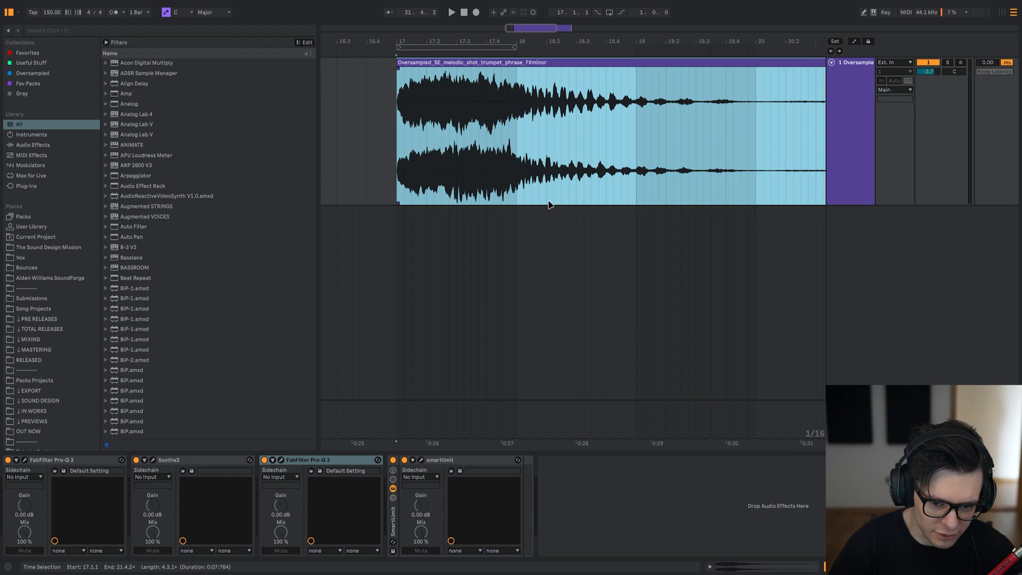
Play the processed trumpet phrase, and audition the trumpet_phrase_F#minor and trumpet_phrase_F#minor 2 one-shots in alternation.
{"action": "left_click", "coordinate": [421, 459]}
{"action": "key", "text": "space"}
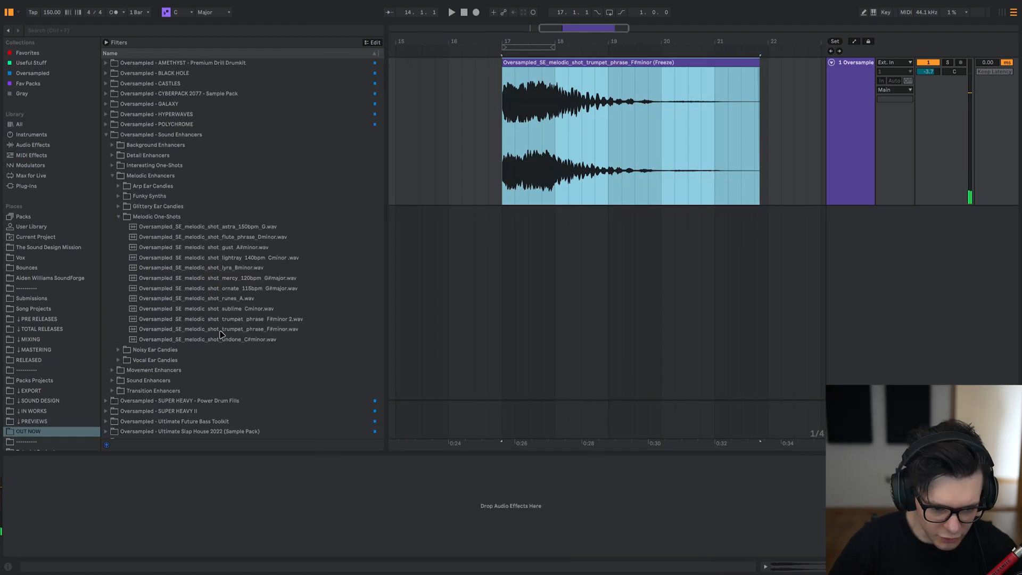
{"action": "left_click", "coordinate": [221, 330]}
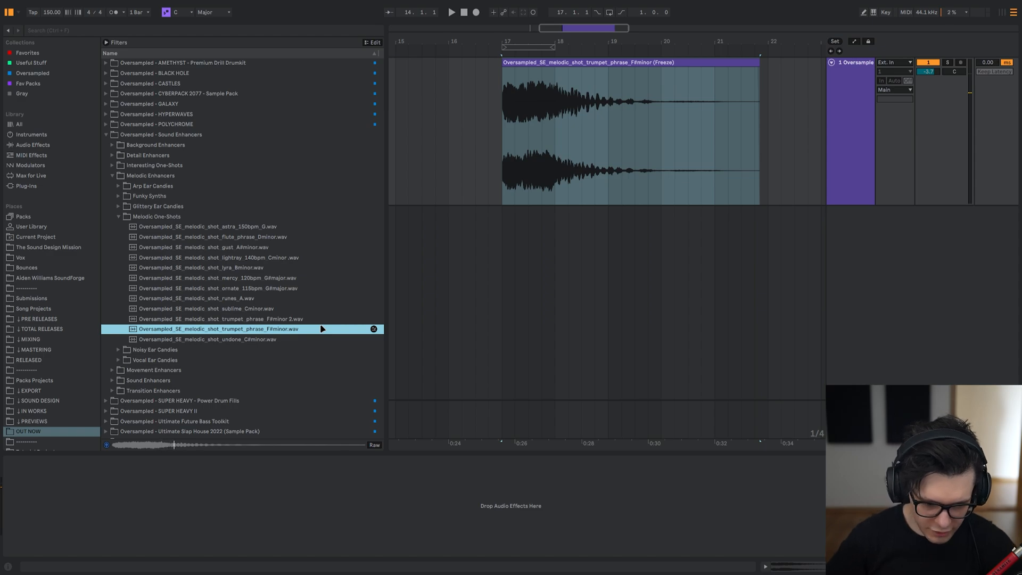
{"action": "key", "text": "Up"}
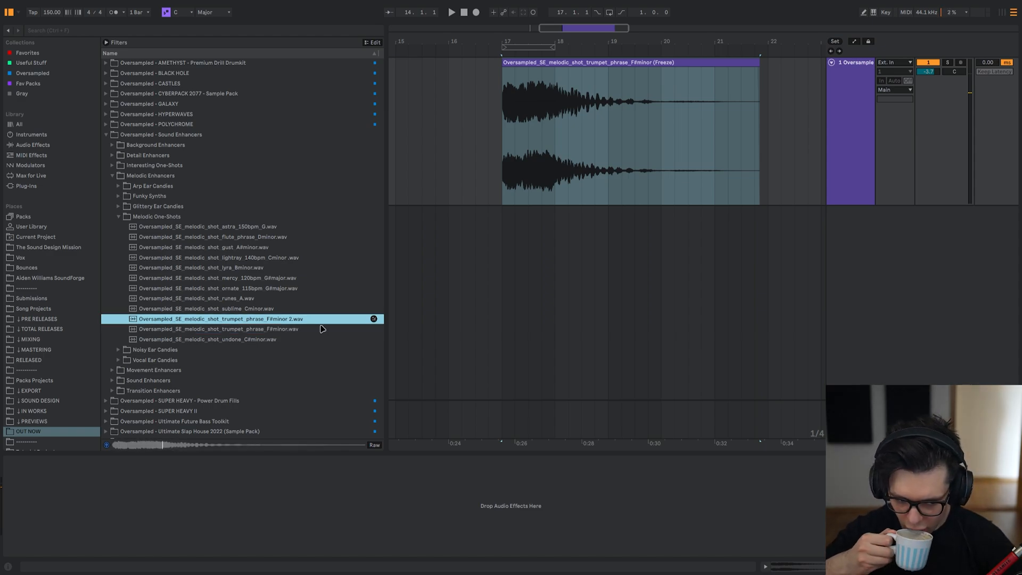
{"action": "key", "text": "Down"}
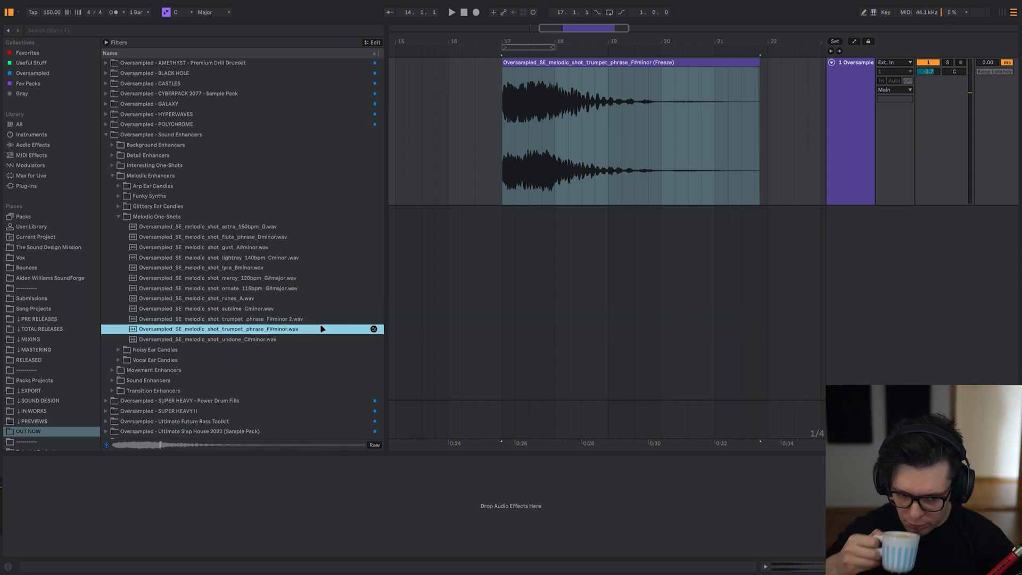
{"action": "key", "text": "Up"}
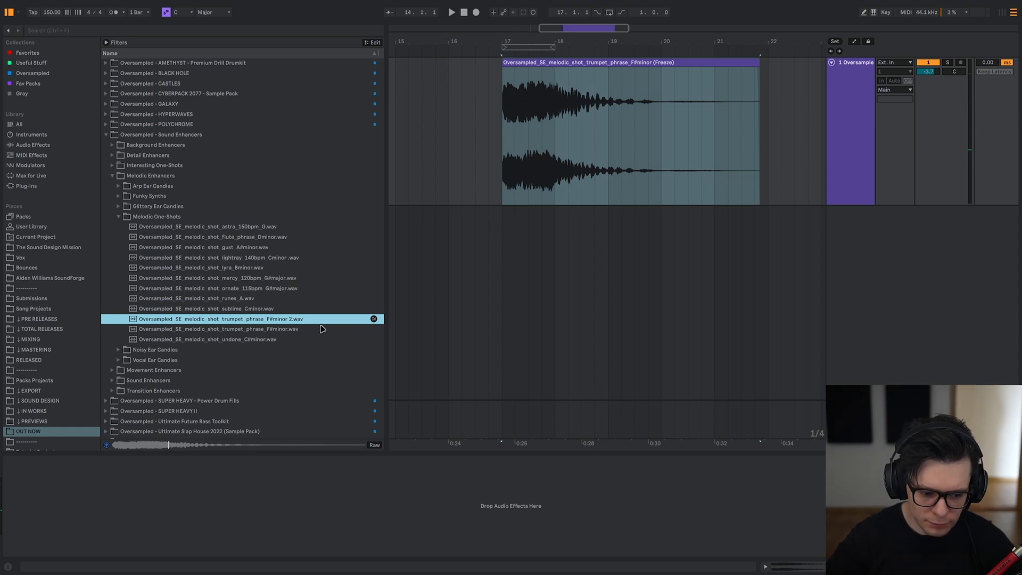
{"action": "key", "text": "Down"}
{"action": "key", "text": "Up"}
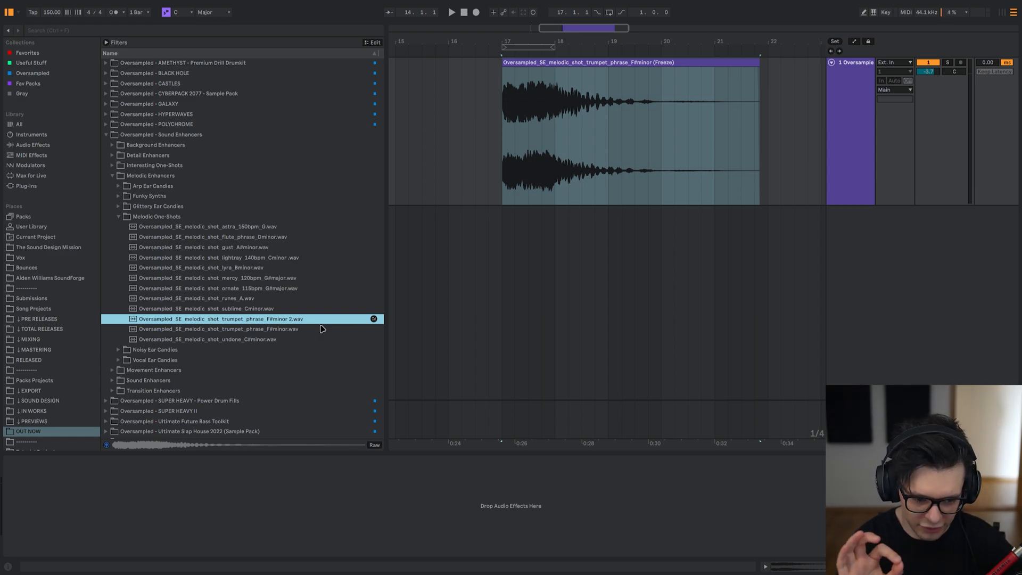
{"action": "left_click", "coordinate": [322, 329]}
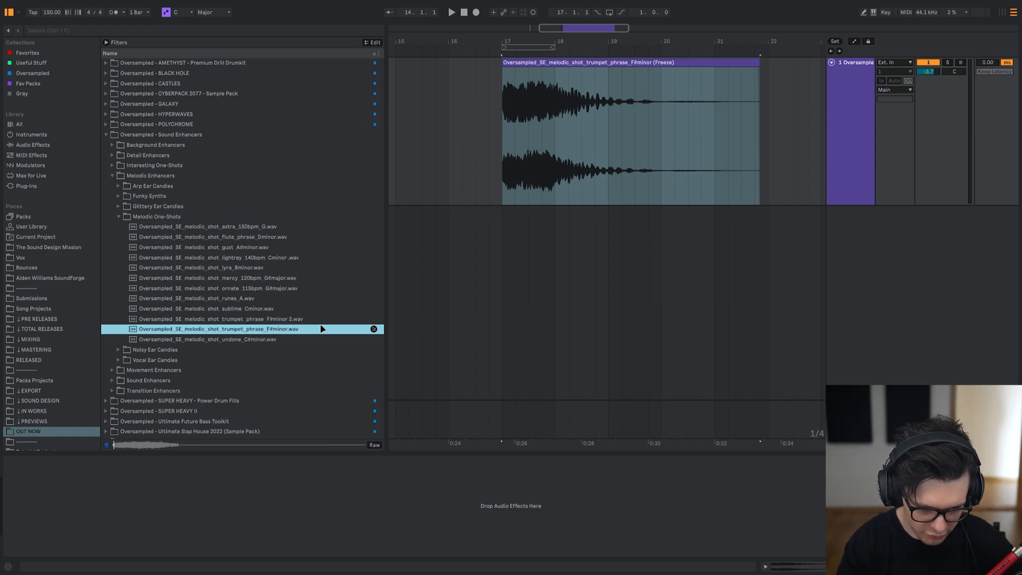
{"action": "key", "text": "Up"}
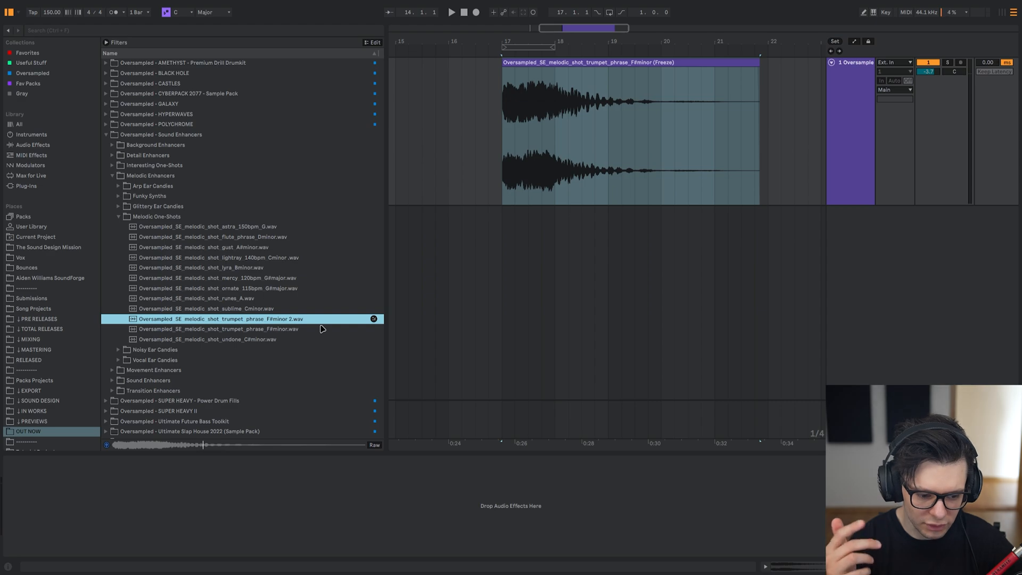
{"action": "left_click", "coordinate": [322, 329]}
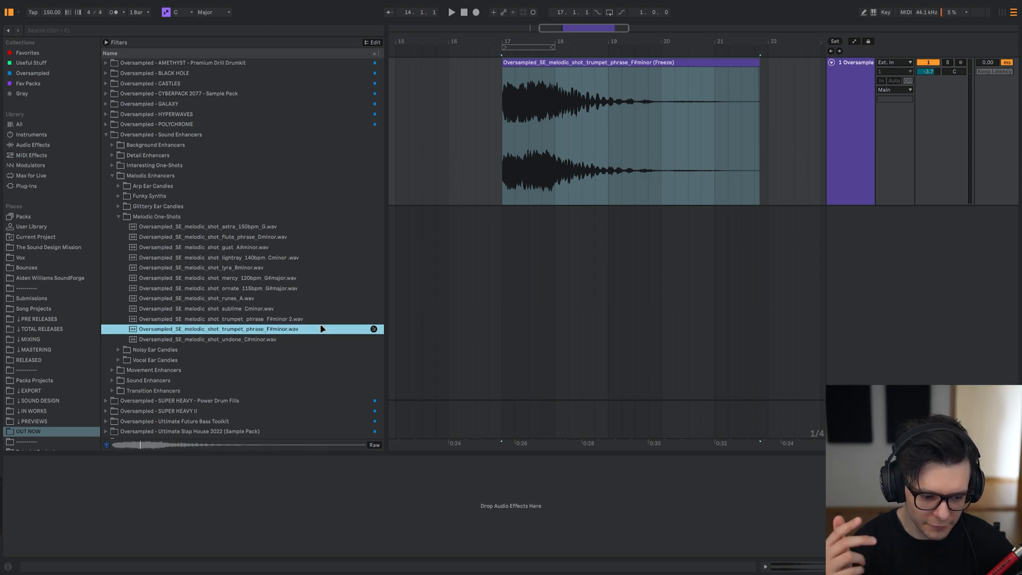
{"action": "key", "text": "Up"}
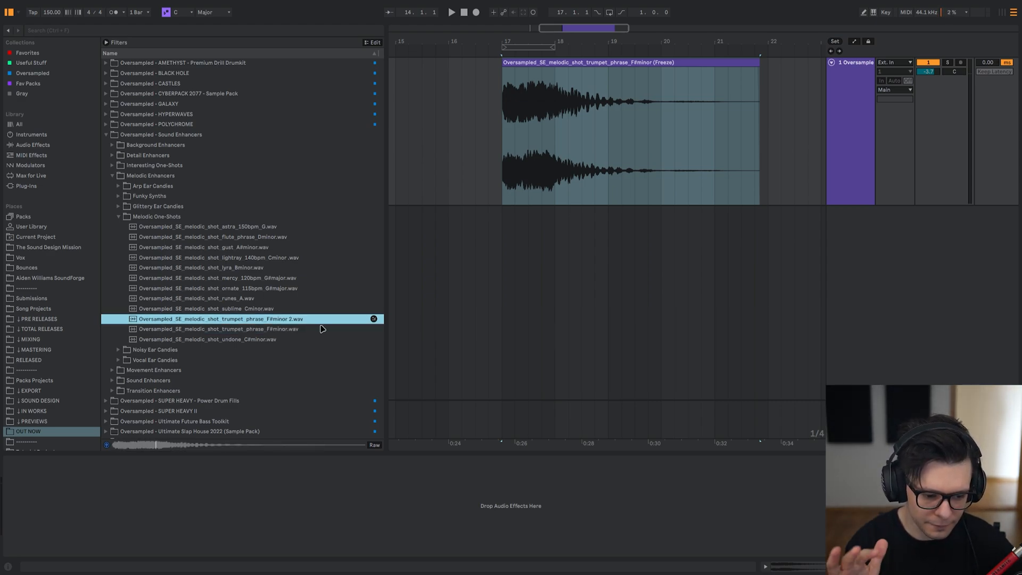
{"action": "left_click", "coordinate": [322, 329]}
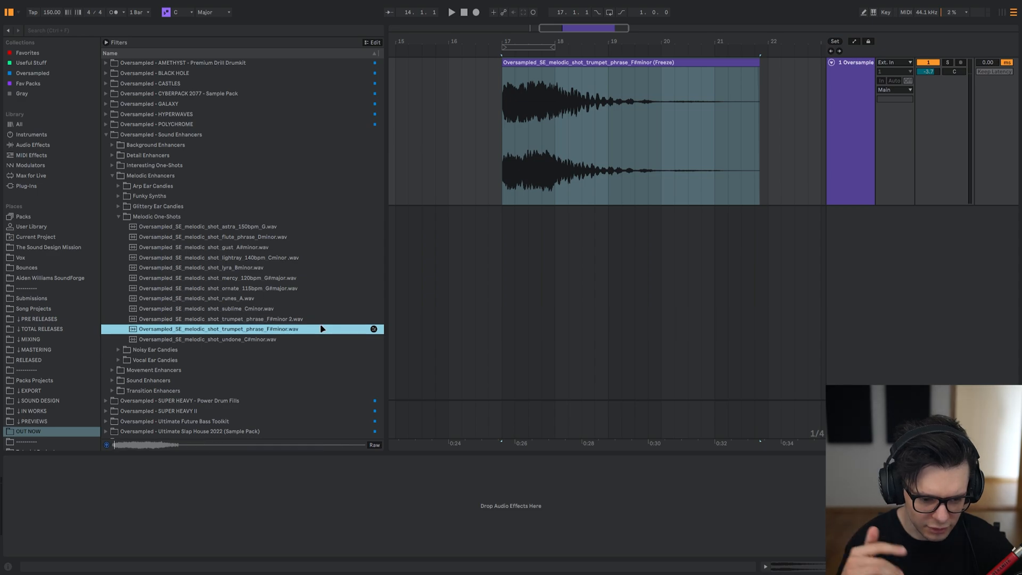
{"action": "key", "text": "Up"}
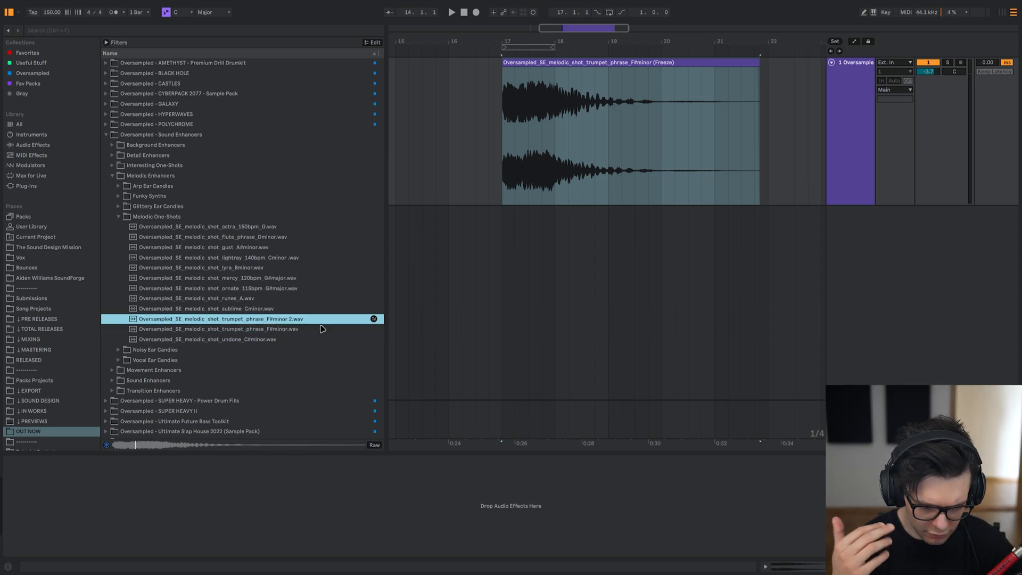
Add a narrow bell cut of about 12.6 dB near 874 Hz in Pro-Q 3 on the flattened trumpet clip, and remove it.
{"action": "left_click", "coordinate": [500, 158]}
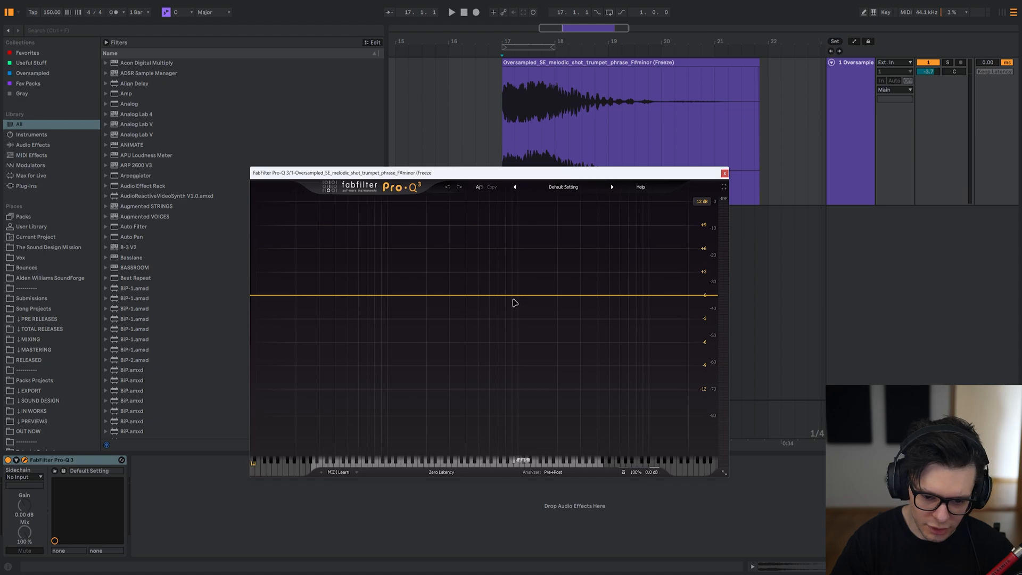
{"action": "left_click_drag", "start_coordinate": [513, 295], "coordinate": [512, 286]}
{"action": "left_click_drag", "start_coordinate": [512, 286], "coordinate": [509, 394]}
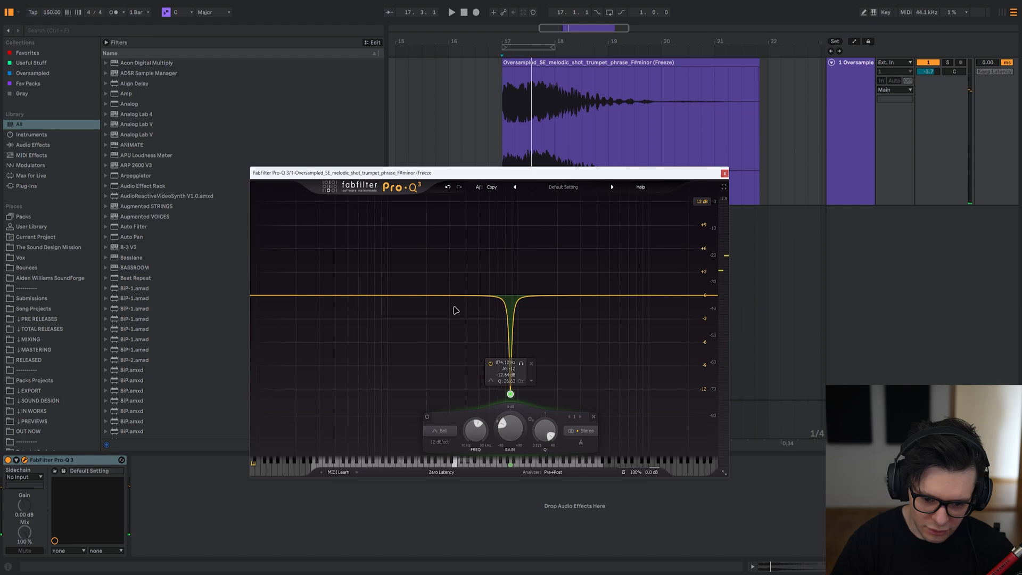
{"action": "left_click", "coordinate": [531, 364]}
Isolate a narrow midrange area in Pro-Q 3 with steep low and high cuts, and compare a 12 dB cut near 1118 Hz during playback.
{"action": "left_click_drag", "start_coordinate": [701, 296], "coordinate": [508, 300]}
{"action": "key", "text": "space"}
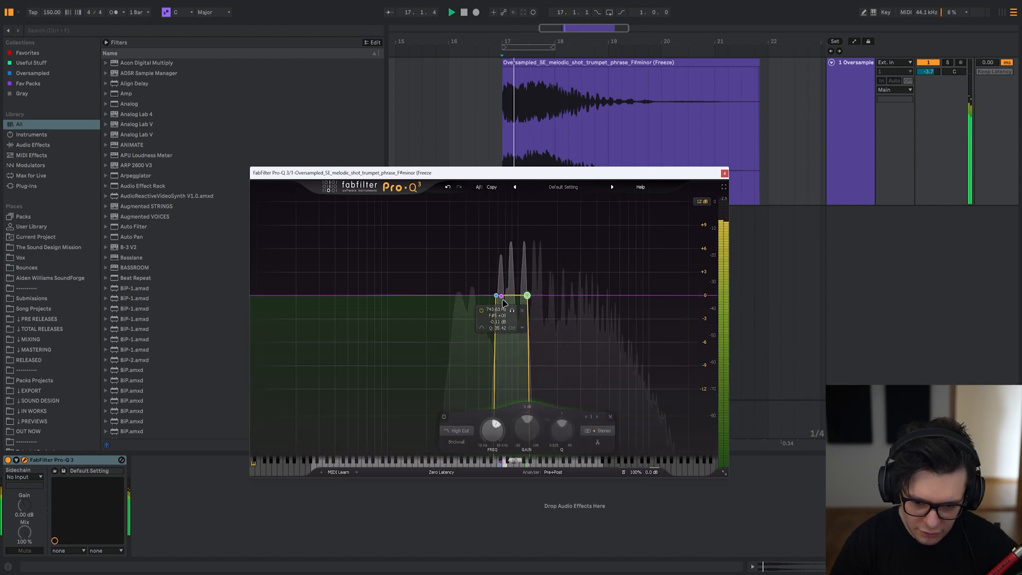
{"action": "key", "text": "space"}
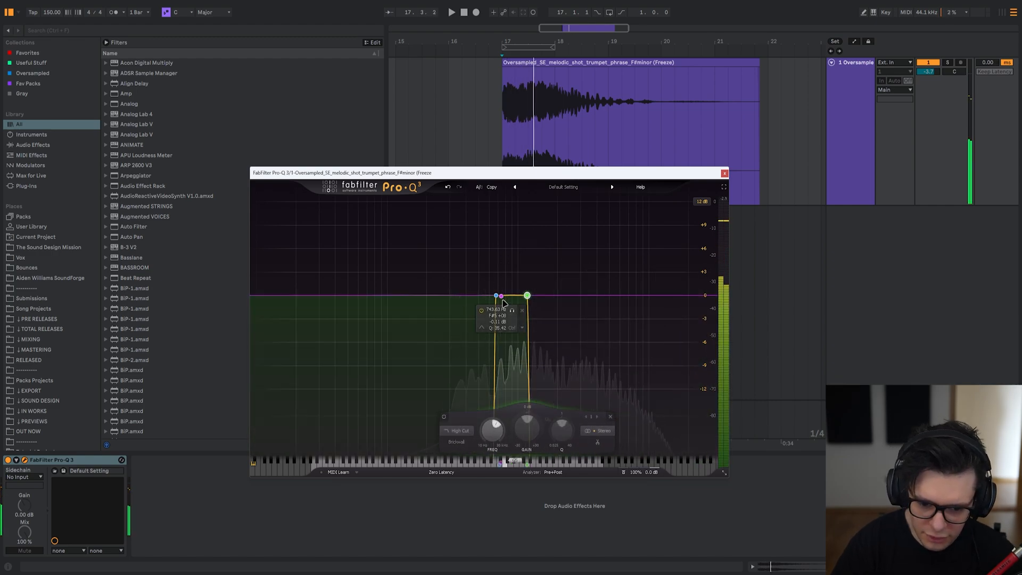
{"action": "key", "text": "space"}
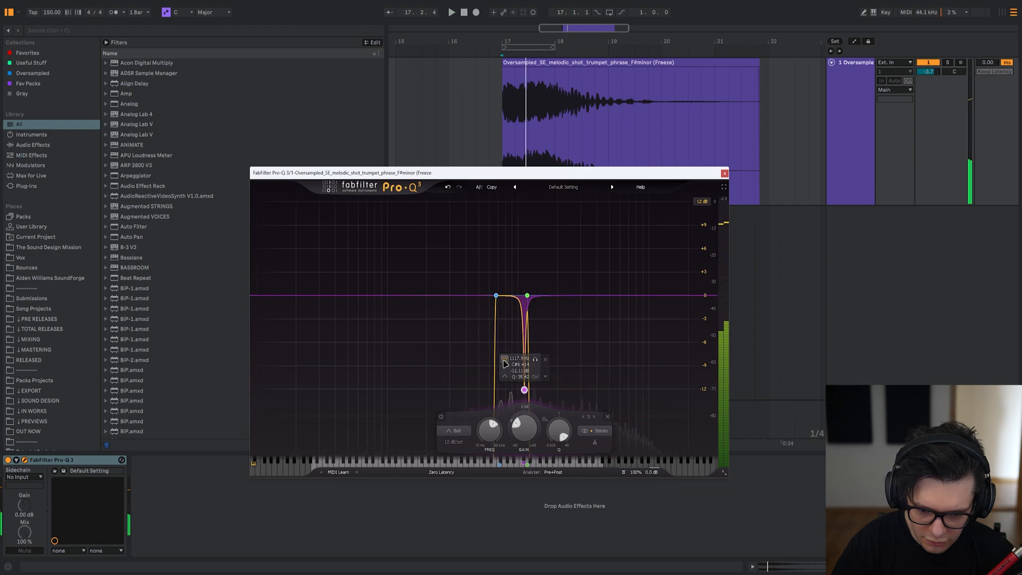
{"action": "left_click", "coordinate": [505, 360]}
{"action": "key", "text": "space"}
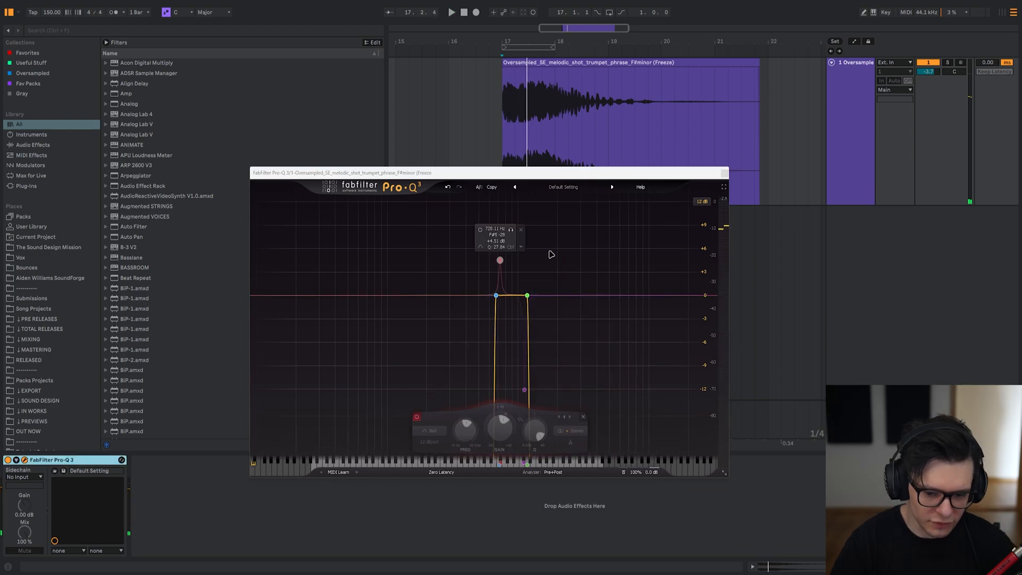
Delete all the Pro-Q 3 bands and remove the plug-in from the trumpet track.
{"action": "left_click_drag", "start_coordinate": [331, 255], "coordinate": [595, 418]}
{"action": "key", "text": "Delete"}
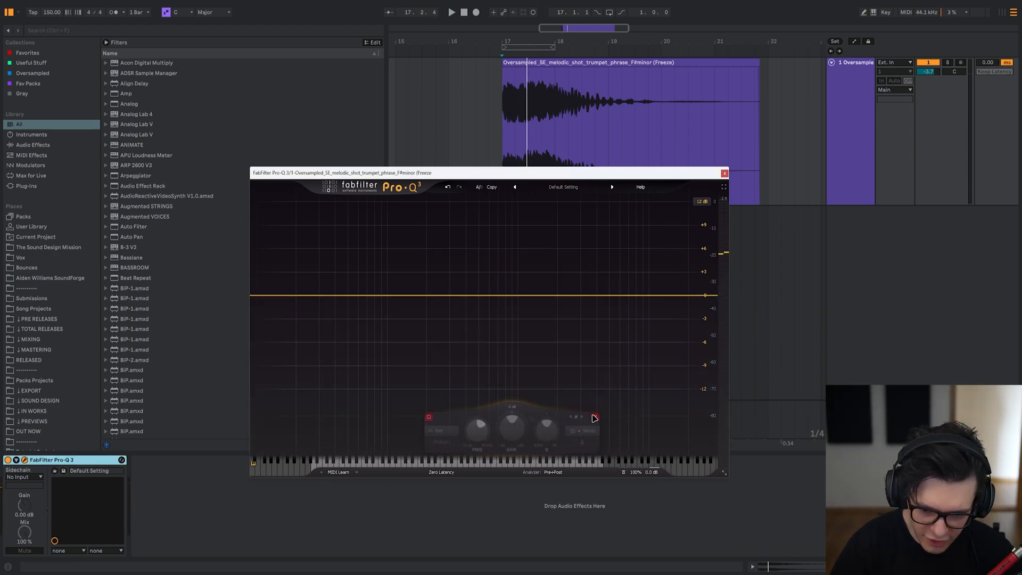
{"action": "key", "text": "Delete"}
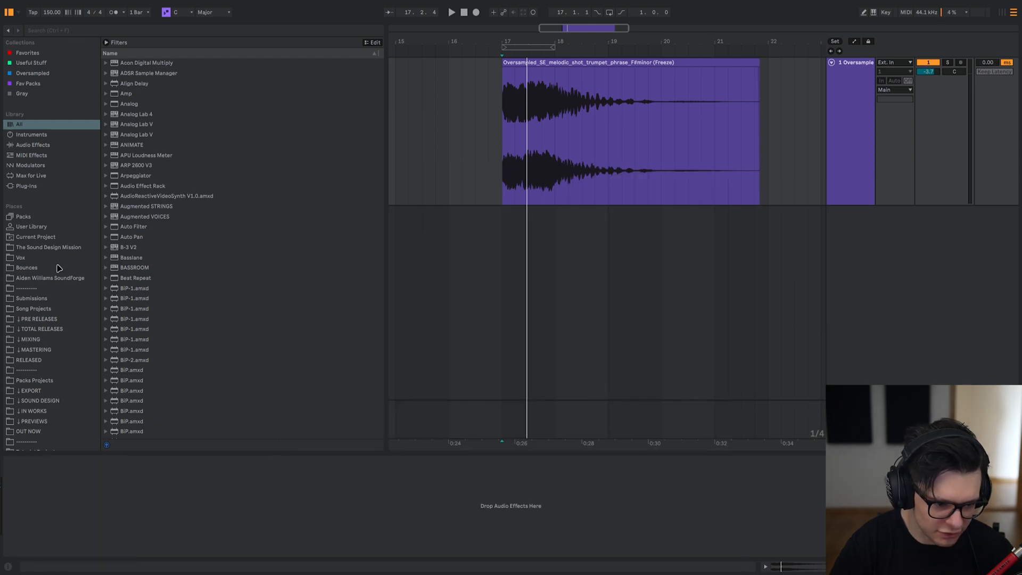
Return to the OUT NOW folder and audition both F#minor trumpet phrase one-shots again.
{"action": "left_click", "coordinate": [53, 247]}
{"action": "scroll", "coordinate": [53, 319], "scroll_direction": "down", "scroll_amount": 5}
{"action": "left_click", "coordinate": [28, 342]}
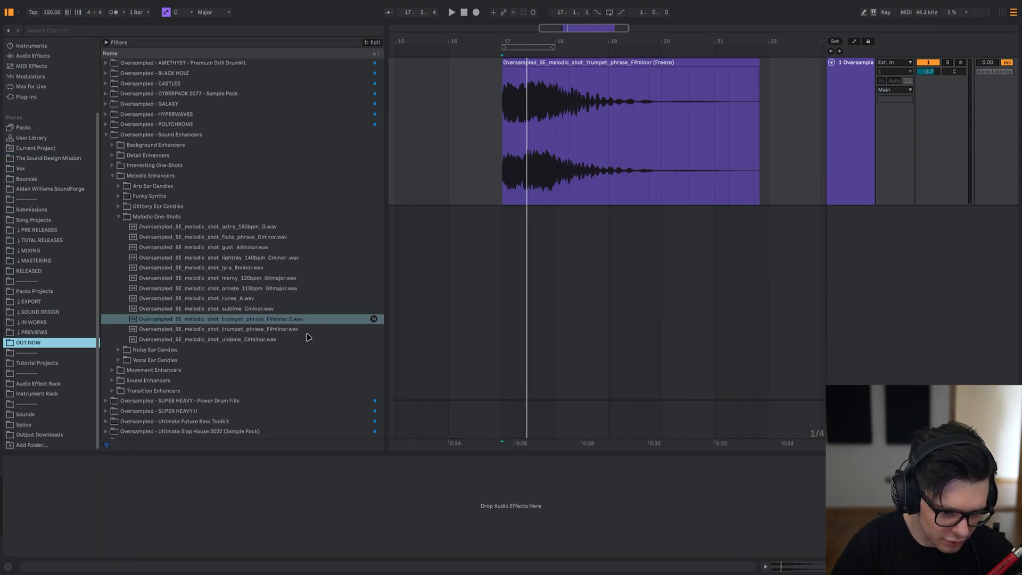
{"action": "left_click", "coordinate": [272, 319]}
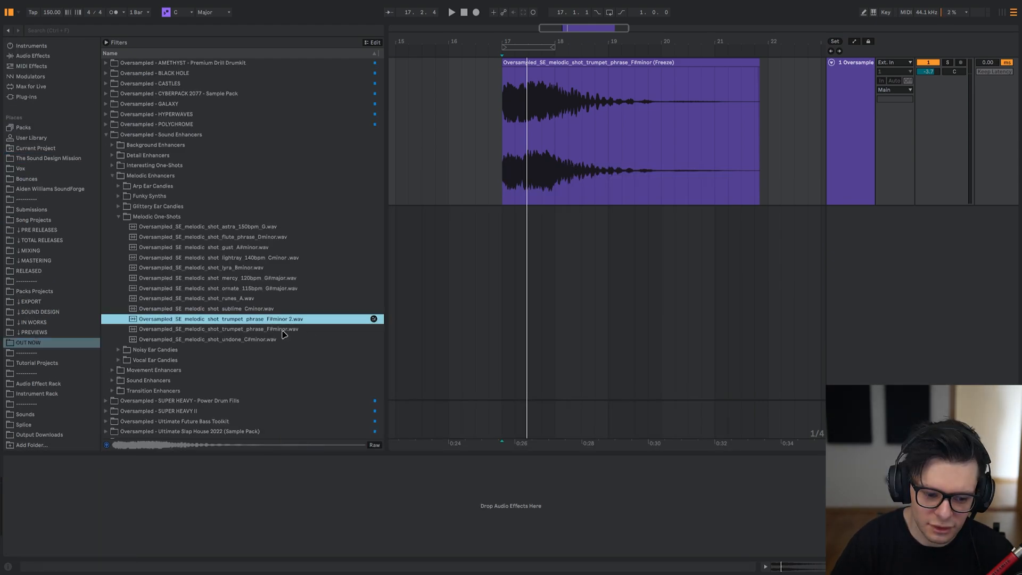
{"action": "left_click", "coordinate": [283, 330]}
{"action": "left_click", "coordinate": [286, 319]}
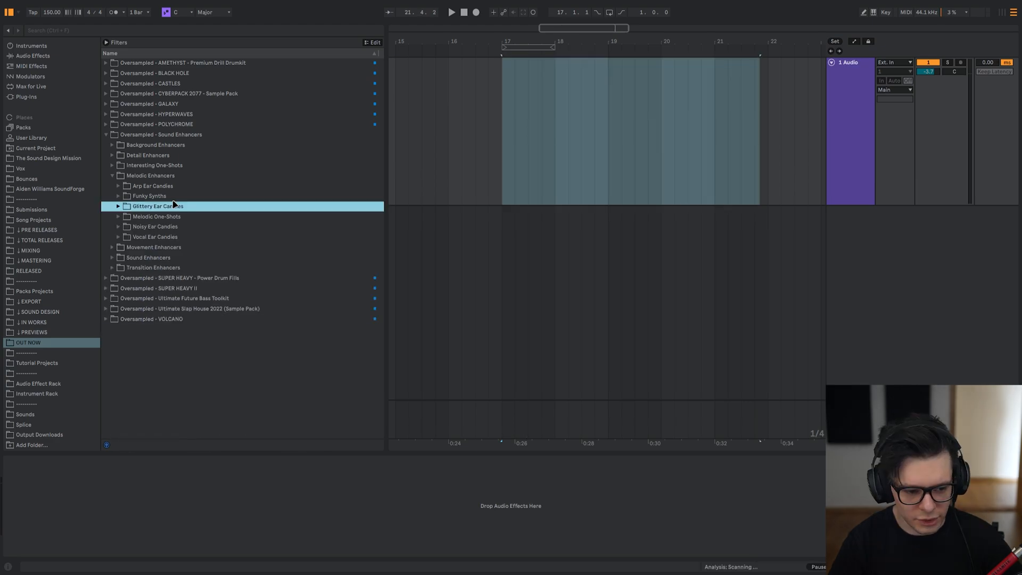
Place Oversampled_SE_ambience_thunderstorm.wav from the Ambient Content folder on the audio track near bar 17.
{"action": "left_click", "coordinate": [172, 199]}
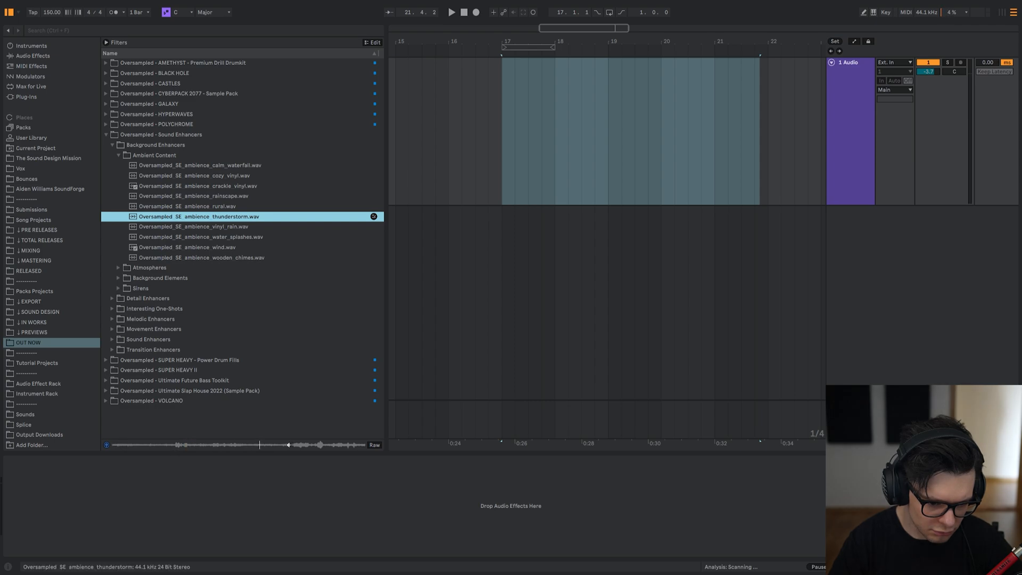
{"action": "left_click_drag", "start_coordinate": [221, 216], "coordinate": [518, 153]}
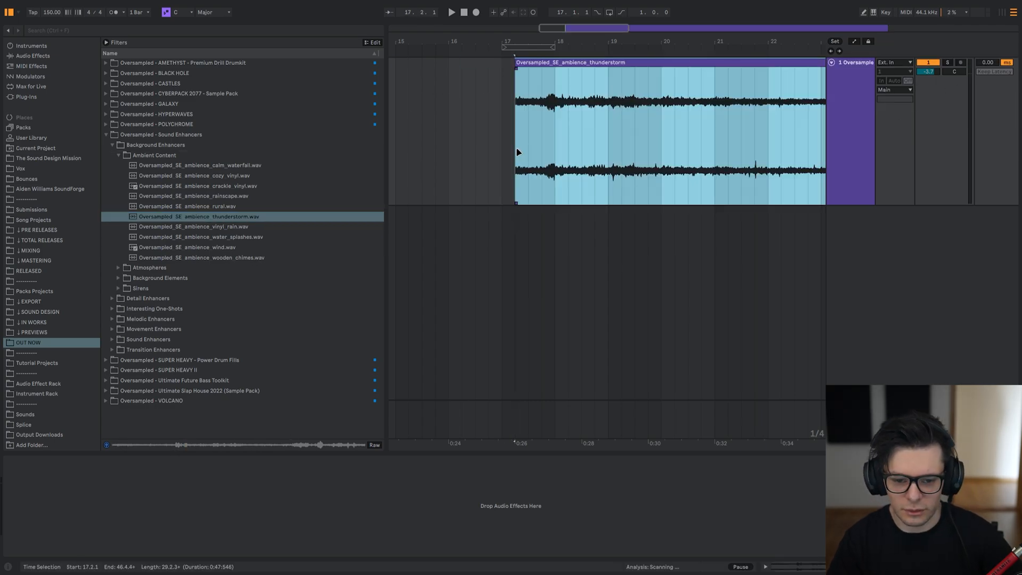
{"action": "double_click", "coordinate": [525, 163]}
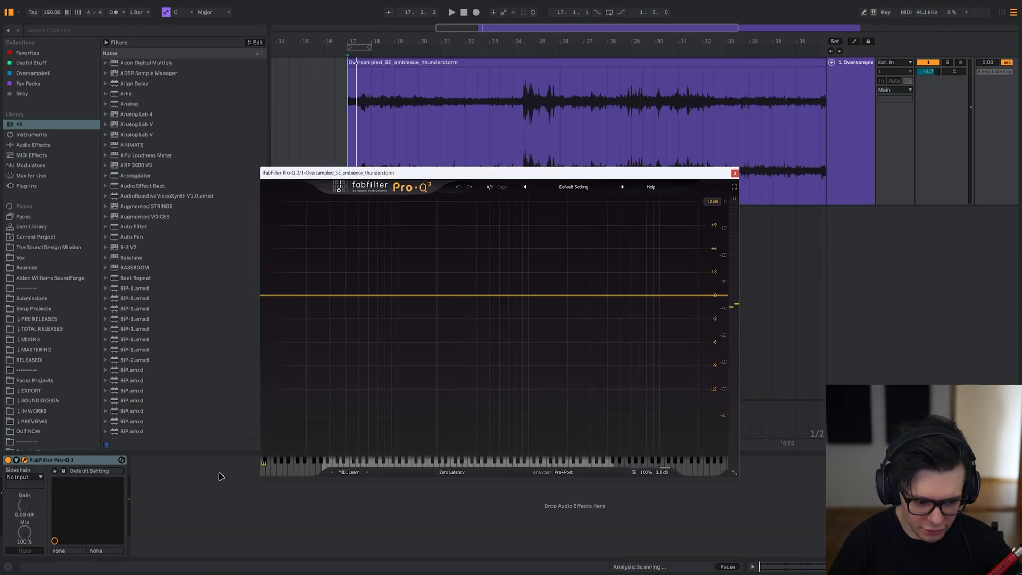
Search for soothe and add Soothe2 after Pro-Q 3 on the thunderstorm track.
{"action": "left_click", "coordinate": [219, 481]}
{"action": "key", "text": "ctrl+f"}
{"action": "type", "text": "soothe"}
{"action": "key", "text": "Down"}
{"action": "key", "text": "Return"}
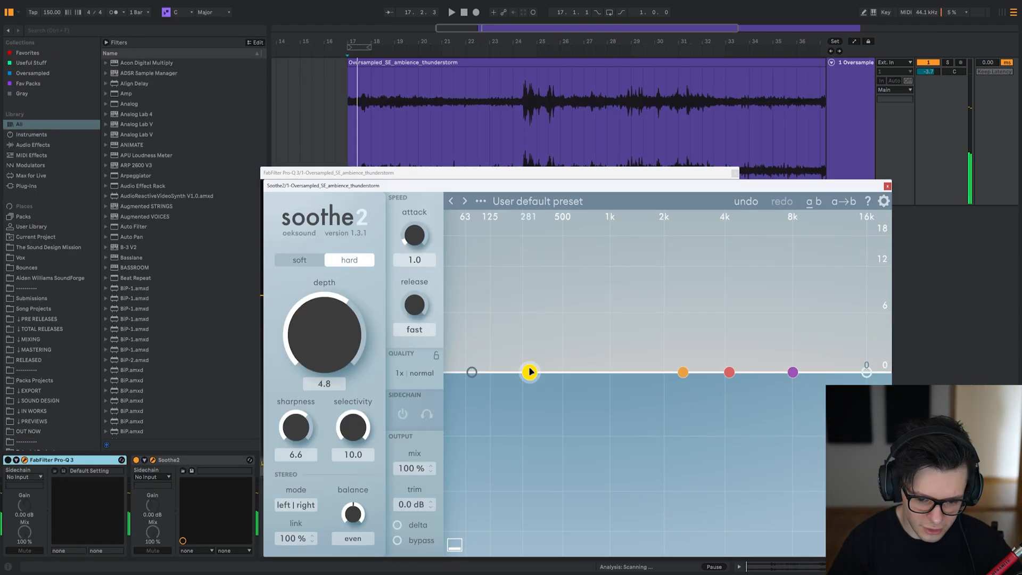
In Soothe2, raise band 1 to about 11 dB at 76 Hz and band 2 to about 7.8 dB at 215 Hz.
{"action": "left_click_drag", "start_coordinate": [530, 372], "coordinate": [474, 276]}
{"action": "key", "text": "space"}
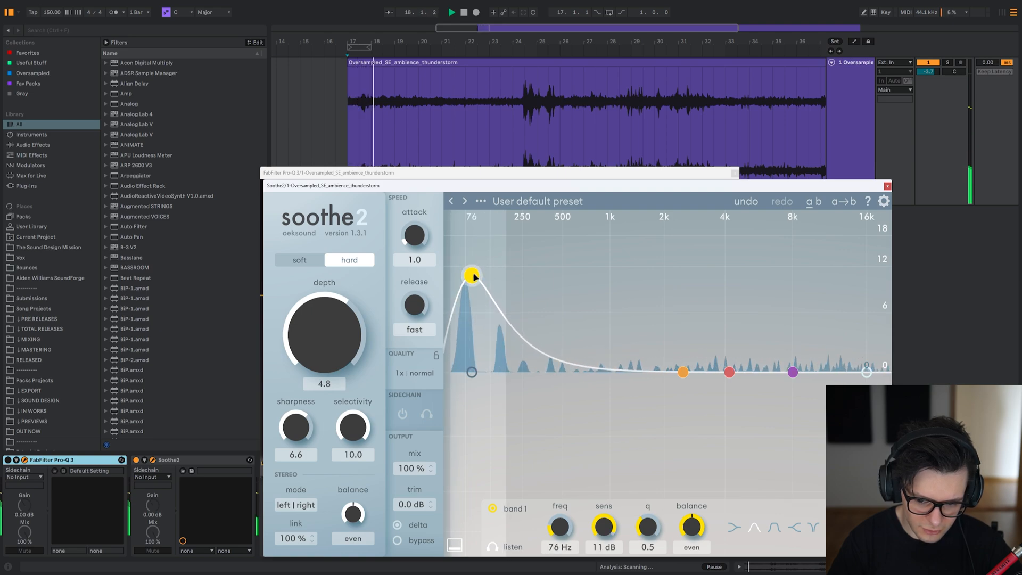
{"action": "left_click_drag", "start_coordinate": [684, 372], "coordinate": [520, 295]}
Try Soothe2 depths between -18 and 18 while the thunderstorm plays, and set the depth to about 4.6.
{"action": "left_click_drag", "start_coordinate": [319, 341], "coordinate": [294, 399]}
{"action": "key", "text": "space"}
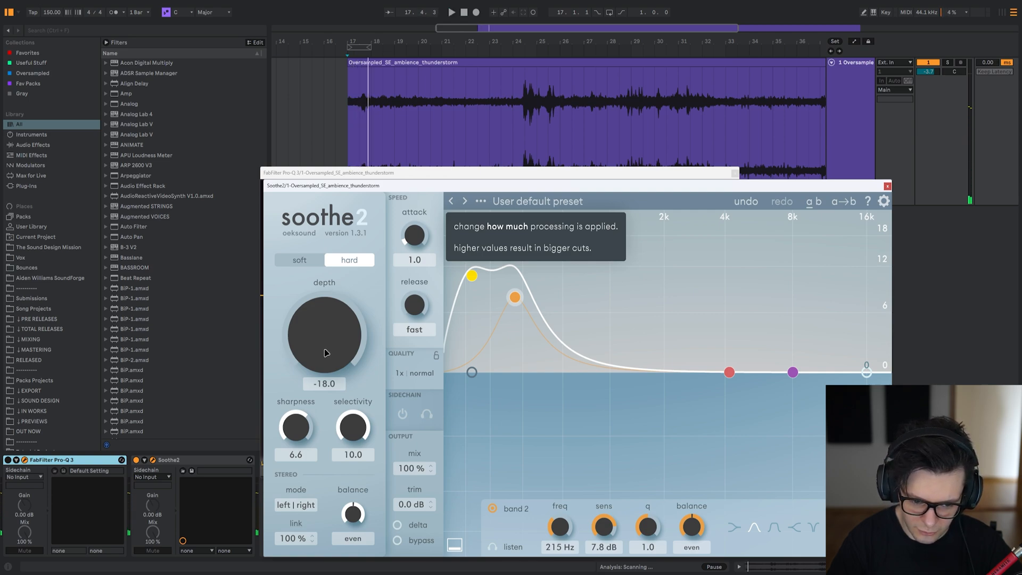
{"action": "key", "text": "space"}
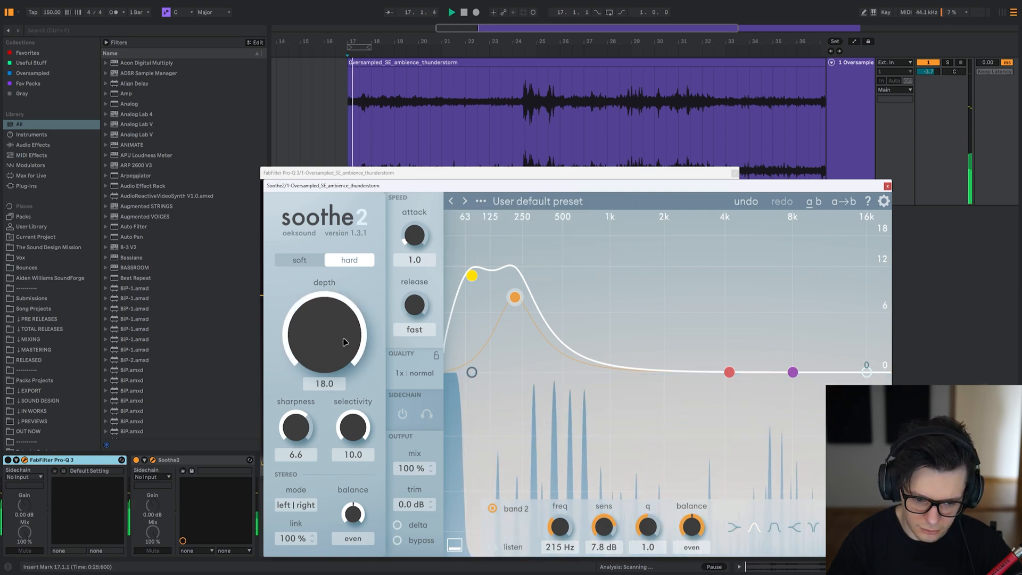
{"action": "left_click_drag", "start_coordinate": [344, 340], "coordinate": [325, 366]}
{"action": "key", "text": "space"}
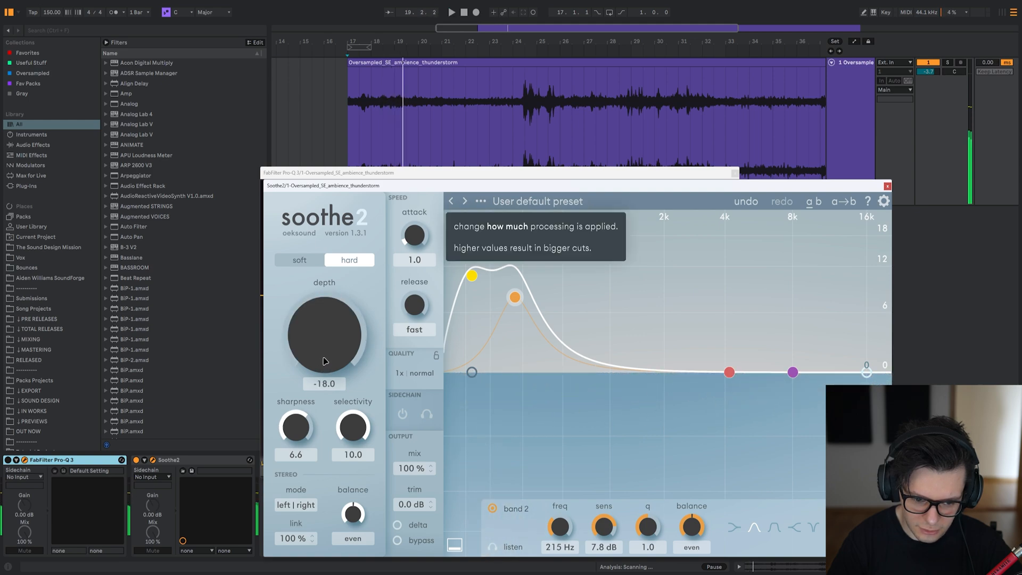
{"action": "left_click_drag", "start_coordinate": [314, 315], "coordinate": [314, 282]}
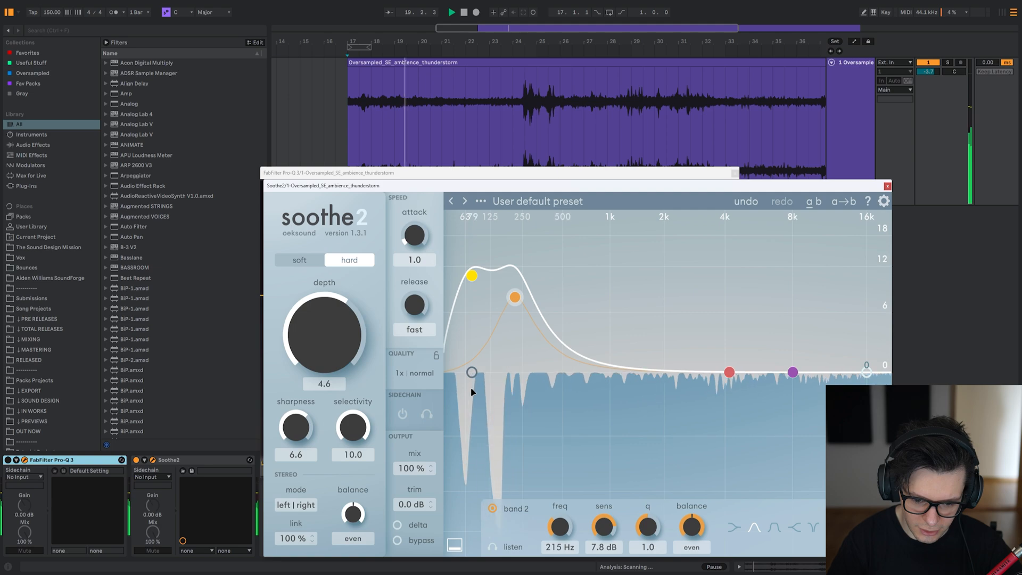
Raise Soothe2's band 2 to 12 dB at about 227 Hz, and fine-tune the depth around 2.6 during playback.
{"action": "left_click_drag", "start_coordinate": [511, 185], "coordinate": [479, 149]}
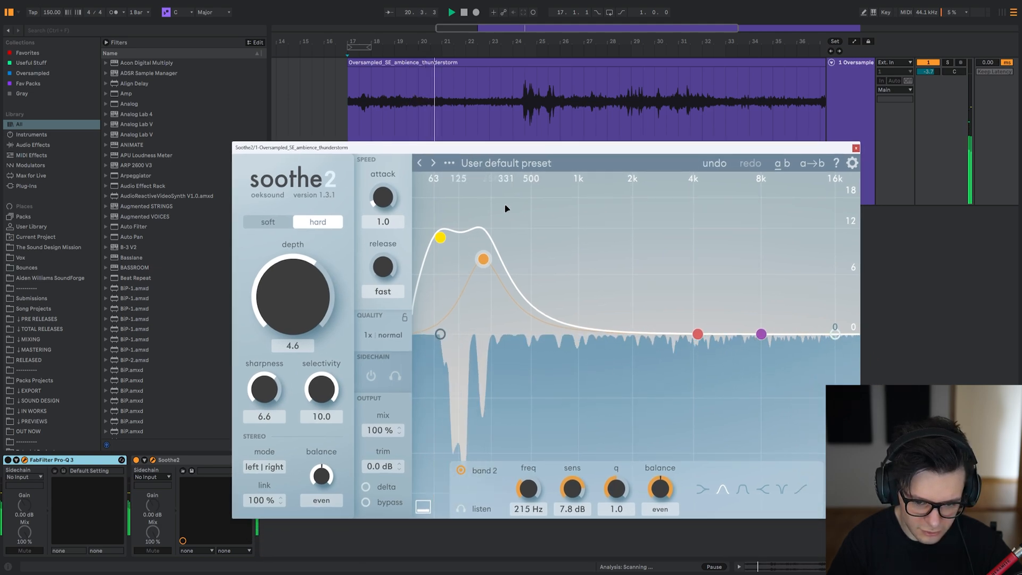
{"action": "left_click_drag", "start_coordinate": [483, 260], "coordinate": [493, 215]}
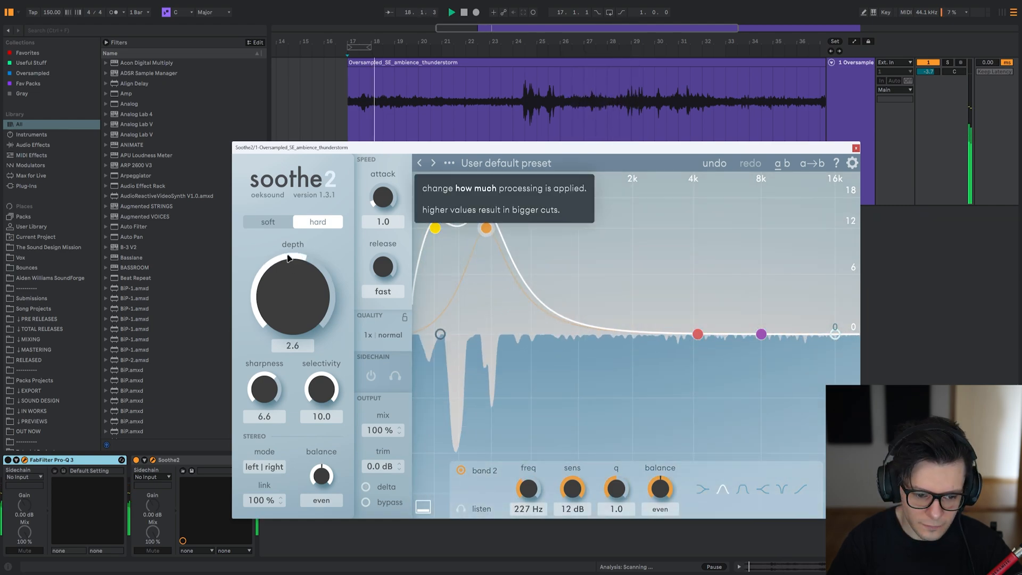
{"action": "left_click_drag", "start_coordinate": [288, 258], "coordinate": [286, 251]}
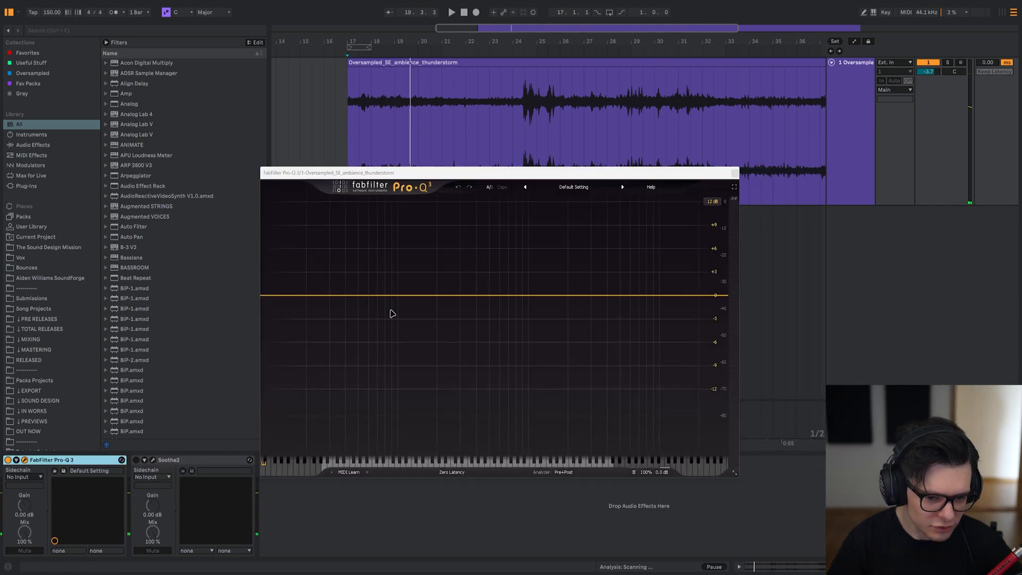
In Pro-Q 3, try two overlapping low-end bell cuts, one about 11 dB at 112 Hz, during playback, and delete both.
{"action": "left_click_drag", "start_coordinate": [422, 296], "coordinate": [427, 390]}
{"action": "key", "text": "space"}
{"action": "scroll", "coordinate": [437, 216], "scroll_direction": "up", "scroll_amount": 3}
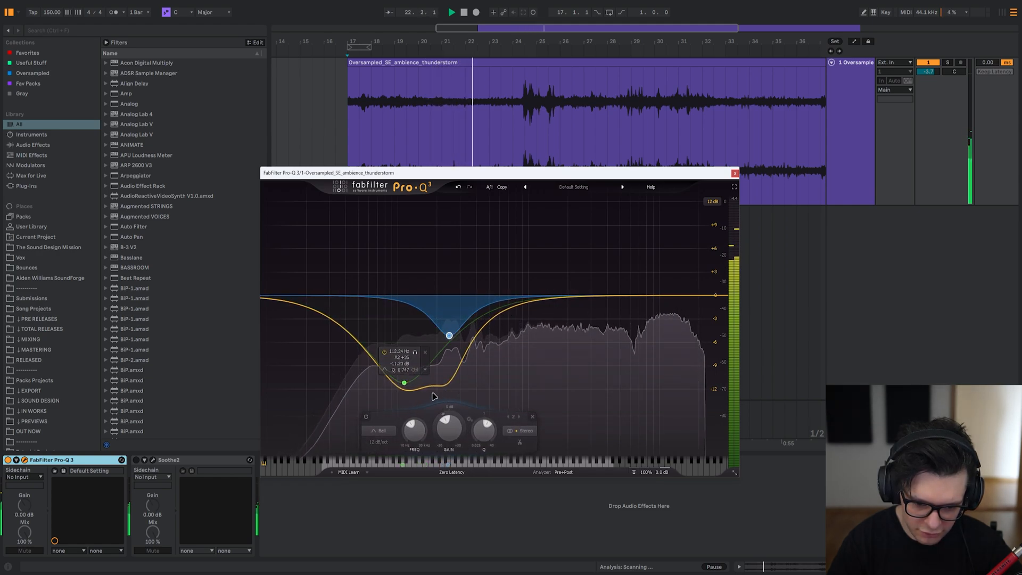
{"action": "left_click_drag", "start_coordinate": [390, 267], "coordinate": [507, 459]}
{"action": "key", "text": "Delete"}
Try a low-cut band at the lowest end of the spectrum during playback, and delete it.
{"action": "key", "text": "space"}
{"action": "mouse_move", "coordinate": [281, 296]}
{"action": "left_mouse_down"}
{"action": "mouse_move", "coordinate": [449, 305]}
{"action": "mouse_move", "coordinate": [488, 321]}
{"action": "mouse_move", "coordinate": [367, 314]}
{"action": "mouse_move", "coordinate": [497, 315]}
{"action": "mouse_move", "coordinate": [267, 299]}
{"action": "left_mouse_up"}
{"action": "key", "text": "space"}
{"action": "key", "text": "Delete"}
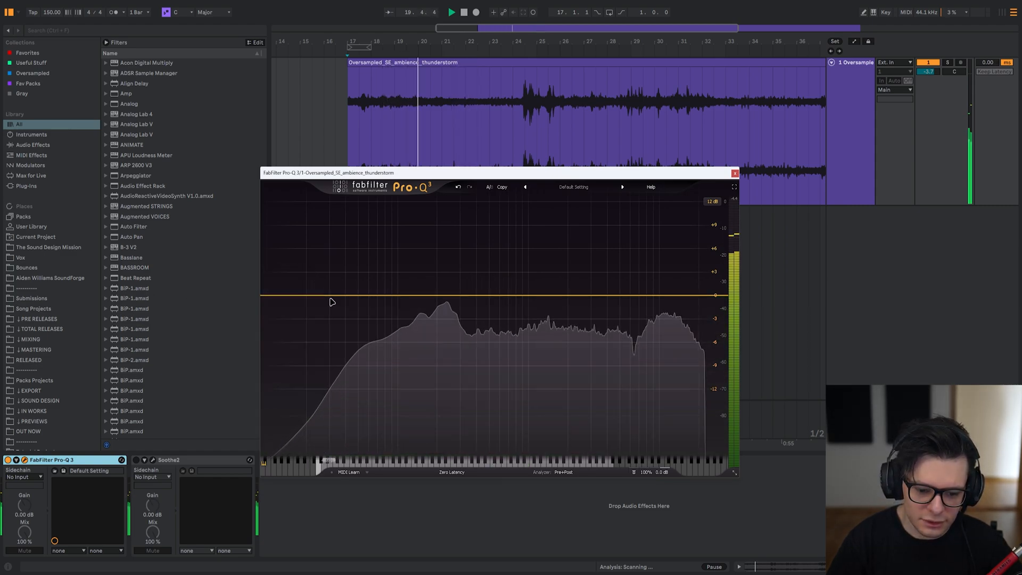
Try a dynamic bell cut at about 177 Hz while the thunderstorm plays, and remove it.
{"action": "left_click", "coordinate": [430, 296]}
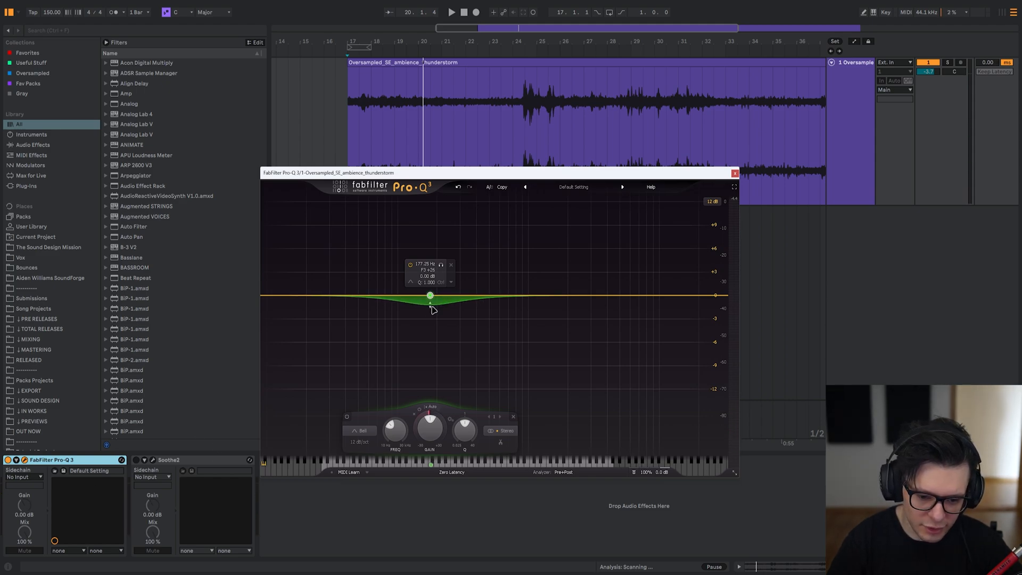
{"action": "left_click_drag", "start_coordinate": [432, 310], "coordinate": [433, 320]}
{"action": "key", "text": "space"}
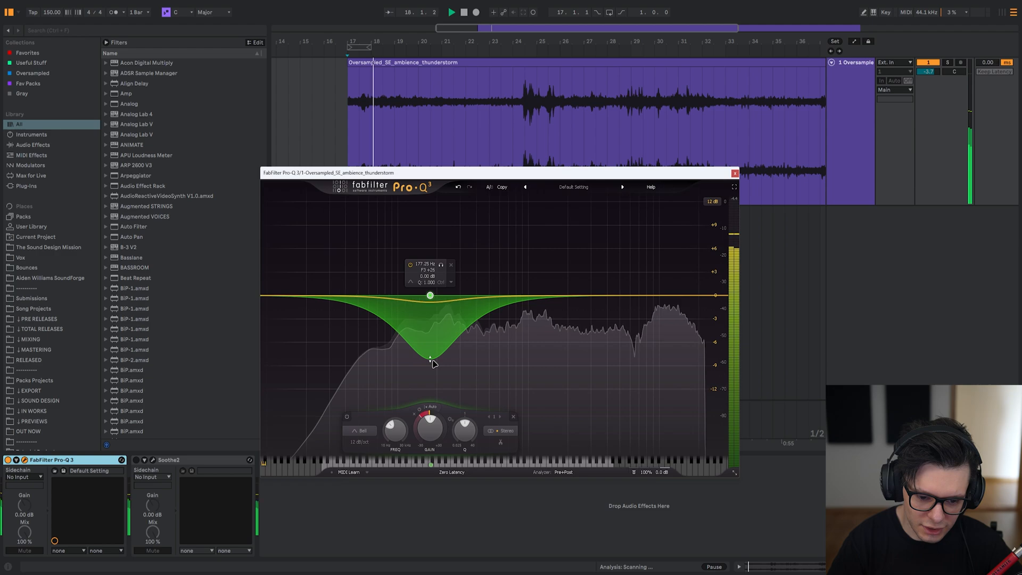
{"action": "left_click_drag", "start_coordinate": [430, 297], "coordinate": [417, 298]}
{"action": "left_click", "coordinate": [462, 297]}
{"action": "key", "text": "space"}
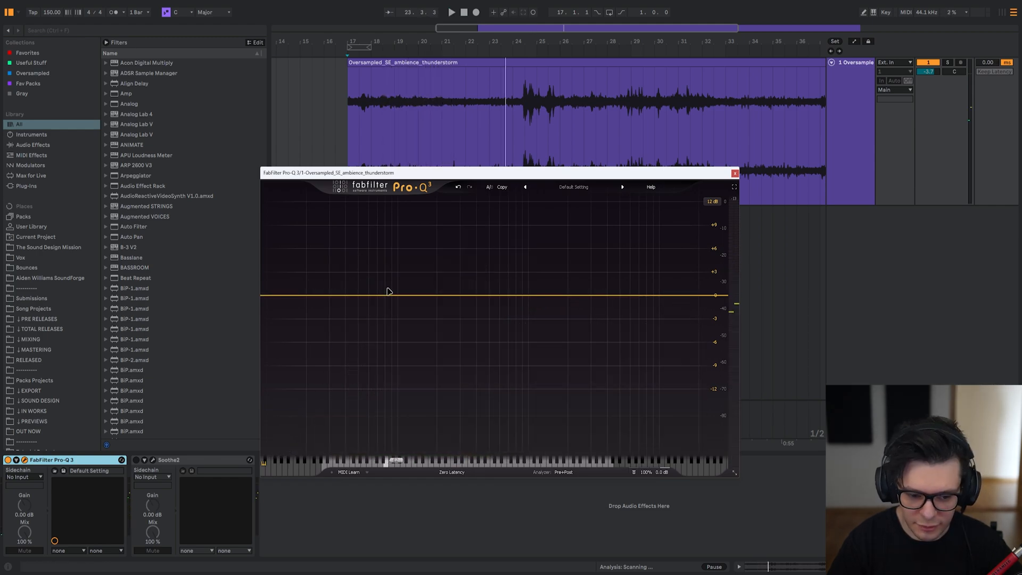
{"action": "left_click_drag", "start_coordinate": [395, 296], "coordinate": [397, 301]}
{"action": "left_click", "coordinate": [418, 311]}
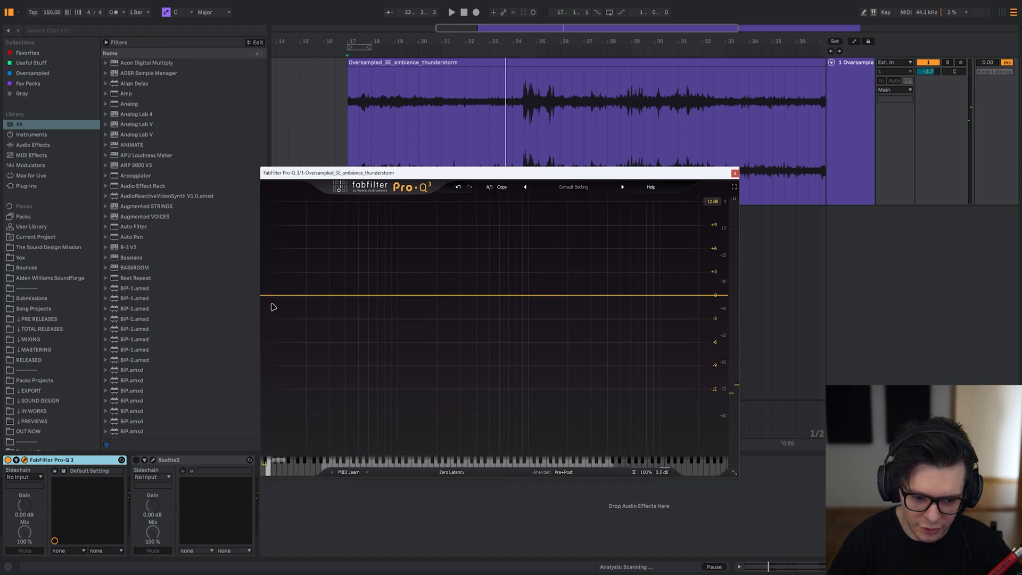
Try a 30 dB/oct low cut on the side channel, sweeping it up past 260 Hz during playback, and remove it.
{"action": "left_click", "coordinate": [276, 305]}
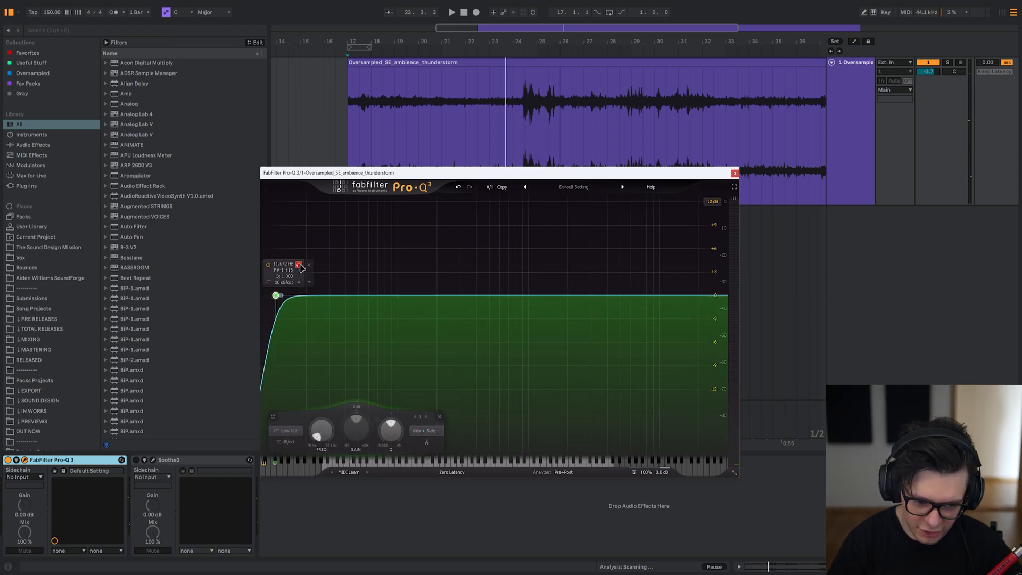
{"action": "key", "text": "space"}
{"action": "left_click_drag", "start_coordinate": [301, 267], "coordinate": [471, 301]}
{"action": "key", "text": "space"}
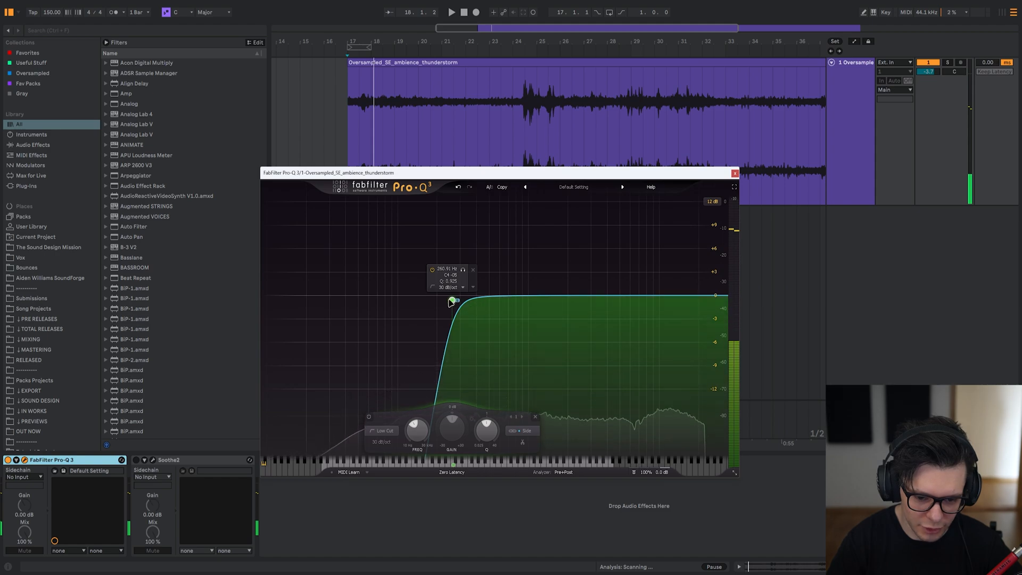
{"action": "left_click_drag", "start_coordinate": [450, 298], "coordinate": [331, 279]}
{"action": "key", "text": "space"}
{"action": "key", "text": "space"}
{"action": "left_click", "coordinate": [309, 262]}
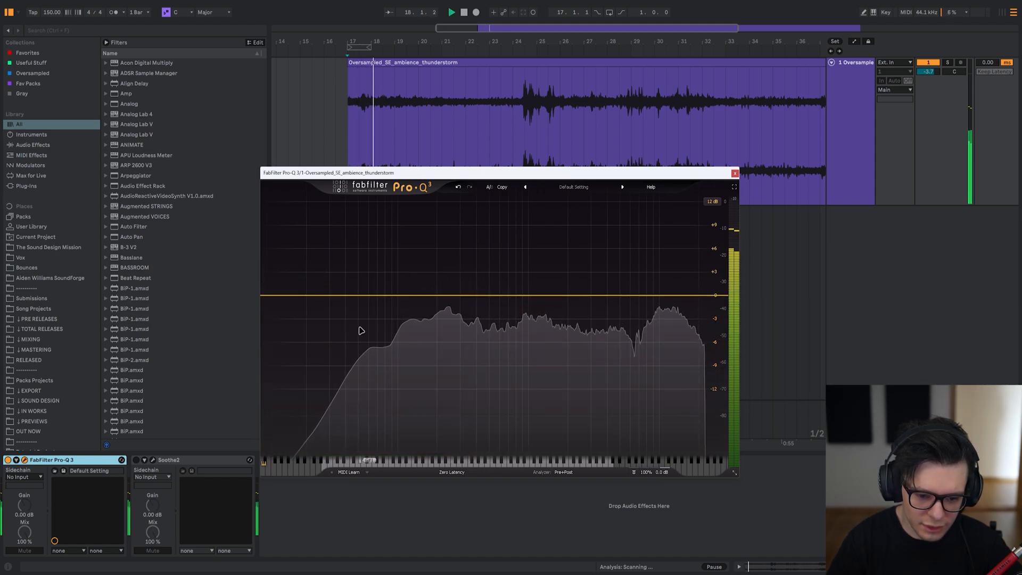
Add two mid-channel bell cuts, about -7.5 dB at 100 Hz and about -6.9 dB at 226 Hz.
{"action": "left_click", "coordinate": [425, 296]}
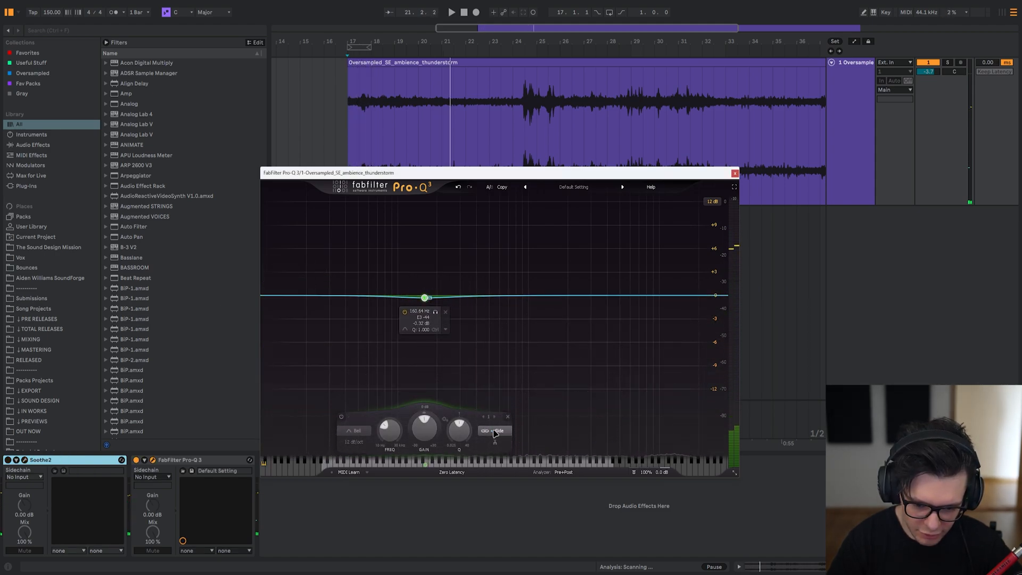
{"action": "left_click", "coordinate": [496, 432]}
{"action": "key", "text": "space"}
{"action": "left_click_drag", "start_coordinate": [424, 298], "coordinate": [408, 362]}
{"action": "left_click_drag", "start_coordinate": [449, 321], "coordinate": [393, 357]}
{"action": "left_click_drag", "start_coordinate": [460, 348], "coordinate": [454, 351]}
{"action": "key", "text": "space"}
{"action": "left_click_drag", "start_coordinate": [393, 357], "coordinate": [398, 356]}
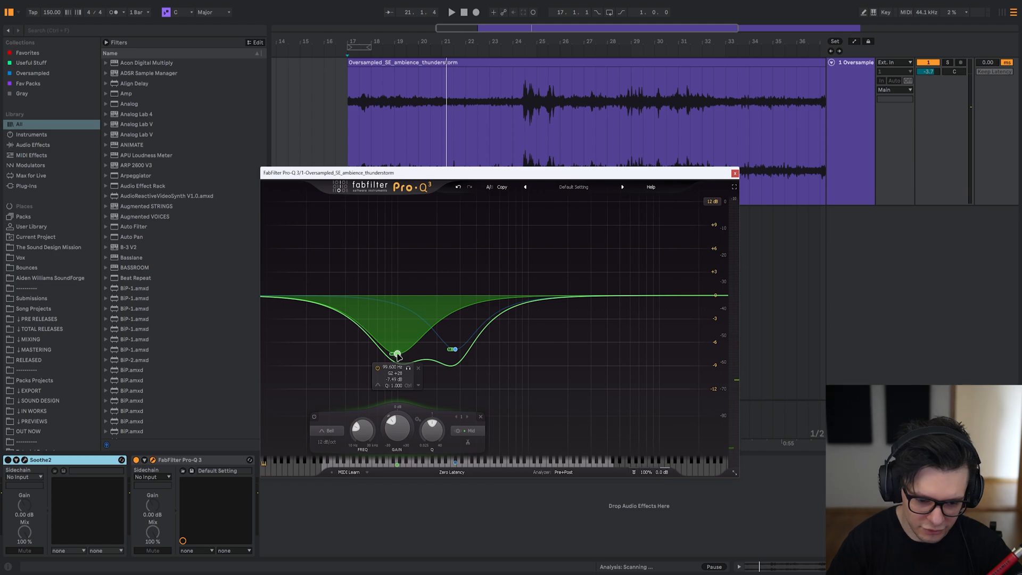
Add a wide side-channel bell boost of about 4.1 dB at 125 Hz while the thunderstorm plays.
{"action": "left_click", "coordinate": [418, 233]}
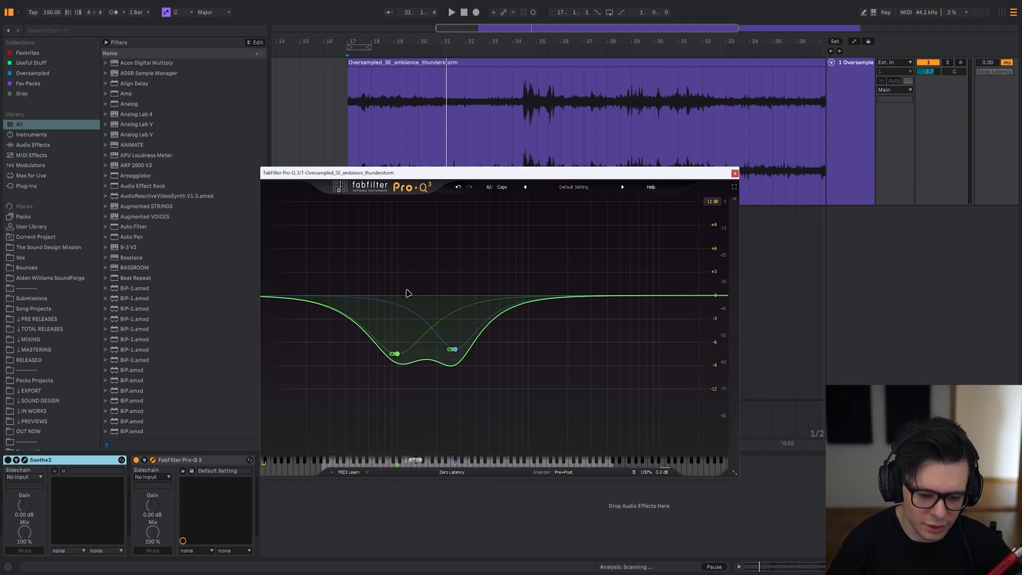
{"action": "left_click_drag", "start_coordinate": [345, 261], "coordinate": [471, 379]}
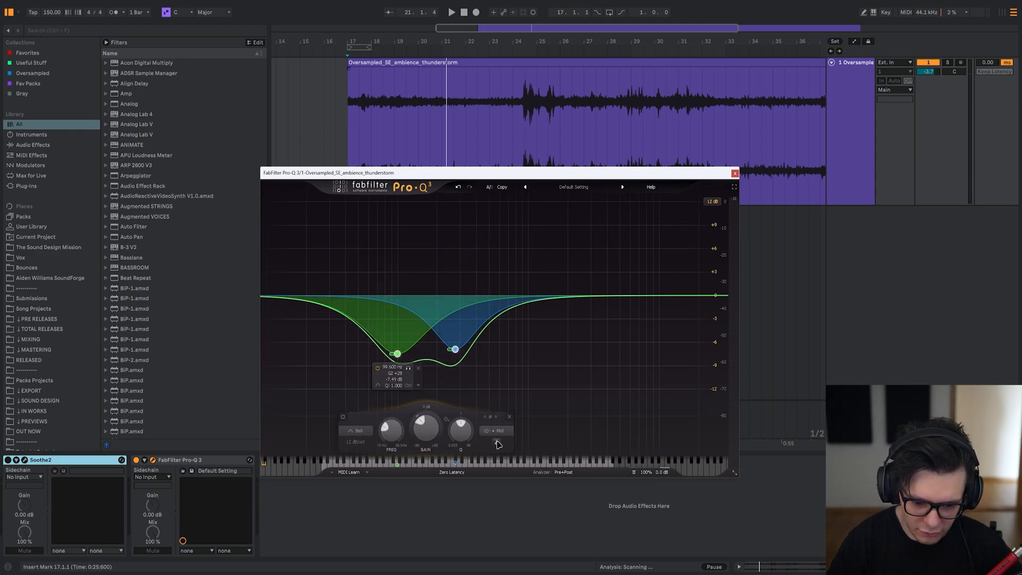
{"action": "left_click_drag", "start_coordinate": [458, 352], "coordinate": [452, 323]}
{"action": "left_click_drag", "start_coordinate": [397, 354], "coordinate": [411, 267]}
{"action": "key", "text": "space"}
{"action": "scroll", "coordinate": [421, 226], "scroll_direction": "up", "scroll_amount": 3}
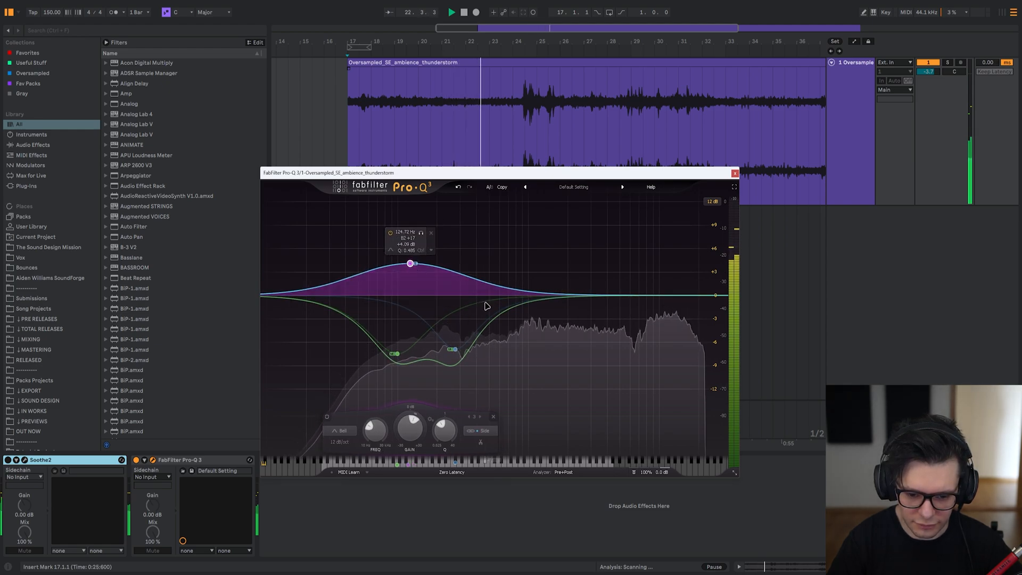
Add more side-channel boosts, including about 2.8 dB at 8.95 kHz and one in the low mids around 500 Hz.
{"action": "left_click", "coordinate": [562, 288]}
{"action": "left_click_drag", "start_coordinate": [563, 268], "coordinate": [652, 263]}
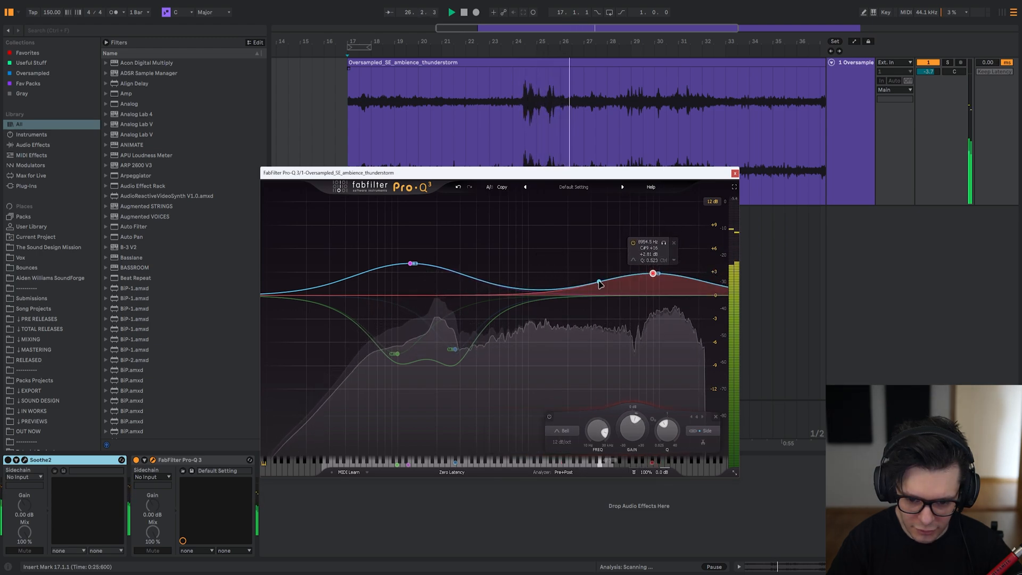
{"action": "left_click_drag", "start_coordinate": [540, 290], "coordinate": [507, 267]}
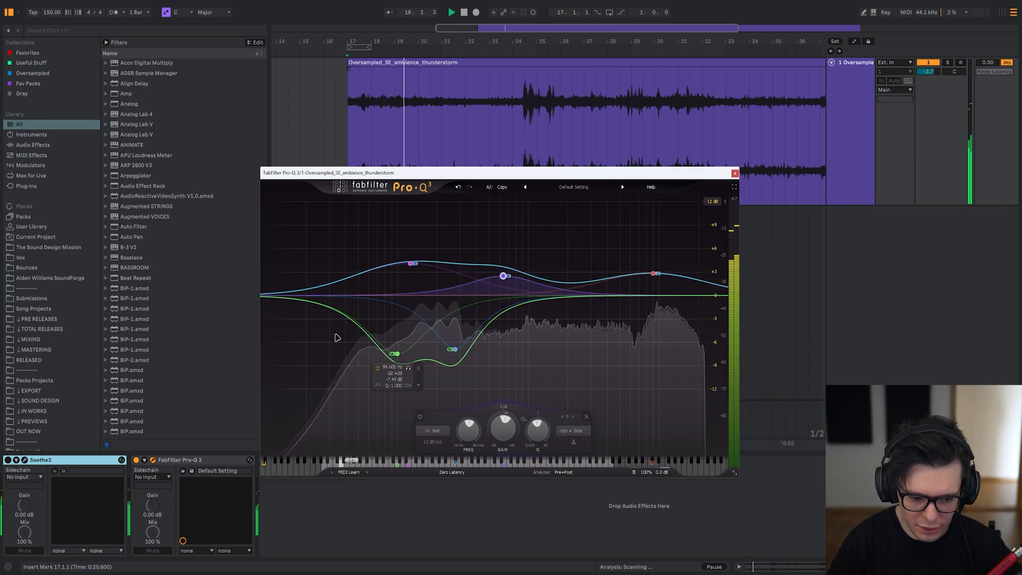
{"action": "left_click", "coordinate": [207, 462]}
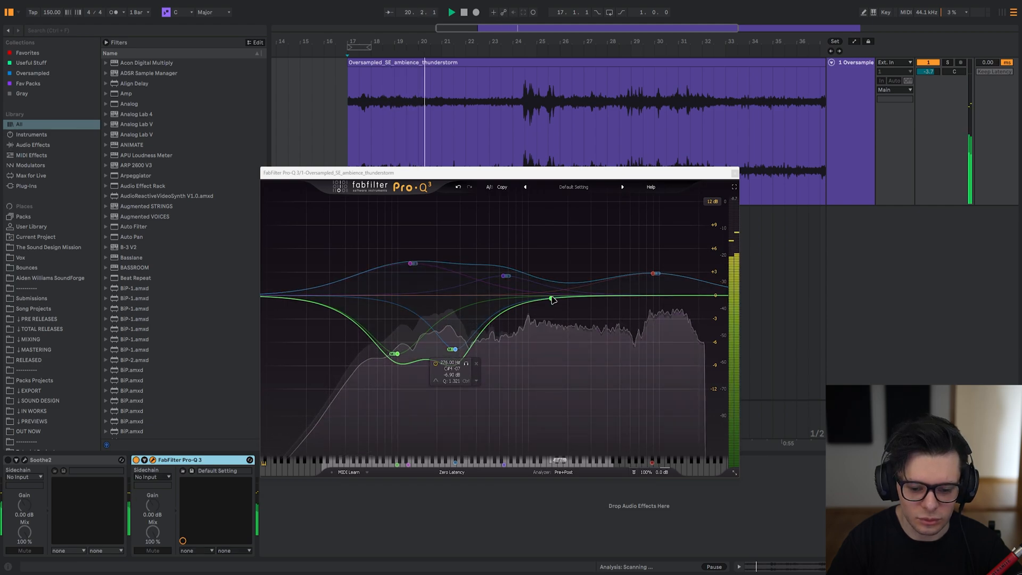
{"action": "mouse_move", "coordinate": [563, 283]}
{"action": "left_mouse_down"}
{"action": "mouse_move", "coordinate": [573, 239]}
{"action": "mouse_move", "coordinate": [568, 292]}
{"action": "left_mouse_up"}
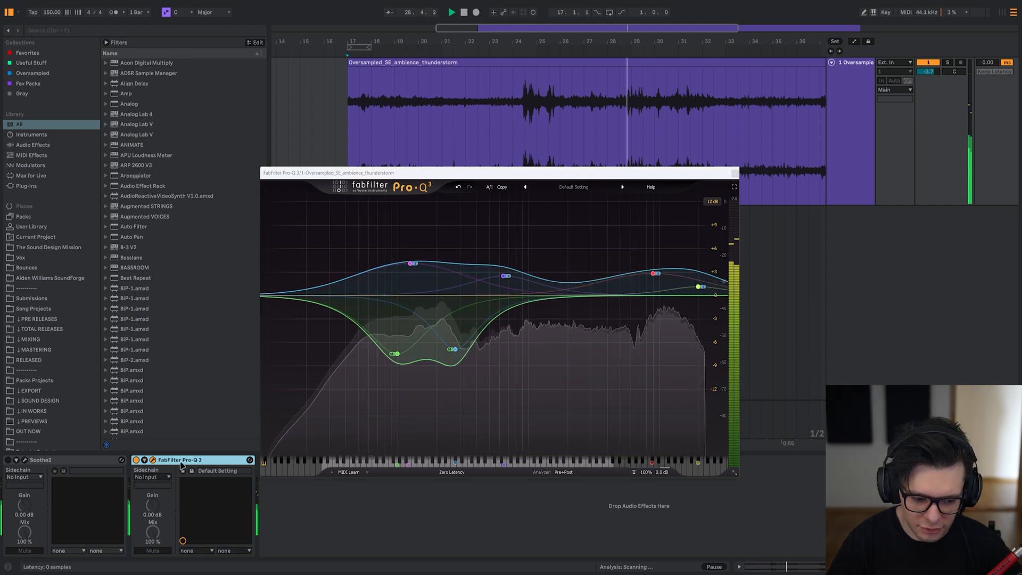
Search for pro-q 3 and add another Pro-Q 3 after the existing one on the thunderstorm track.
{"action": "key", "text": "ctrl+alt+p"}
{"action": "left_click", "coordinate": [342, 493]}
{"action": "key", "text": "ctrl+f"}
{"action": "type", "text": "pro-q 3"}
{"action": "key", "text": "Down"}
{"action": "key", "text": "Return"}
{"action": "key", "text": "Escape"}
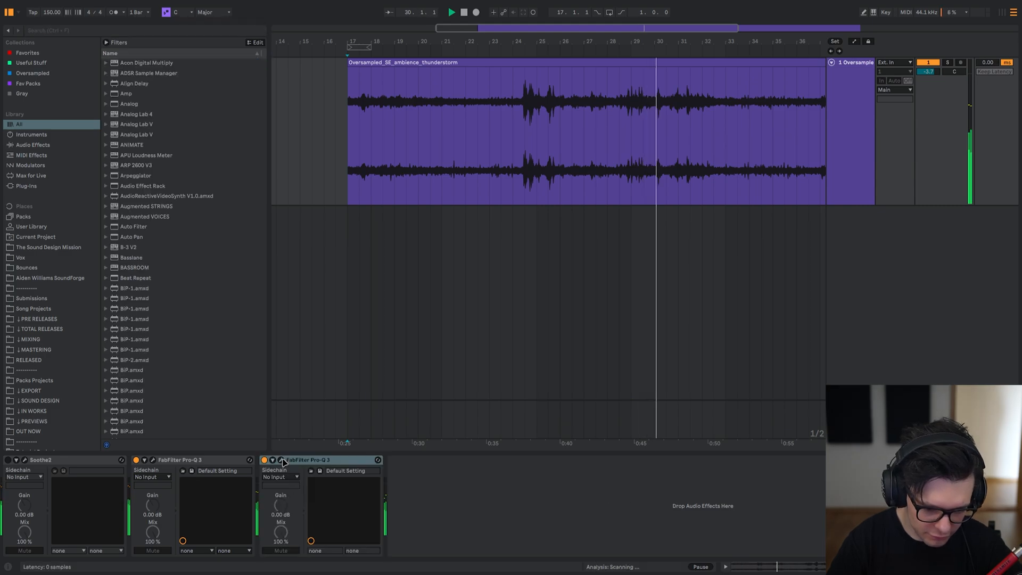
In the new Pro-Q 3, cut gently around 11 kHz and in the upper mids, and boost the lows around 43 Hz.
{"action": "left_click", "coordinate": [281, 460]}
{"action": "left_click_drag", "start_coordinate": [516, 283], "coordinate": [641, 284]}
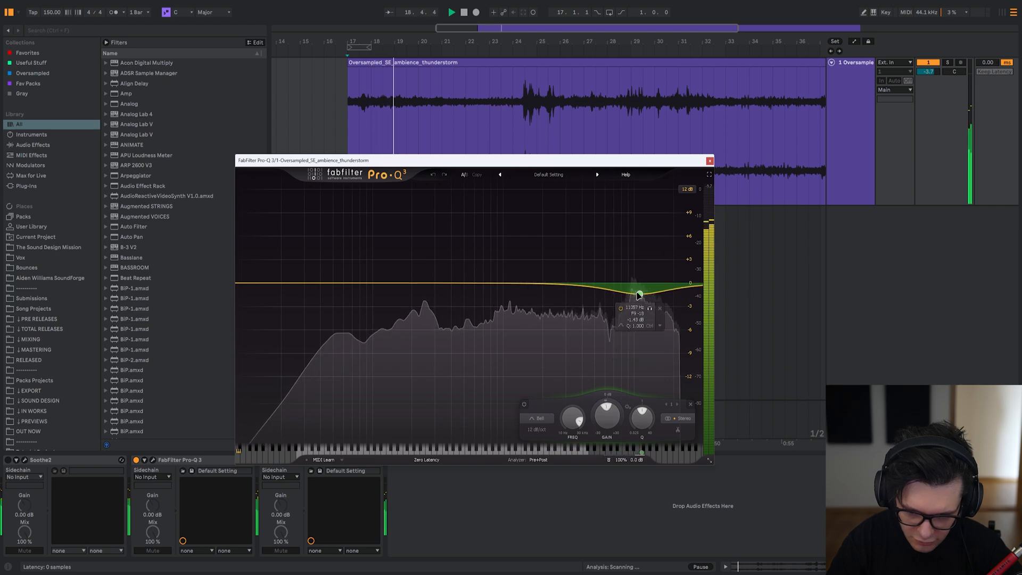
{"action": "left_click_drag", "start_coordinate": [644, 296], "coordinate": [591, 292]}
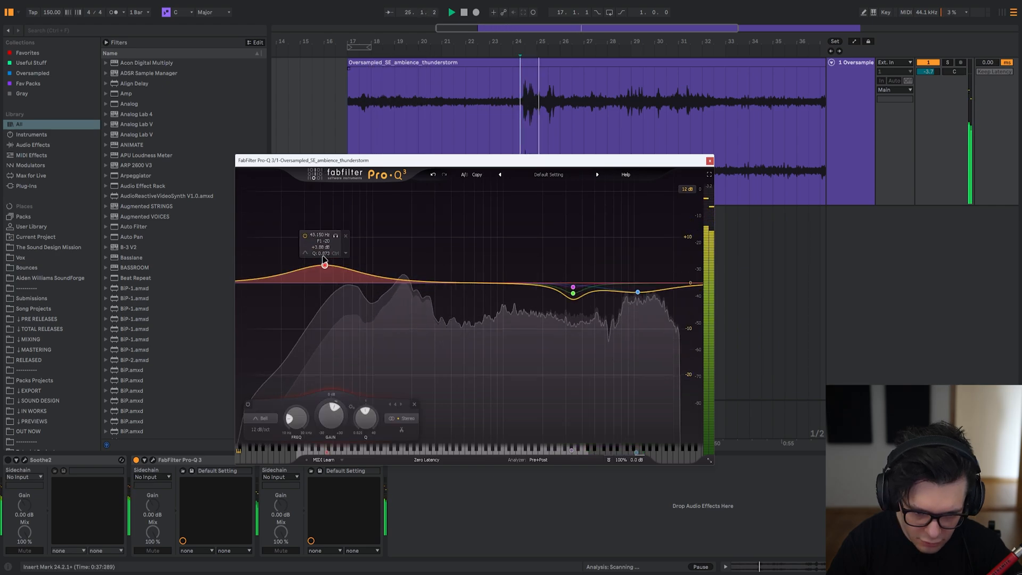
{"action": "left_click_drag", "start_coordinate": [324, 259], "coordinate": [323, 214]}
Remove Soothe2 and, in a third Pro-Q 3, shape a broad boost near 1.4 kHz with a cut of about 3 dB above it.
{"action": "key", "text": "Escape"}
{"action": "left_click_drag", "start_coordinate": [72, 460], "coordinate": [156, 465]}
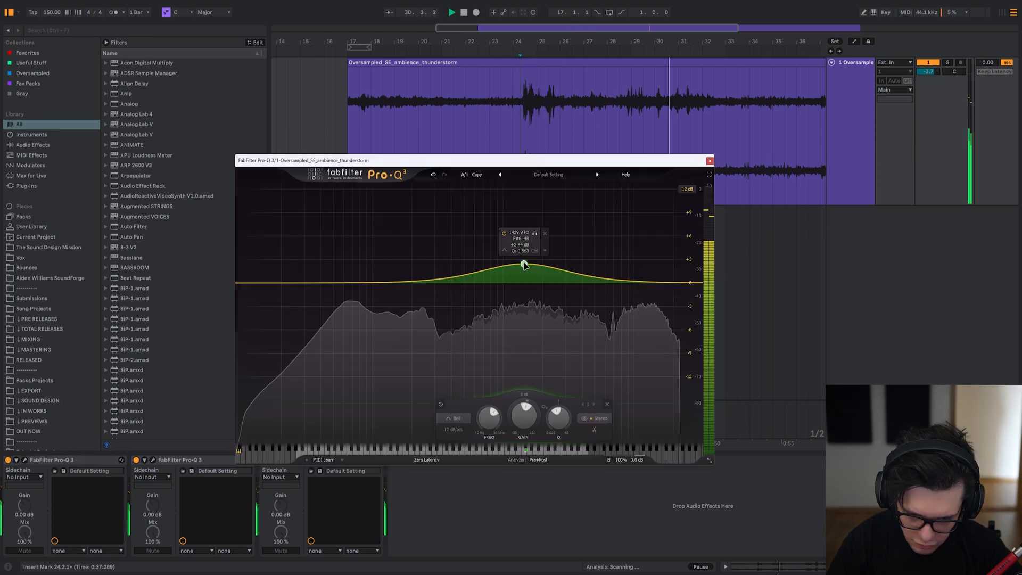
{"action": "left_click_drag", "start_coordinate": [593, 280], "coordinate": [591, 309]}
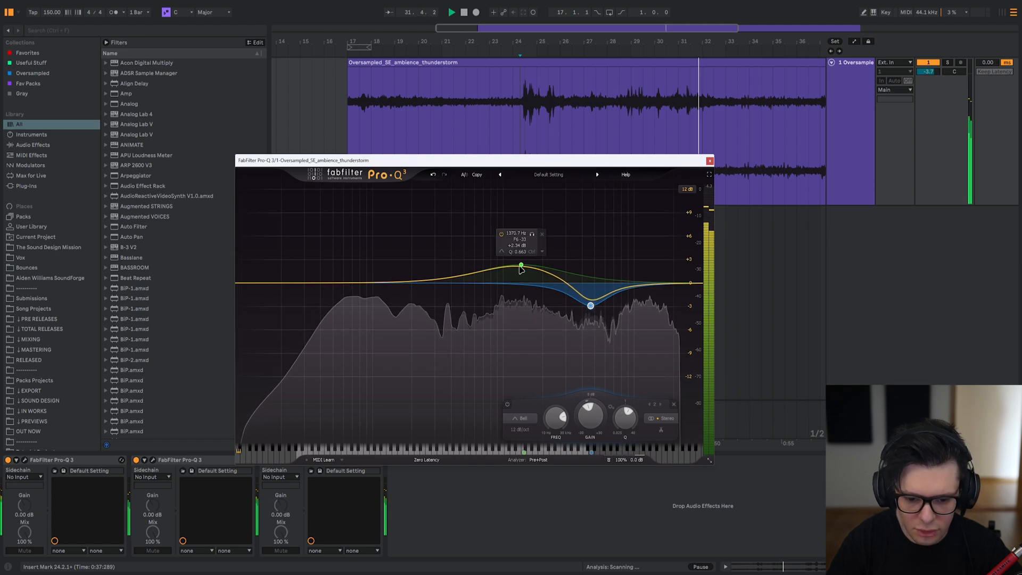
{"action": "mouse_move", "coordinate": [521, 266]}
{"action": "left_mouse_down"}
{"action": "mouse_move", "coordinate": [523, 299]}
{"action": "mouse_move", "coordinate": [525, 272]}
{"action": "left_mouse_up"}
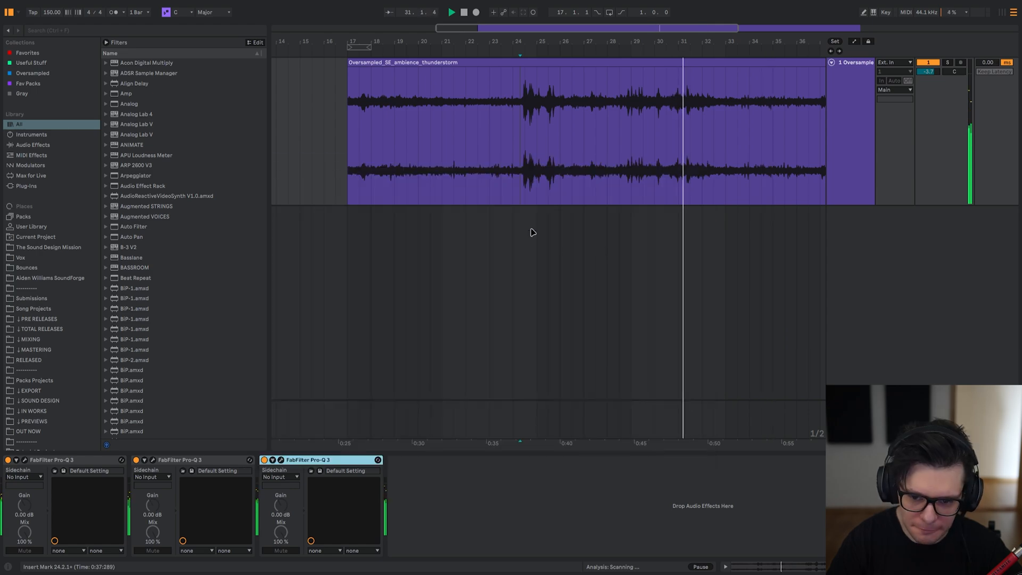
Freeze and flatten the thunderstorm track with its three Pro-Q 3 instances.
{"action": "scroll", "coordinate": [593, 155], "scroll_direction": "down", "scroll_amount": 3}
{"action": "scroll", "coordinate": [752, 82], "scroll_direction": "up", "scroll_amount": 4}
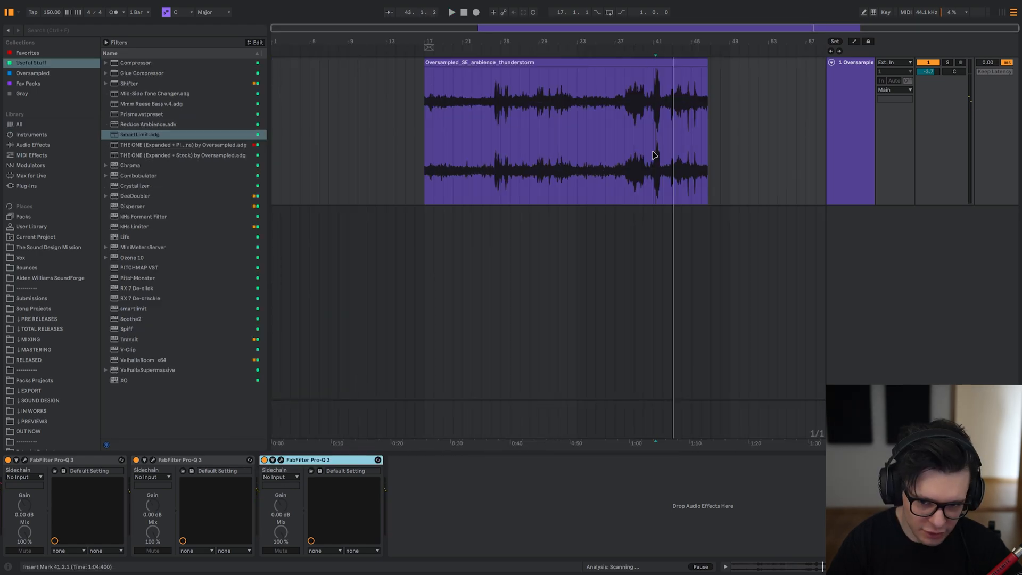
{"action": "right_click", "coordinate": [491, 150]}
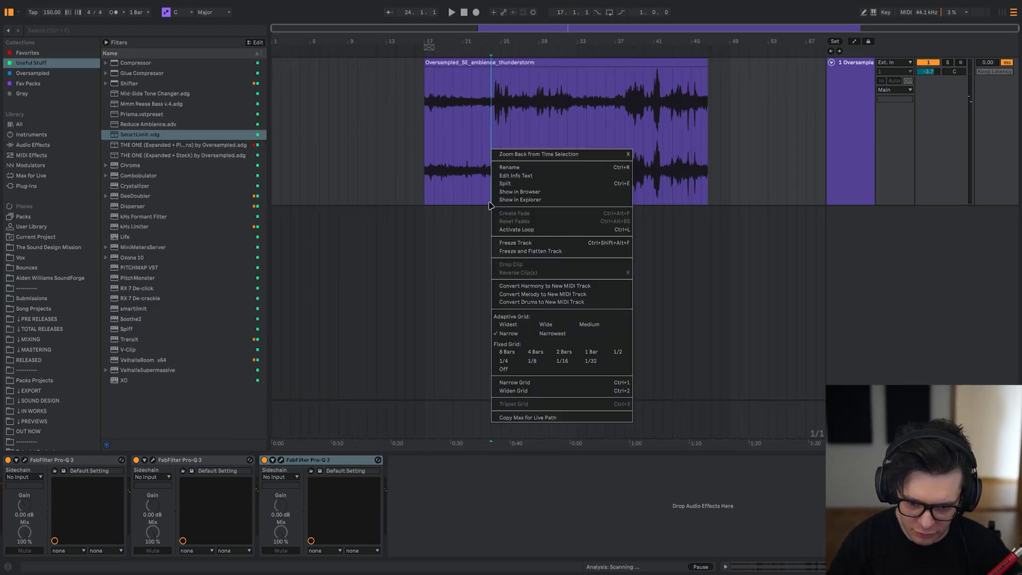
{"action": "left_click", "coordinate": [537, 252]}
With smart:limit on the flattened track, set the attack to 0 ms and the input gain to about 9.1 dB during playback.
{"action": "left_click", "coordinate": [520, 128]}
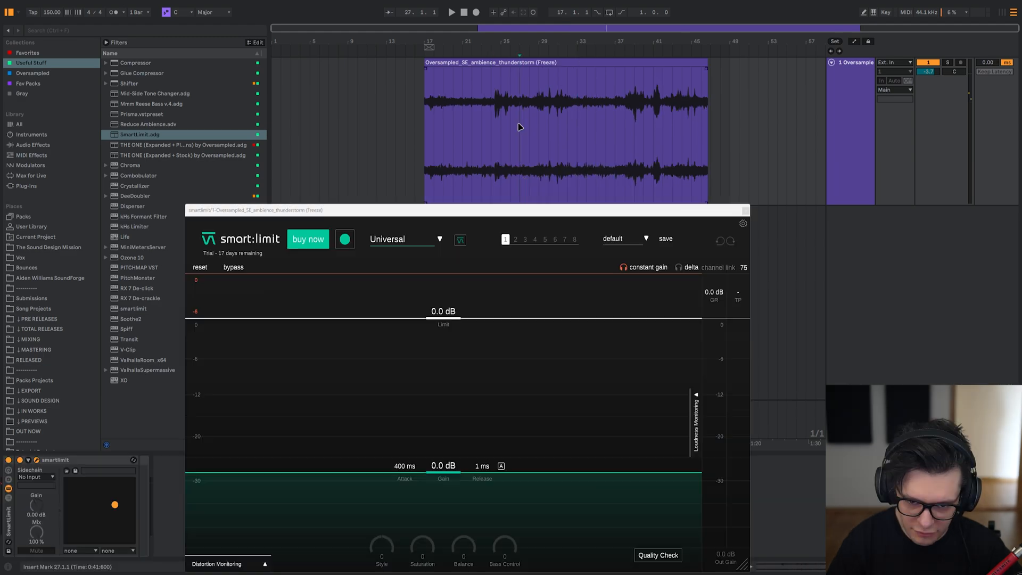
{"action": "scroll", "coordinate": [642, 106], "scroll_direction": "up", "scroll_amount": 5}
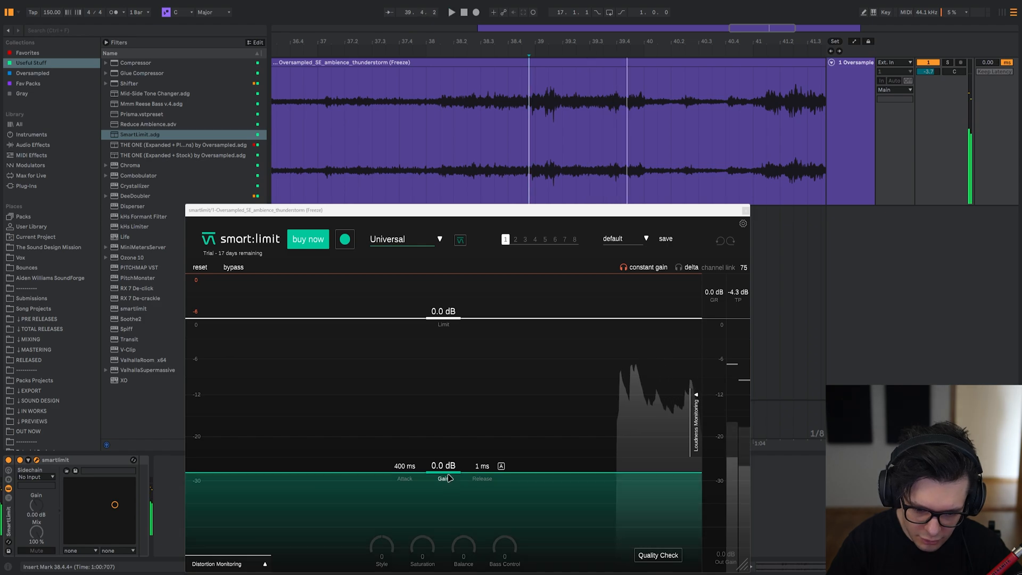
{"action": "mouse_move", "coordinate": [449, 476]}
{"action": "left_mouse_down"}
{"action": "mouse_move", "coordinate": [456, 414]}
{"action": "mouse_move", "coordinate": [407, 532]}
{"action": "mouse_move", "coordinate": [408, 573]}
{"action": "left_mouse_up"}
{"action": "key", "text": "space"}
{"action": "key", "text": "space"}
{"action": "key", "text": "space"}
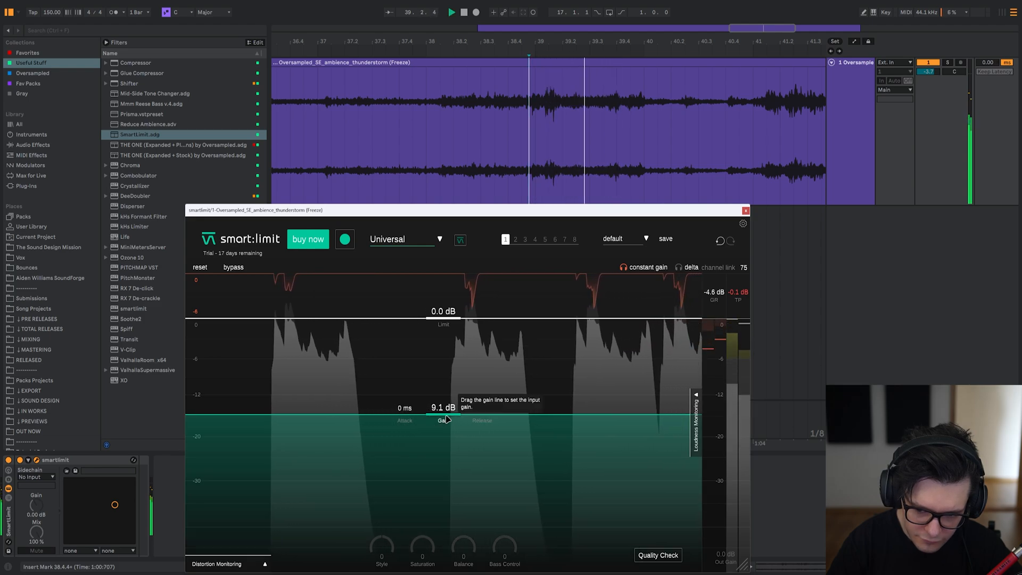
Place the original thunderstorm sample at bar 50 beside the thunderstorm2 clip, and play them to compare.
{"action": "scroll", "coordinate": [582, 117], "scroll_direction": "down", "scroll_amount": 5}
{"action": "scroll", "coordinate": [582, 117], "scroll_direction": "down", "scroll_amount": 5}
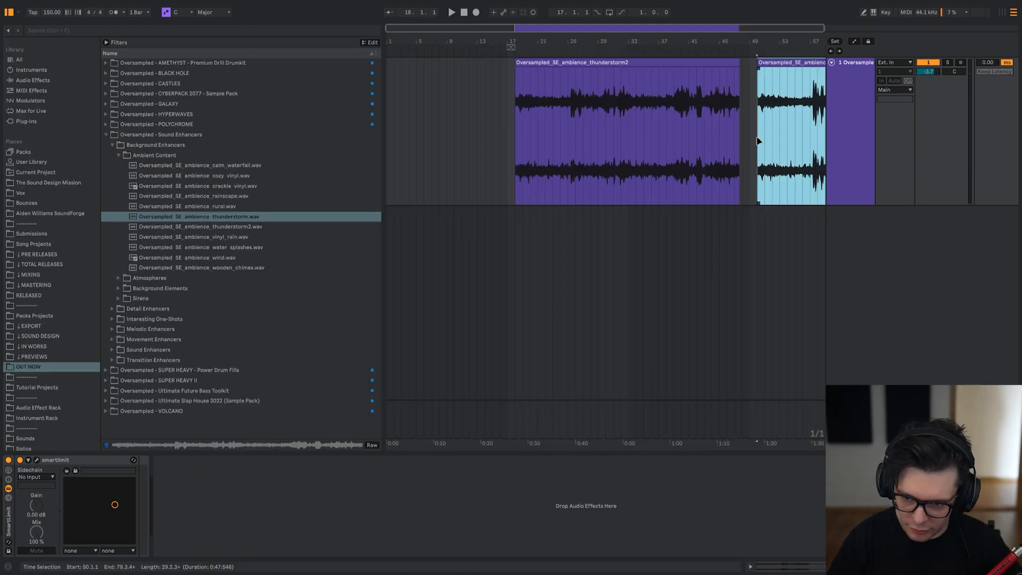
{"action": "scroll", "coordinate": [535, 156], "scroll_direction": "down", "scroll_amount": 3}
{"action": "scroll", "coordinate": [536, 156], "scroll_direction": "down", "scroll_amount": 3}
{"action": "key", "text": "space"}
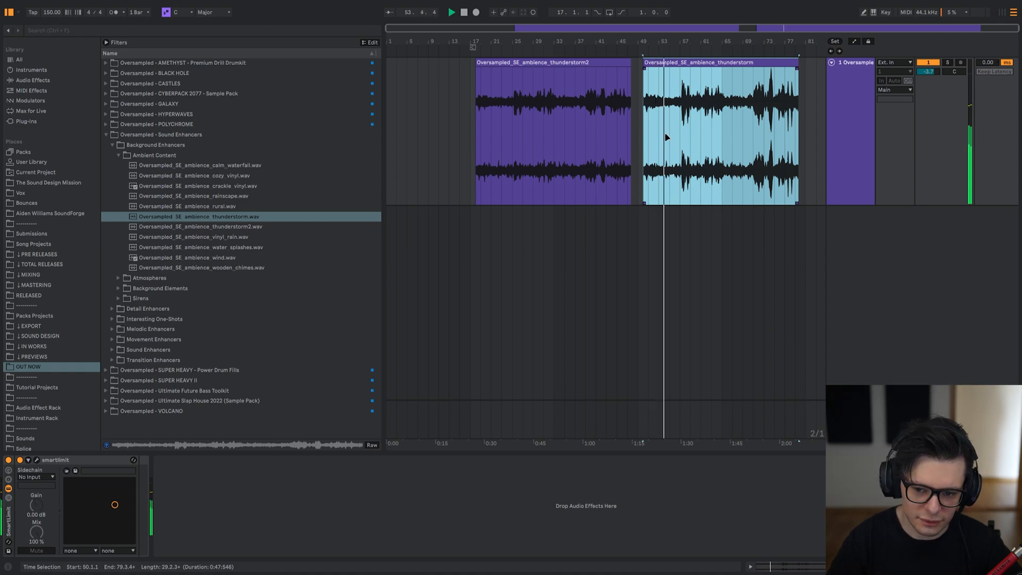
{"action": "left_click", "coordinate": [562, 63]}
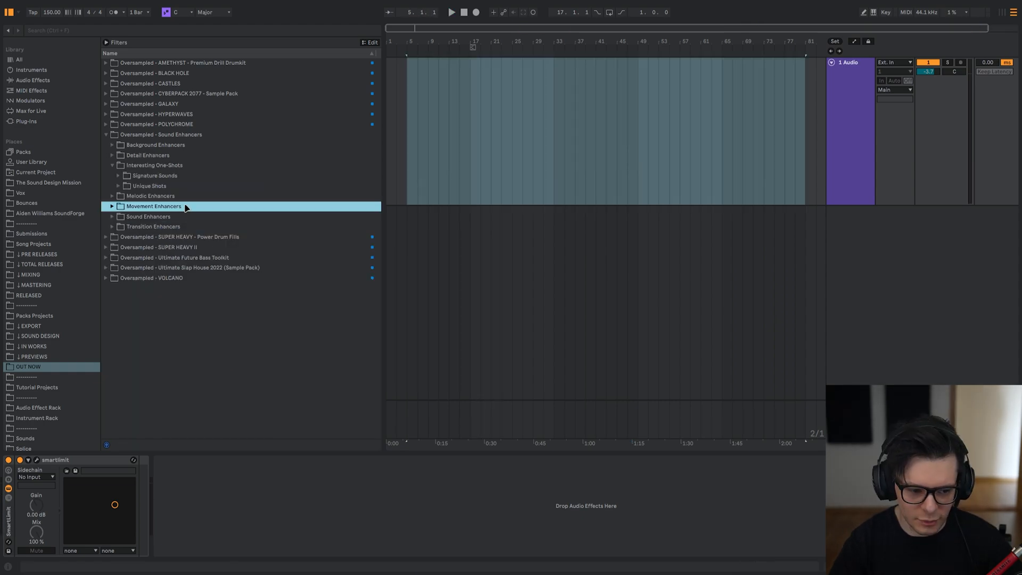
Browse the Sound Enhancers pack's categories and open the Stereo Wideners folder under Sound Enhancers.
{"action": "key", "text": "Up"}
{"action": "key", "text": "Right"}
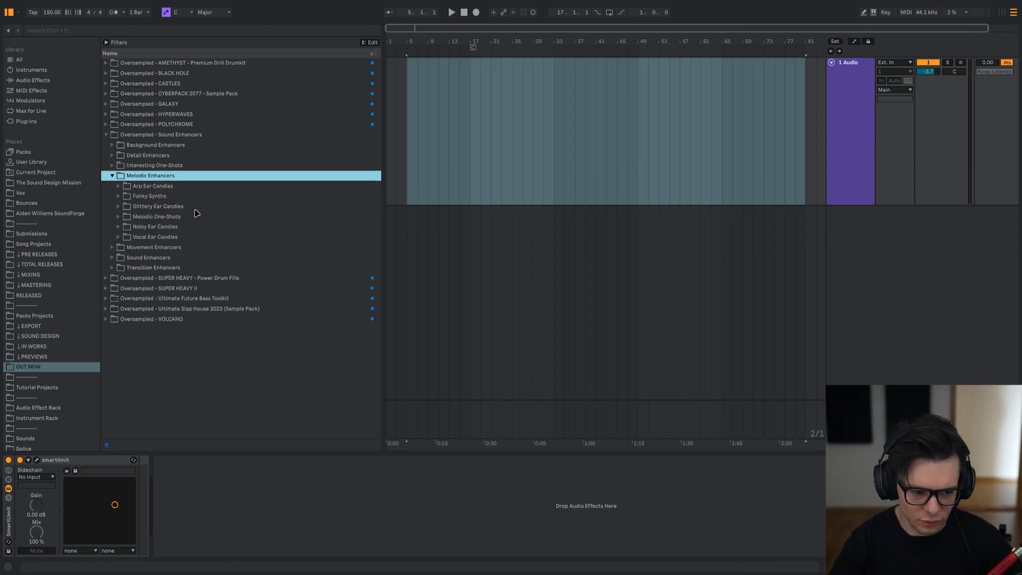
{"action": "key", "text": "Left"}
{"action": "key", "text": "Down"}
{"action": "key", "text": "Down"}
{"action": "key", "text": "Right"}
{"action": "key", "text": "Down"}
{"action": "key", "text": "Down"}
{"action": "key", "text": "Down"}
{"action": "key", "text": "Down"}
{"action": "key", "text": "Right"}
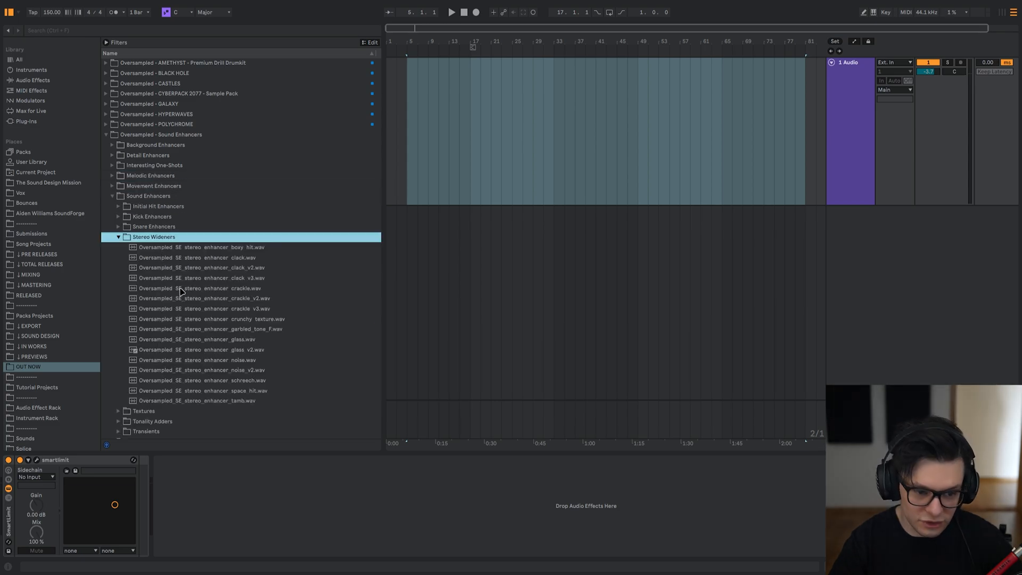
Audition the stereo widener samples one by one from boxy_hit through noise_v2.
{"action": "key", "text": "Down"}
{"action": "key", "text": "Down"}
{"action": "key", "text": "Down"}
{"action": "key", "text": "Down"}
{"action": "key", "text": "Down"}
{"action": "key", "text": "Down"}
{"action": "key", "text": "Down"}
{"action": "key", "text": "Down"}
{"action": "key", "text": "Down"}
{"action": "key", "text": "Down"}
{"action": "key", "text": "Down"}
{"action": "key", "text": "Down"}
{"action": "key", "text": "Down"}
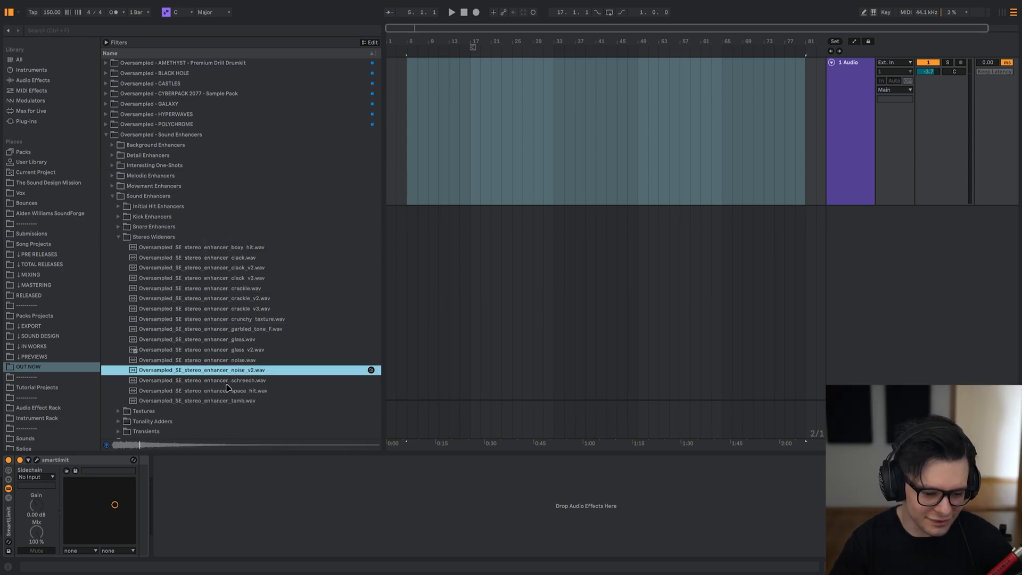
Browse the snare and kick enhancers, and replace the track's clip with kick_transient_fullest.wav at bar 37.
{"action": "key", "text": "Down"}
{"action": "key", "text": "Left"}
{"action": "key", "text": "Left"}
{"action": "key", "text": "Up"}
{"action": "key", "text": "Right"}
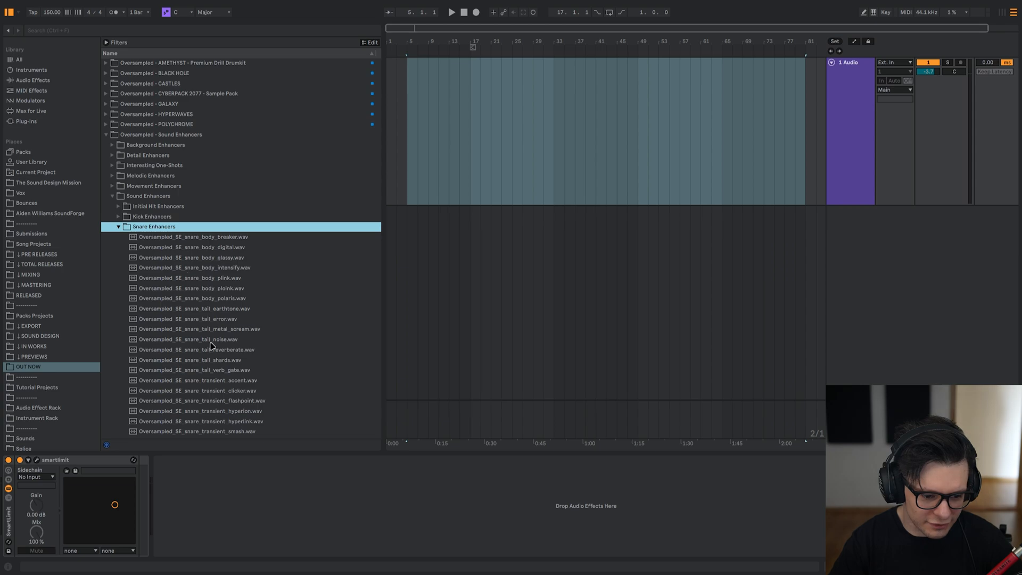
{"action": "left_click", "coordinate": [575, 121]}
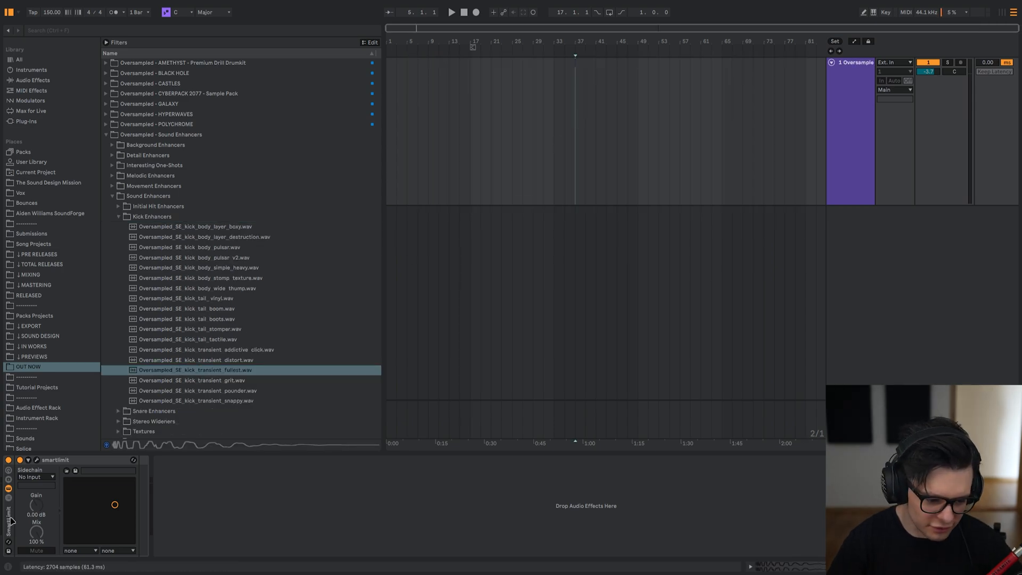
Remove the smart:limit device from the track and play the kick sample at bar 37.
{"action": "left_click", "coordinate": [10, 521]}
{"action": "key", "text": "Delete"}
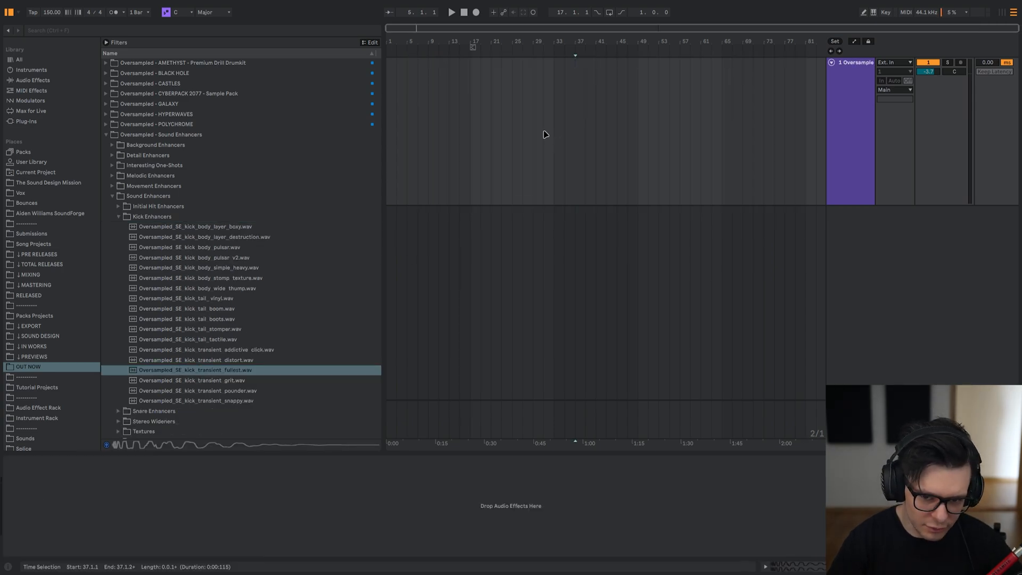
{"action": "scroll", "coordinate": [545, 135], "scroll_direction": "up", "scroll_amount": 4}
{"action": "scroll", "coordinate": [709, 107], "scroll_direction": "up", "scroll_amount": 5}
{"action": "scroll", "coordinate": [538, 98], "scroll_direction": "up", "scroll_amount": 4}
{"action": "left_click", "coordinate": [562, 60]}
{"action": "left_click", "coordinate": [539, 130]}
{"action": "key", "text": "space"}
Add Pro-Q 3 to the kick track and create a broad side-channel boost at about 252 Hz.
{"action": "key", "text": "ctrl+f"}
{"action": "type", "text": "pro-q 3"}
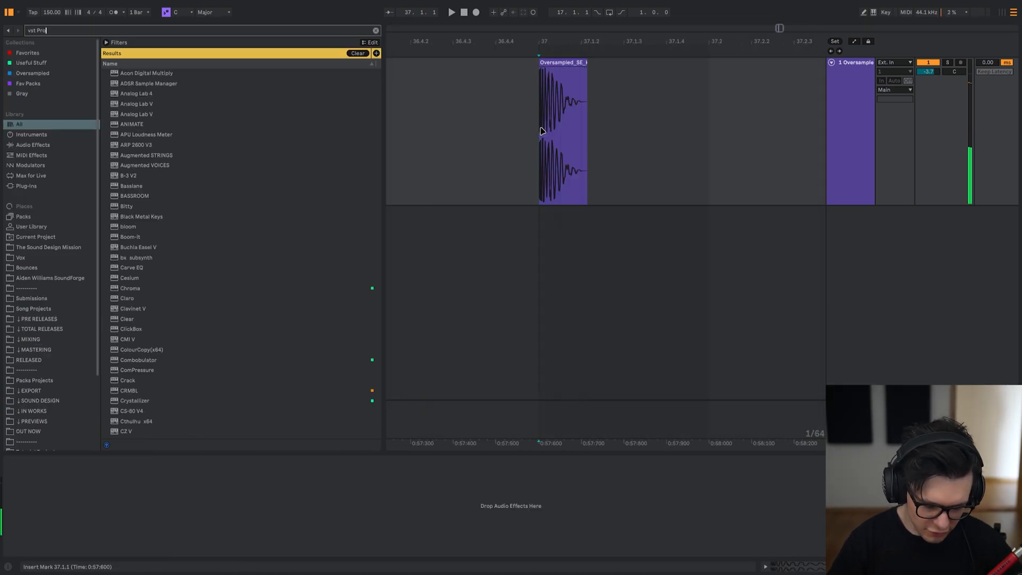
{"action": "key", "text": "Return"}
{"action": "key", "text": "space"}
{"action": "key", "text": "space"}
{"action": "mouse_move", "coordinate": [408, 346]}
{"action": "left_mouse_down"}
{"action": "mouse_move", "coordinate": [420, 274]}
{"action": "mouse_move", "coordinate": [393, 283]}
{"action": "left_mouse_up"}
{"action": "scroll", "coordinate": [477, 482], "scroll_direction": "down", "scroll_amount": 2}
{"action": "key", "text": "space"}
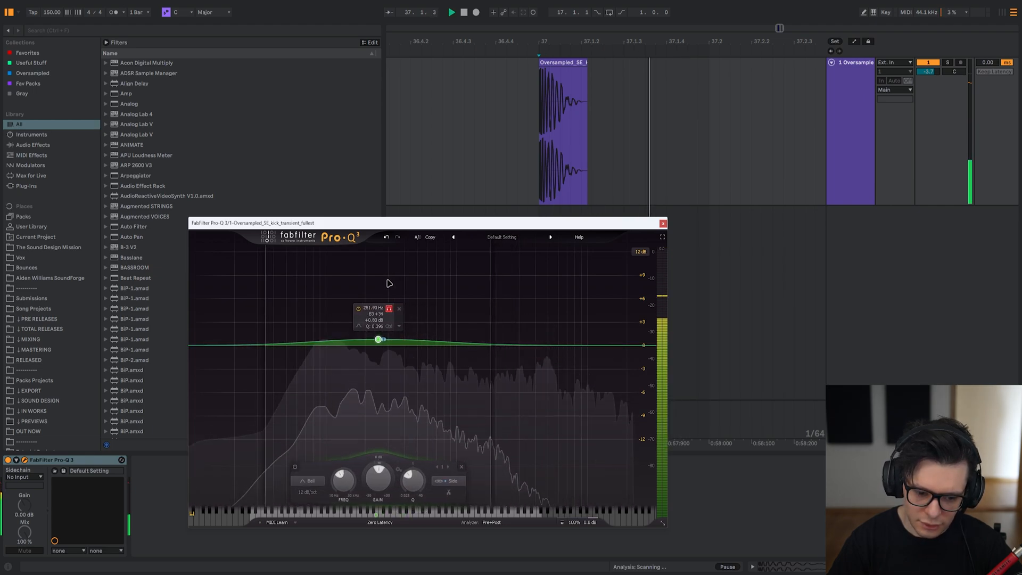
Shape a wide mid-channel cut of about 6.3 dB at 235 Hz with Q 0.104, and play the kick.
{"action": "left_click_drag", "start_coordinate": [382, 339], "coordinate": [372, 395]}
{"action": "scroll", "coordinate": [378, 274], "scroll_direction": "down", "scroll_amount": 4}
{"action": "key", "text": "space"}
{"action": "key", "text": "space"}
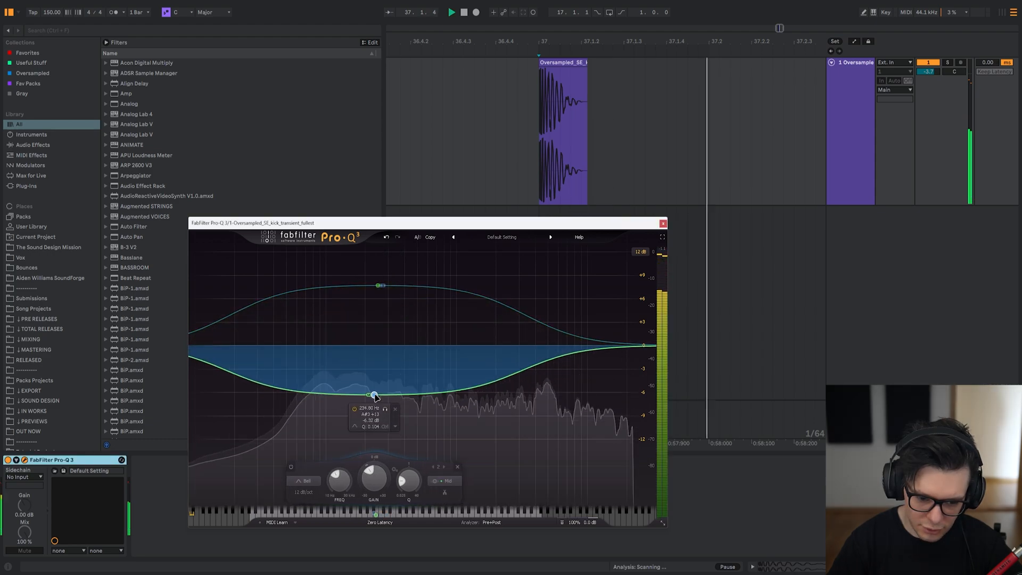
{"action": "key", "text": "space"}
{"action": "key", "text": "space"}
{"action": "key", "text": "space"}
Add a stereo boost near 1.5 kHz in Pro-Q 3, move it lower in frequency and gain, and replay the kick.
{"action": "left_click", "coordinate": [377, 287]}
{"action": "double_click", "coordinate": [482, 258]}
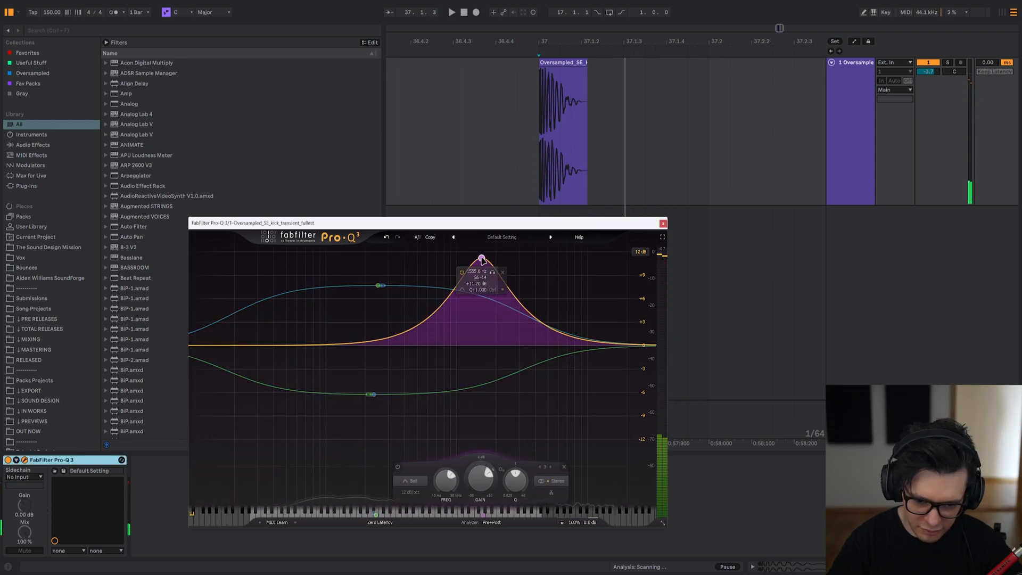
{"action": "scroll", "coordinate": [324, 310], "scroll_direction": "down", "scroll_amount": 3}
{"action": "left_click_drag", "start_coordinate": [481, 258], "coordinate": [355, 307]}
{"action": "key", "text": "space"}
{"action": "key", "text": "space"}
{"action": "key", "text": "space"}
{"action": "key", "text": "space"}
{"action": "key", "text": "space"}
Replace Pro-Q 3 with ValhallaRoom from the Useful Stuff collection and load its default user preset.
{"action": "left_click", "coordinate": [81, 460]}
{"action": "key", "text": "space"}
{"action": "key", "text": "Delete"}
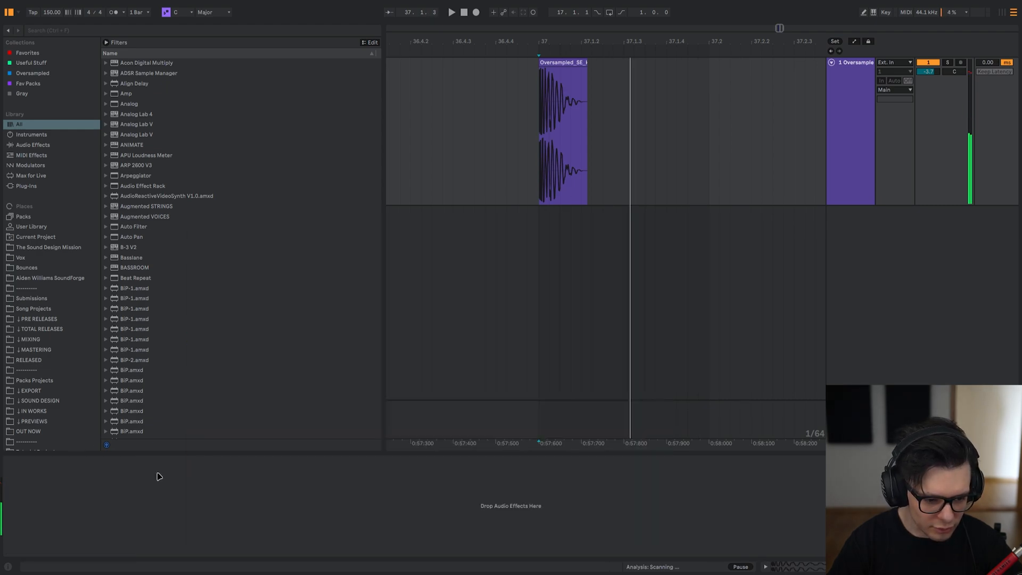
{"action": "left_click", "coordinate": [44, 65]}
{"action": "double_click", "coordinate": [152, 361]}
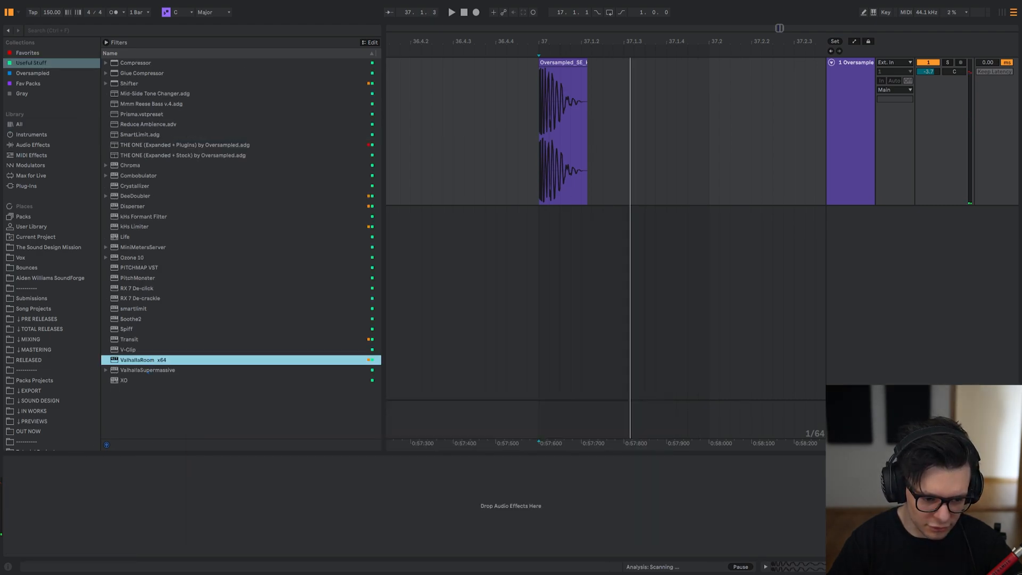
{"action": "left_click", "coordinate": [23, 460]}
{"action": "left_click", "coordinate": [394, 398]}
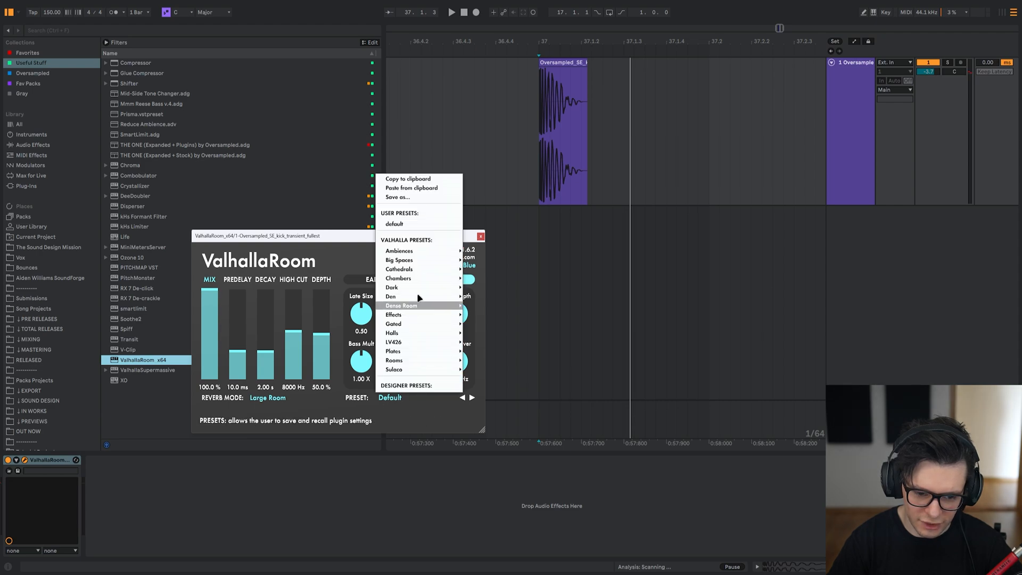
{"action": "left_click", "coordinate": [413, 225]}
Replay the kick while trying different ValhallaRoom mix levels, starting from 70%.
{"action": "key", "text": "space"}
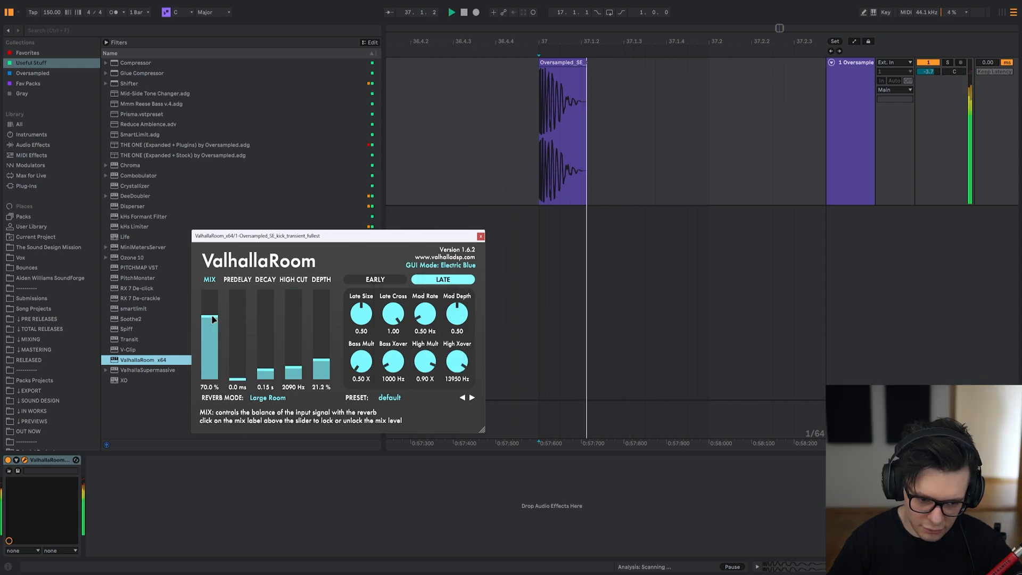
{"action": "key", "text": "space"}
{"action": "key", "text": "space"}
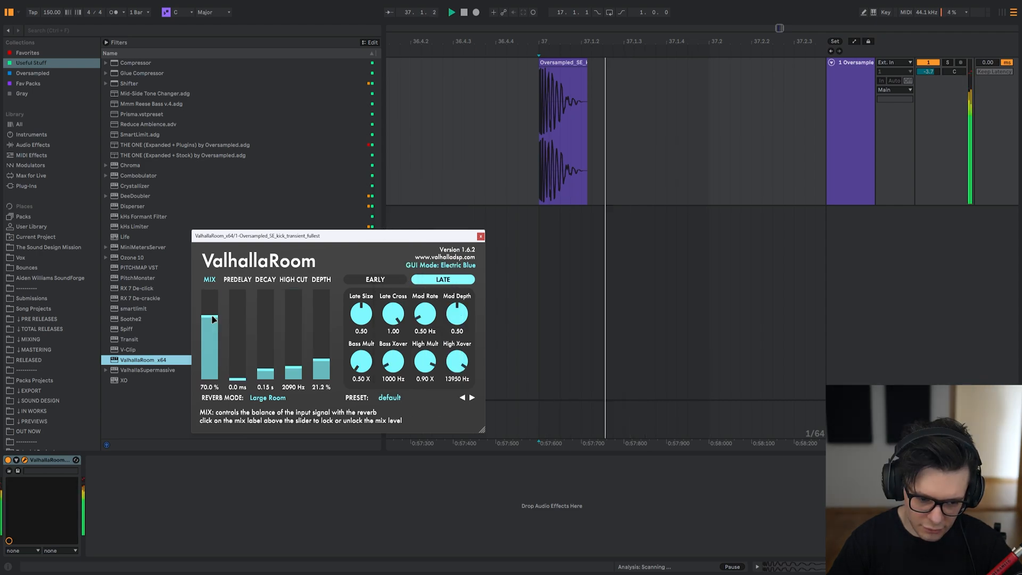
{"action": "key", "text": "space"}
{"action": "key", "text": "space"}
{"action": "key", "text": "space"}
{"action": "key", "text": "space"}
{"action": "left_click_drag", "start_coordinate": [212, 316], "coordinate": [209, 352]}
{"action": "key", "text": "space"}
{"action": "key", "text": "space"}
{"action": "left_click", "coordinate": [206, 336]}
{"action": "key", "text": "space"}
{"action": "key", "text": "space"}
{"action": "key", "text": "space"}
{"action": "key", "text": "space"}
{"action": "key", "text": "space"}
{"action": "key", "text": "space"}
Lower ValhallaRoom's high cut to 720 Hz and vary the mix while replaying the kick.
{"action": "left_click_drag", "start_coordinate": [294, 366], "coordinate": [295, 377]}
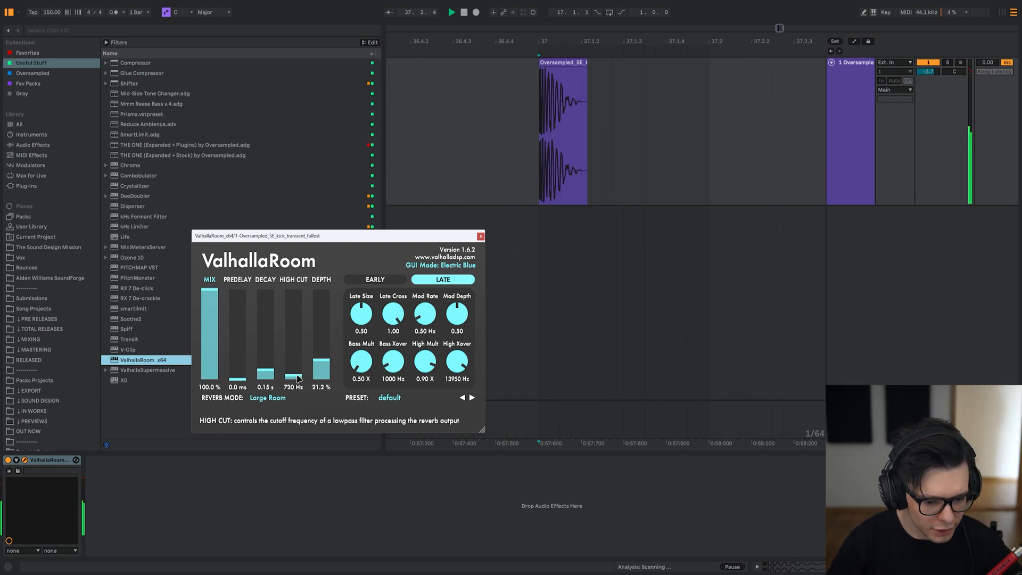
{"action": "key", "text": "space"}
{"action": "key", "text": "space"}
{"action": "key", "text": "space"}
{"action": "key", "text": "space"}
{"action": "left_click", "coordinate": [212, 346]}
{"action": "key", "text": "space"}
{"action": "key", "text": "space"}
{"action": "mouse_move", "coordinate": [214, 348]}
{"action": "left_mouse_down"}
{"action": "mouse_move", "coordinate": [211, 360]}
{"action": "mouse_move", "coordinate": [212, 350]}
{"action": "left_mouse_up"}
{"action": "key", "text": "space"}
{"action": "key", "text": "space"}
{"action": "key", "text": "space"}
{"action": "key", "text": "space"}
{"action": "key", "text": "space"}
{"action": "key", "text": "space"}
{"action": "key", "text": "space"}
{"action": "key", "text": "space"}
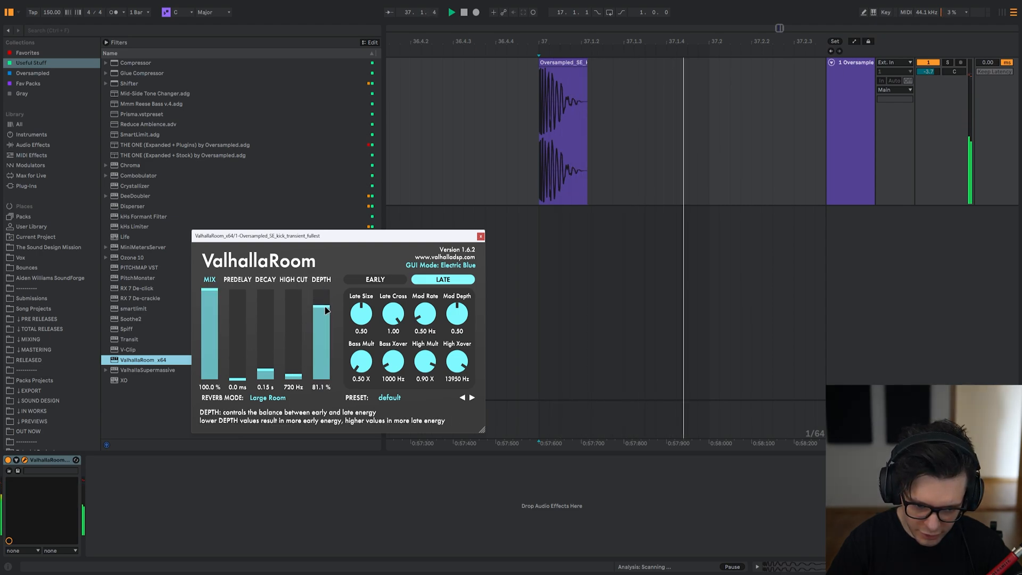
Set ValhallaRoom's depth to about 78.3% and its mix to about 28.1% during playback.
{"action": "key", "text": "space"}
{"action": "key", "text": "space"}
{"action": "mouse_move", "coordinate": [321, 325]}
{"action": "left_mouse_down"}
{"action": "mouse_move", "coordinate": [324, 351]}
{"action": "mouse_move", "coordinate": [320, 312]}
{"action": "left_mouse_up"}
{"action": "left_click_drag", "start_coordinate": [210, 292], "coordinate": [213, 353]}
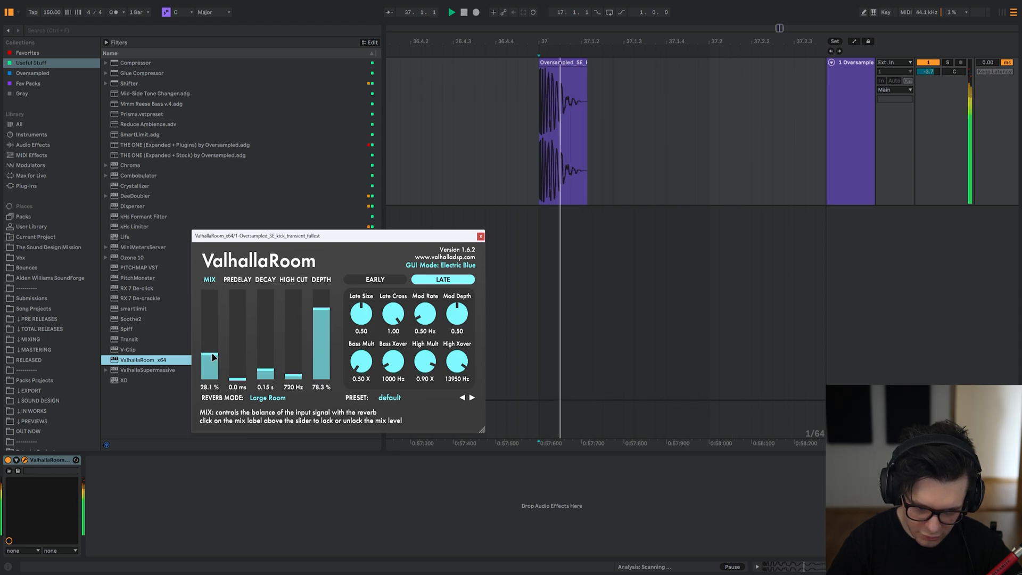
Try ValhallaRoom's high cut at 15000 Hz on the playing kick, and return it to 720 Hz.
{"action": "left_click_drag", "start_coordinate": [293, 375], "coordinate": [293, 291]}
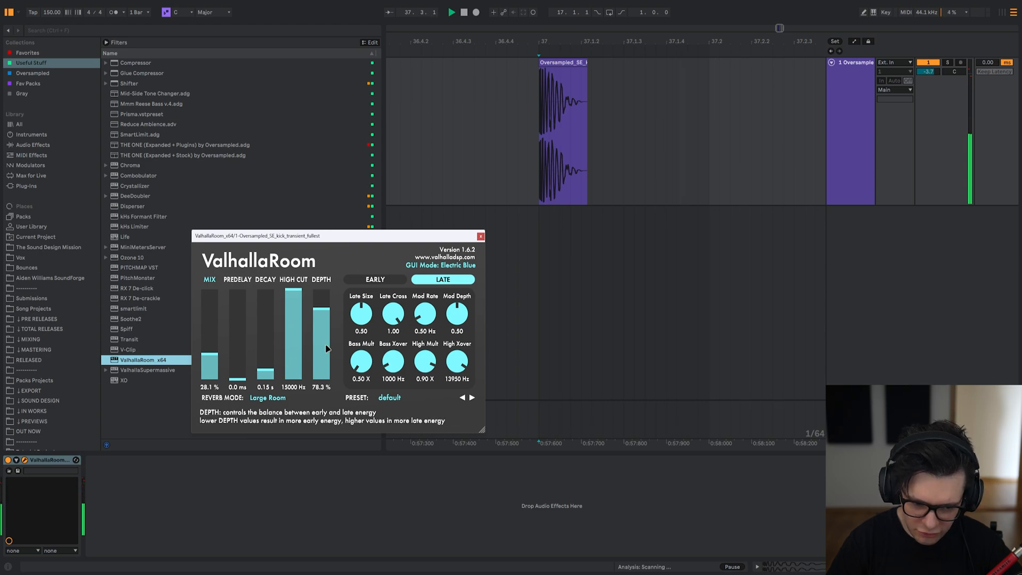
{"action": "key", "text": "space"}
{"action": "key", "text": "space"}
{"action": "key", "text": "space"}
Replace ValhallaRoom with DeeDoubler, setting its amount to 100% and its delay to 0%.
{"action": "left_click", "coordinate": [49, 460]}
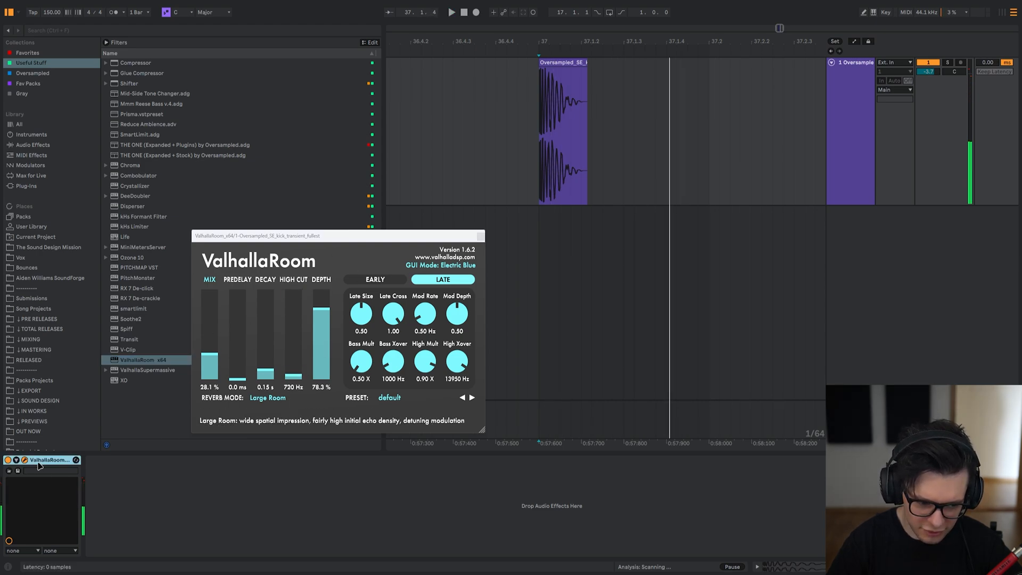
{"action": "key", "text": "Delete"}
{"action": "double_click", "coordinate": [137, 196]}
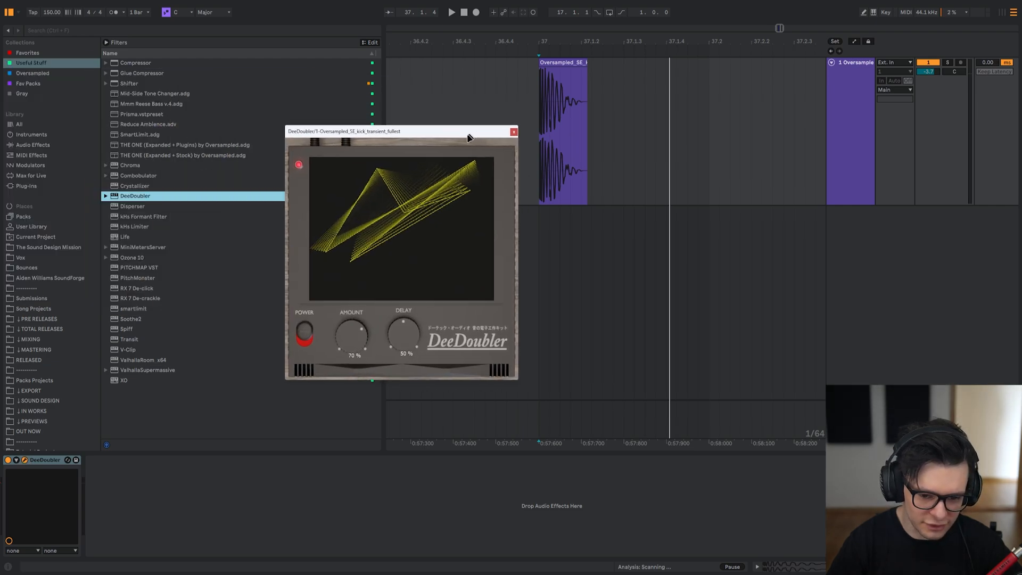
{"action": "left_click_drag", "start_coordinate": [335, 351], "coordinate": [338, 274]}
Play the kick repeatedly to judge the DeeDoubler widening at full amount.
{"action": "key", "text": "space"}
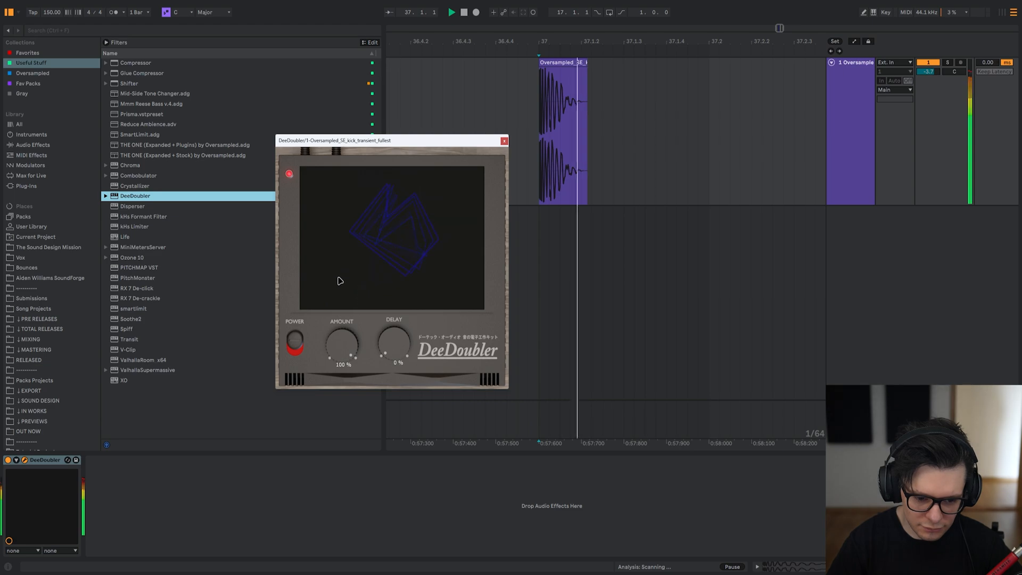
{"action": "key", "text": "space"}
{"action": "key", "text": "space"}
{"action": "key", "text": "space"}
{"action": "key", "text": "space"}
{"action": "key", "text": "space"}
{"action": "key", "text": "space"}
{"action": "key", "text": "space"}
{"action": "key", "text": "space"}
{"action": "key", "text": "space"}
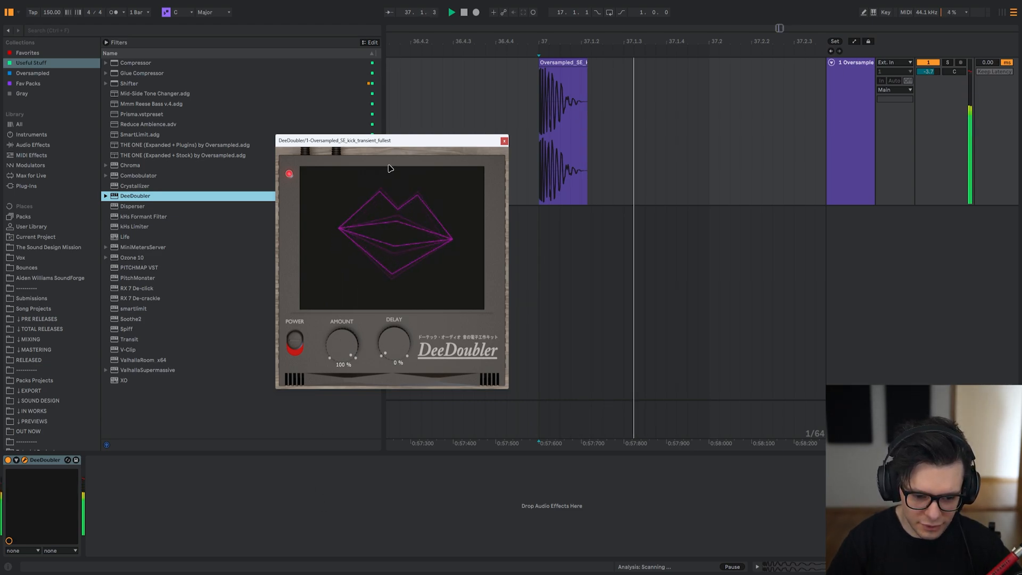
Reduce the DeeDoubler amount to 57% while replaying the kick.
{"action": "double_click", "coordinate": [345, 360]}
{"action": "key", "text": "space"}
{"action": "key", "text": "space"}
{"action": "key", "text": "space"}
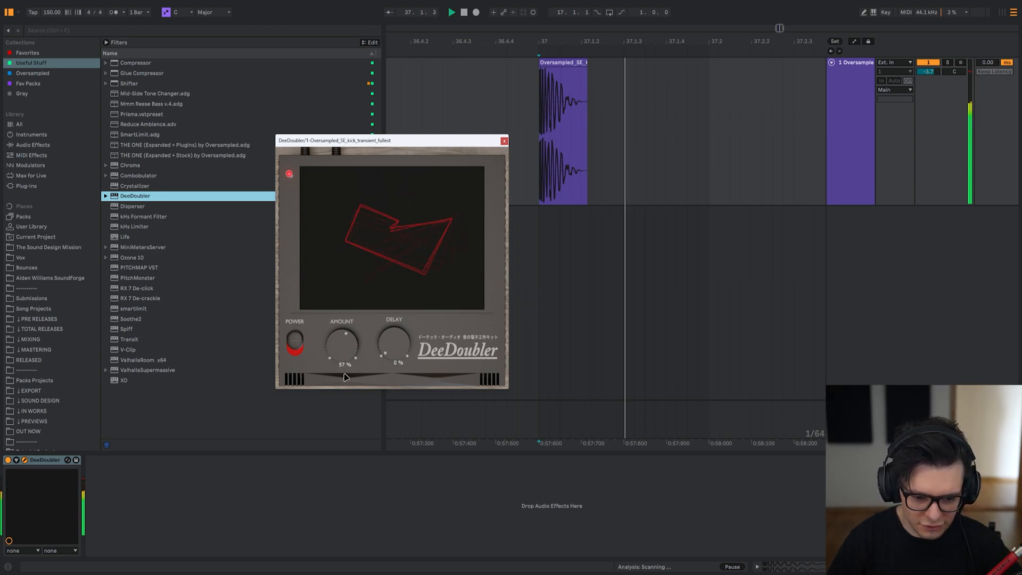
Pitch the kick clip down so it plays longer, and audition it with the DeeDoubler amount at 90%.
{"action": "double_click", "coordinate": [561, 63]}
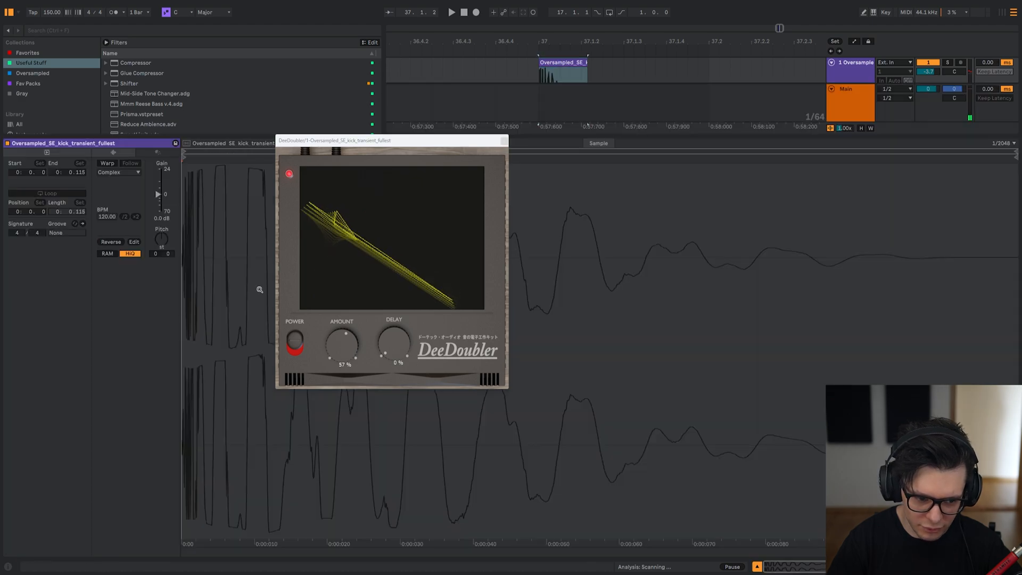
{"action": "key", "text": "space"}
{"action": "key", "text": "space"}
{"action": "key", "text": "space"}
{"action": "key", "text": "space"}
{"action": "key", "text": "space"}
{"action": "key", "text": "space"}
{"action": "key", "text": "space"}
{"action": "key", "text": "space"}
{"action": "key", "text": "space"}
{"action": "key", "text": "space"}
{"action": "key", "text": "space"}
{"action": "key", "text": "space"}
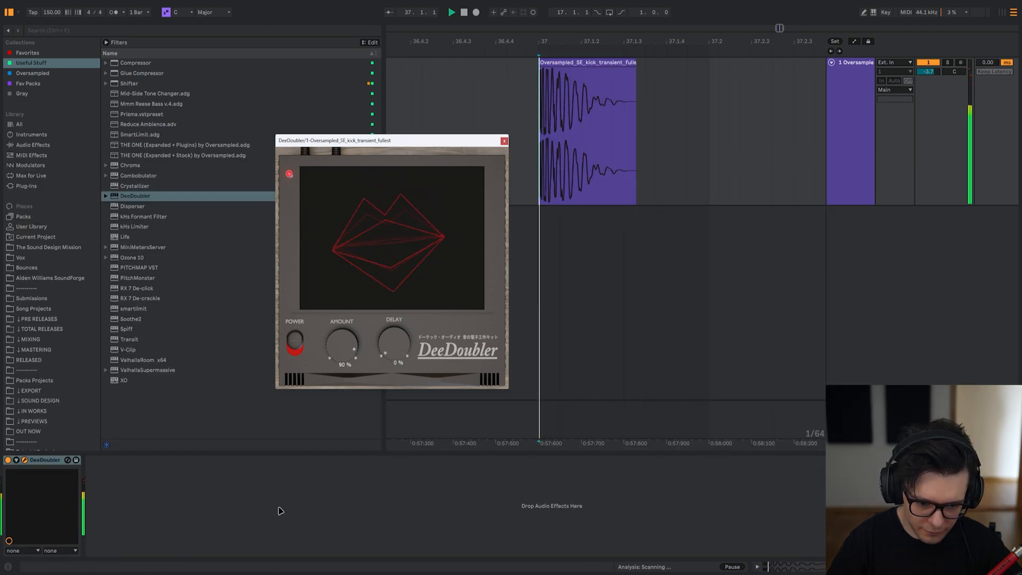
Replace DeeDoubler with kHs Haas and play the kick with the delay on the right channel.
{"action": "key", "text": "Delete"}
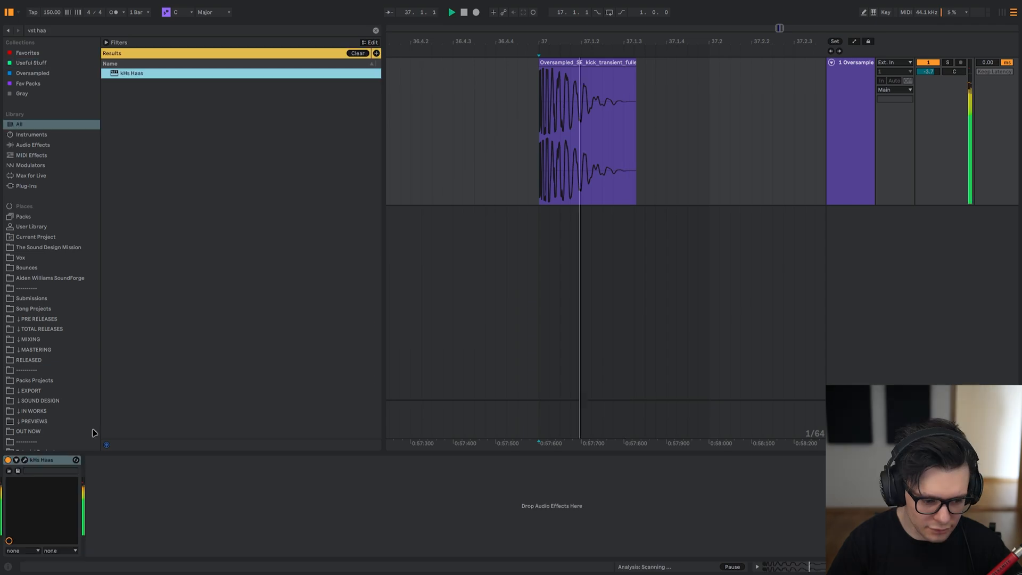
{"action": "left_click", "coordinate": [24, 460]}
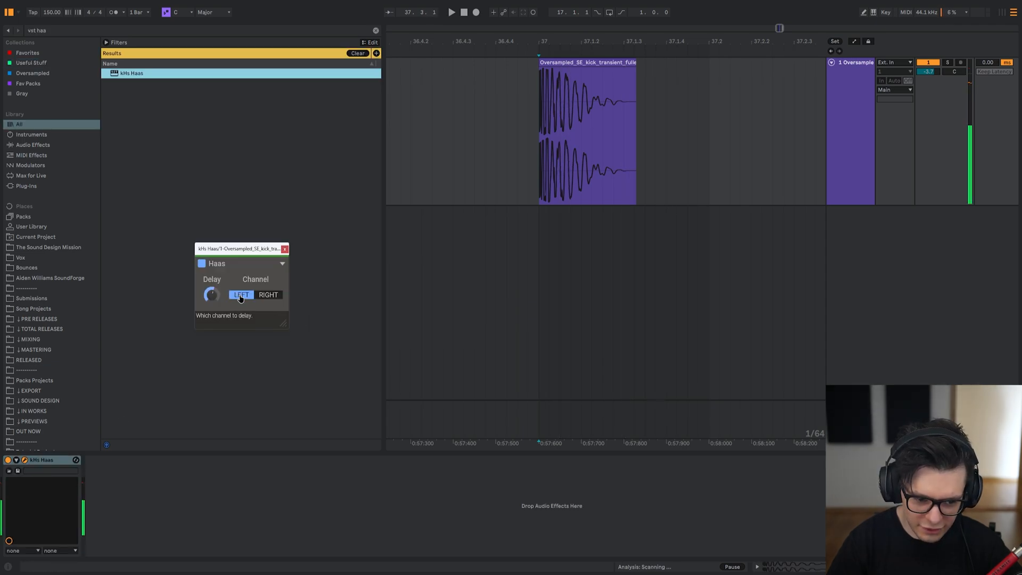
{"action": "left_click", "coordinate": [270, 295]}
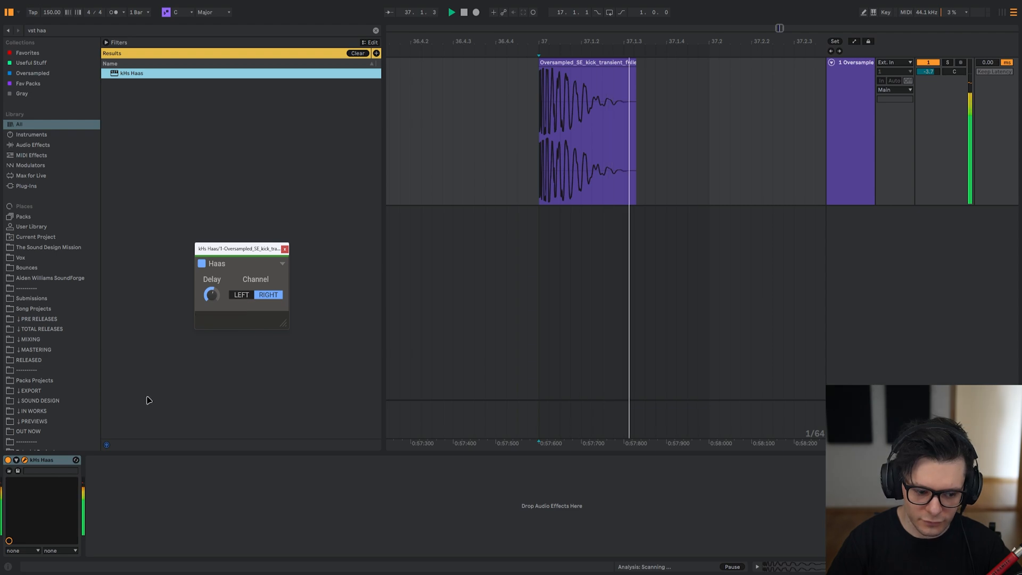
{"action": "left_click", "coordinate": [57, 460]}
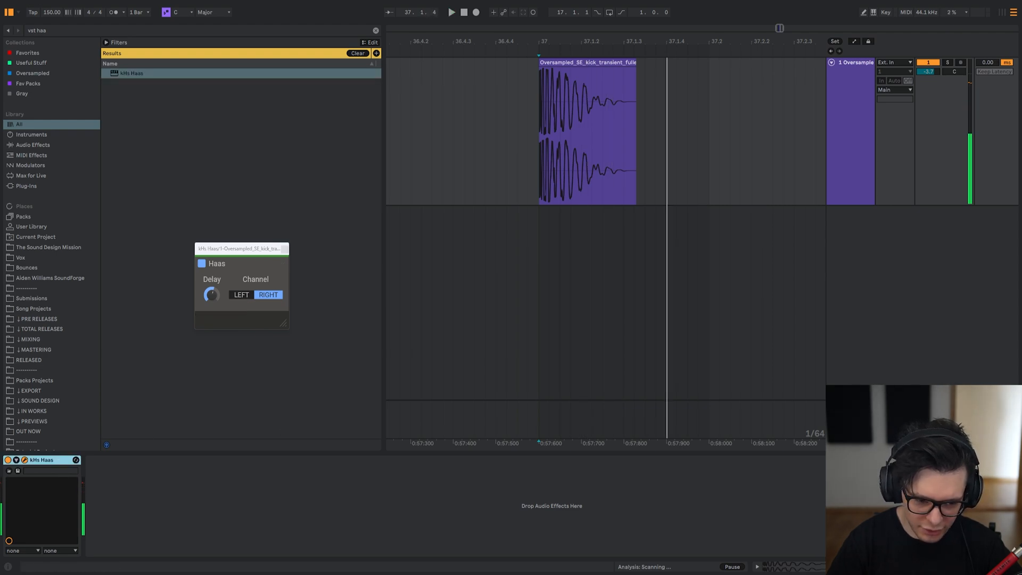
Add Utility to the Main track with Mono enabled, play the kick in mono, and remove Utility.
{"action": "left_click", "coordinate": [852, 419]}
{"action": "key", "text": "ctrl+f"}
{"action": "type", "text": "utility"}
{"action": "key", "text": "Return"}
{"action": "left_click", "coordinate": [216, 530]}
{"action": "key", "text": "space"}
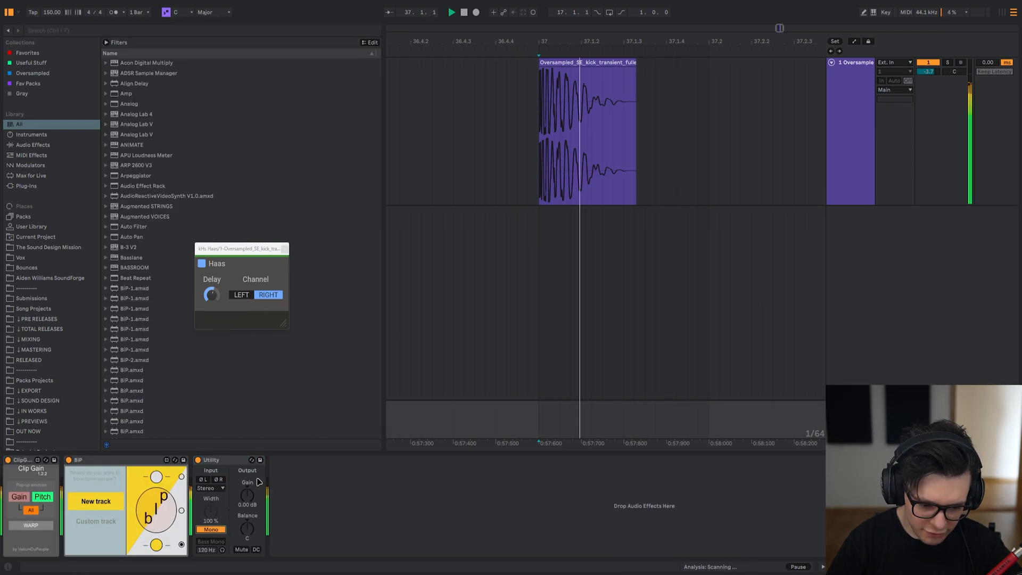
{"action": "key", "text": "Delete"}
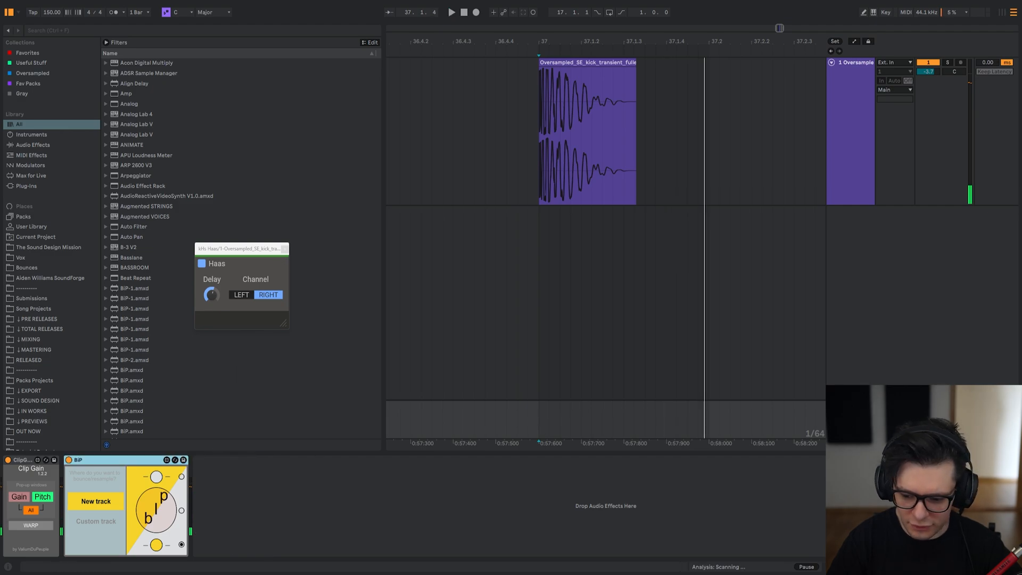
Remove kHs Haas from the track and delete the kick clip.
{"action": "left_click", "coordinate": [581, 56]}
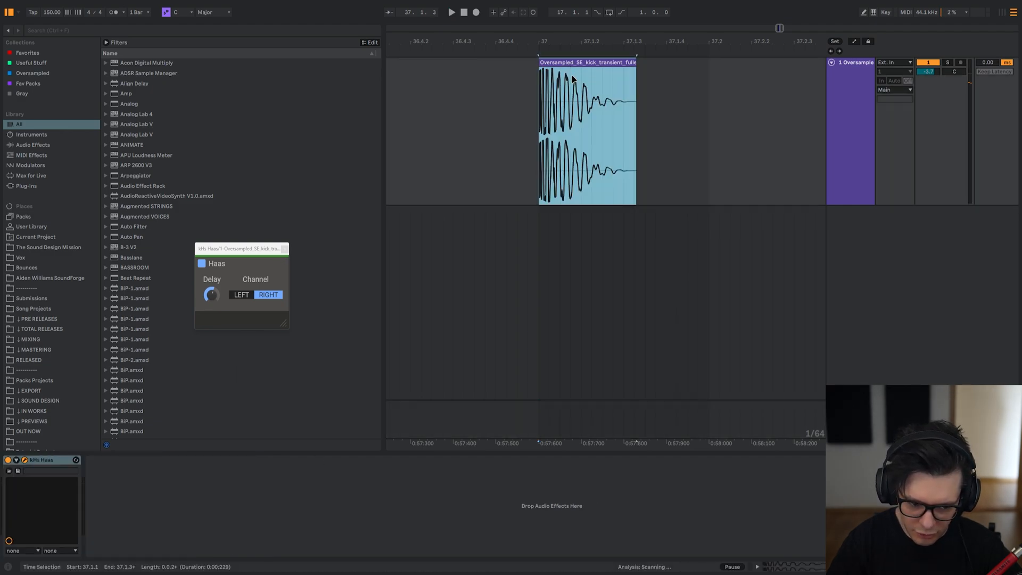
{"action": "left_click", "coordinate": [62, 461]}
{"action": "key", "text": "Delete"}
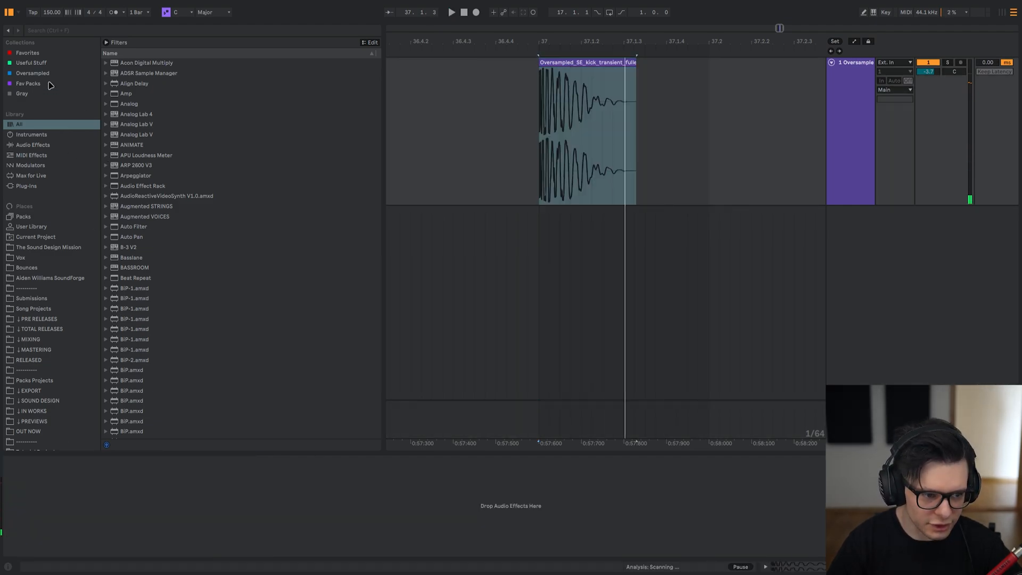
{"action": "key", "text": "Delete"}
Place melodic_shot_undone_C#minor.wav from the Sound Enhancers pack's Melodic One-Shots on the track near bar 37, and play it.
{"action": "left_click", "coordinate": [48, 247]}
{"action": "scroll", "coordinate": [36, 414], "scroll_direction": "down", "scroll_amount": 4}
{"action": "left_click", "coordinate": [35, 415]}
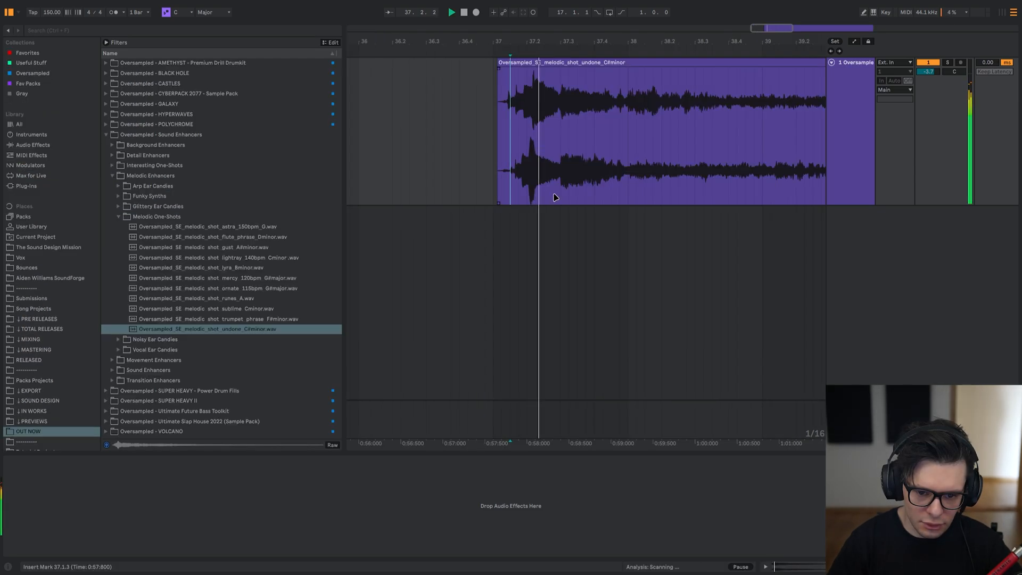
{"action": "scroll", "coordinate": [555, 196], "scroll_direction": "down", "scroll_amount": 3}
Load the ANTI MUD COMPRESSOR (oversampled.us) rack on the track and align the melodic clip's start with bar 37.
{"action": "key", "text": "ctrl+f"}
{"action": "type", "text": "anti mu"}
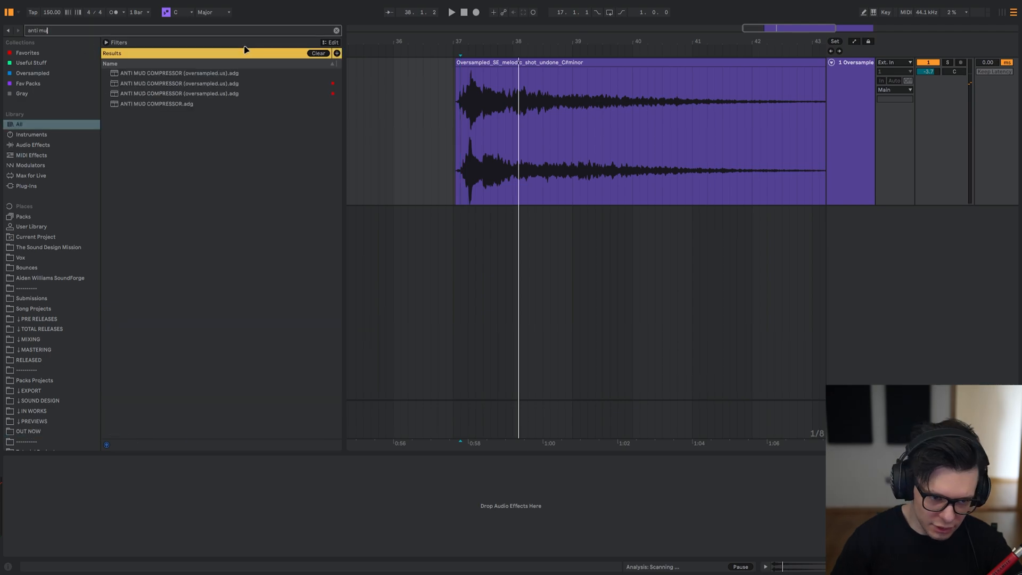
{"action": "double_click", "coordinate": [205, 93]}
{"action": "left_click", "coordinate": [491, 68]}
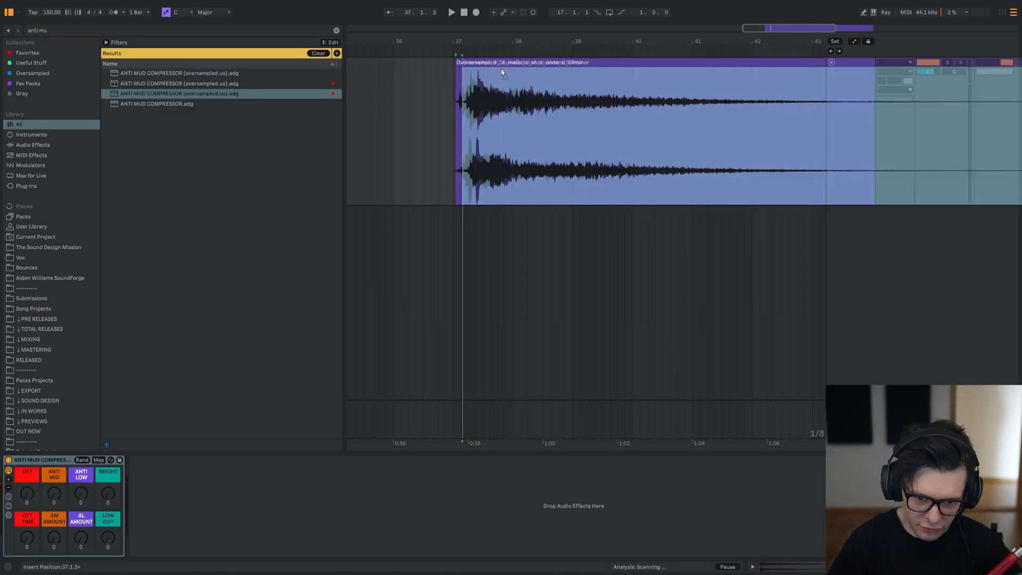
{"action": "left_click_drag", "start_coordinate": [491, 68], "coordinate": [490, 68]}
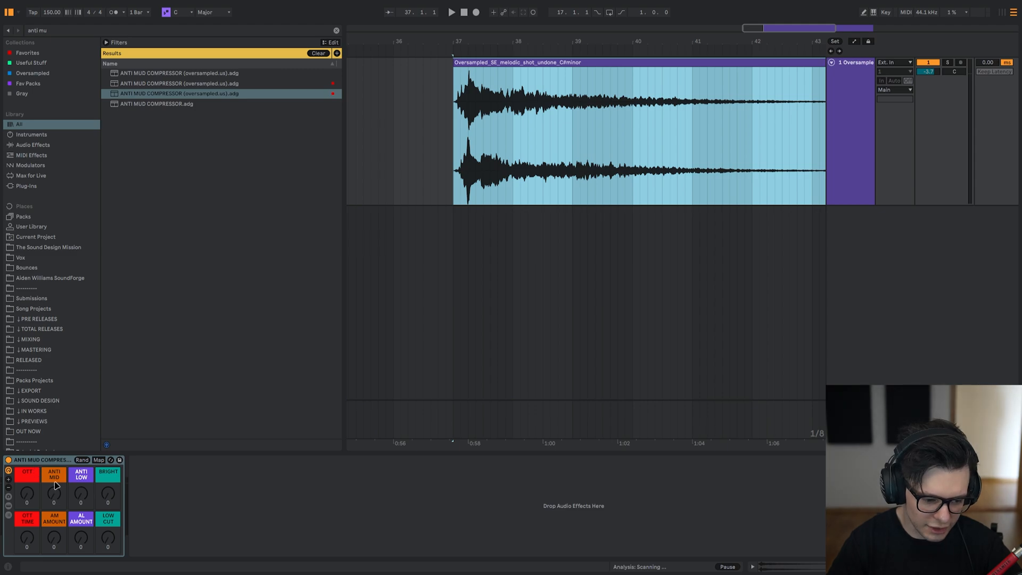
Set the rack's Anti Low and Anti Mid to 127 with a Utility gain of about 6.33 dB, comparing the processed and dry sound.
{"action": "key", "text": "space"}
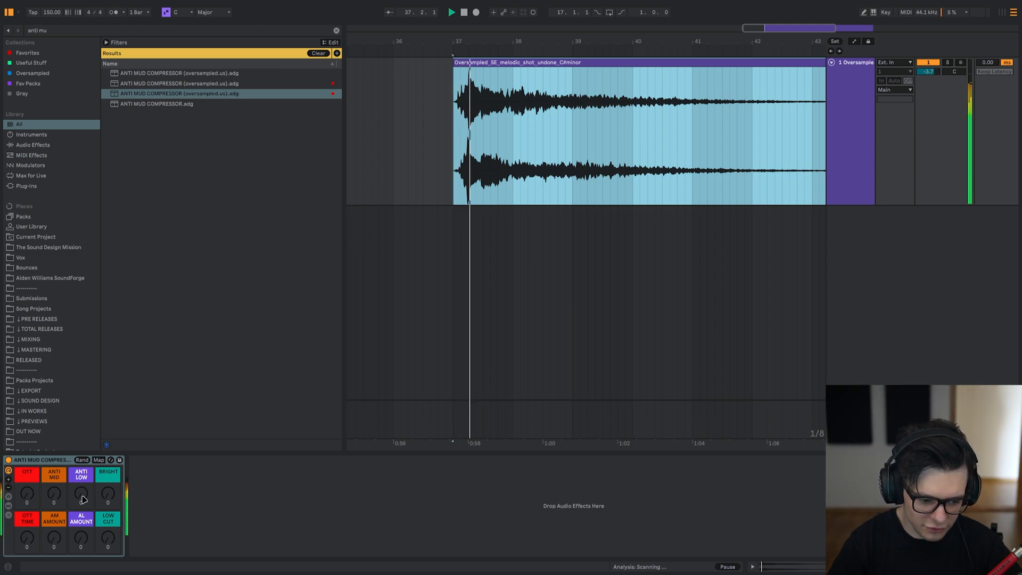
{"action": "left_click_drag", "start_coordinate": [83, 498], "coordinate": [83, 468]}
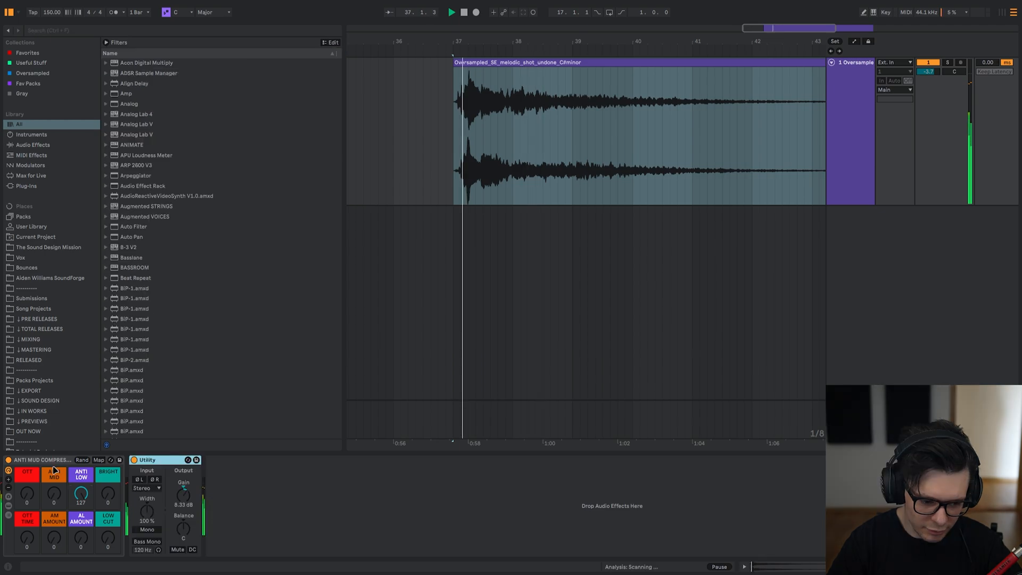
{"action": "left_click", "coordinate": [56, 461], "text": "shift"}
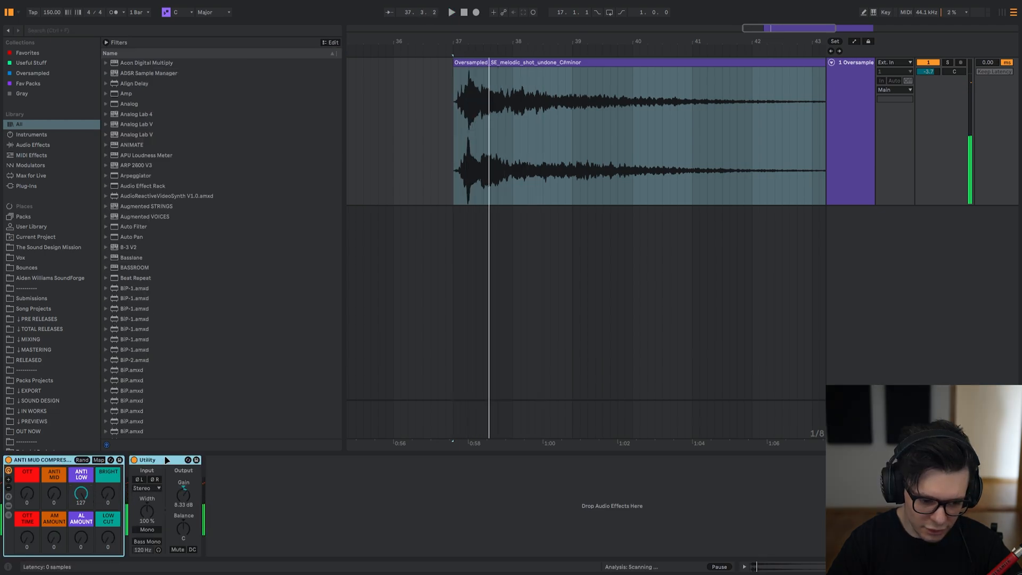
{"action": "left_click", "coordinate": [167, 459]}
{"action": "key", "text": "space"}
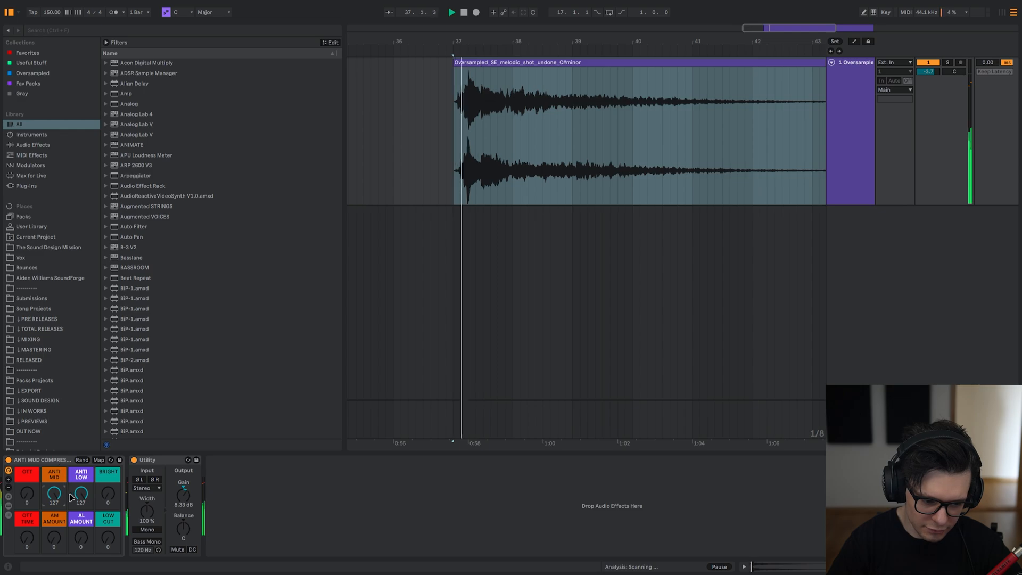